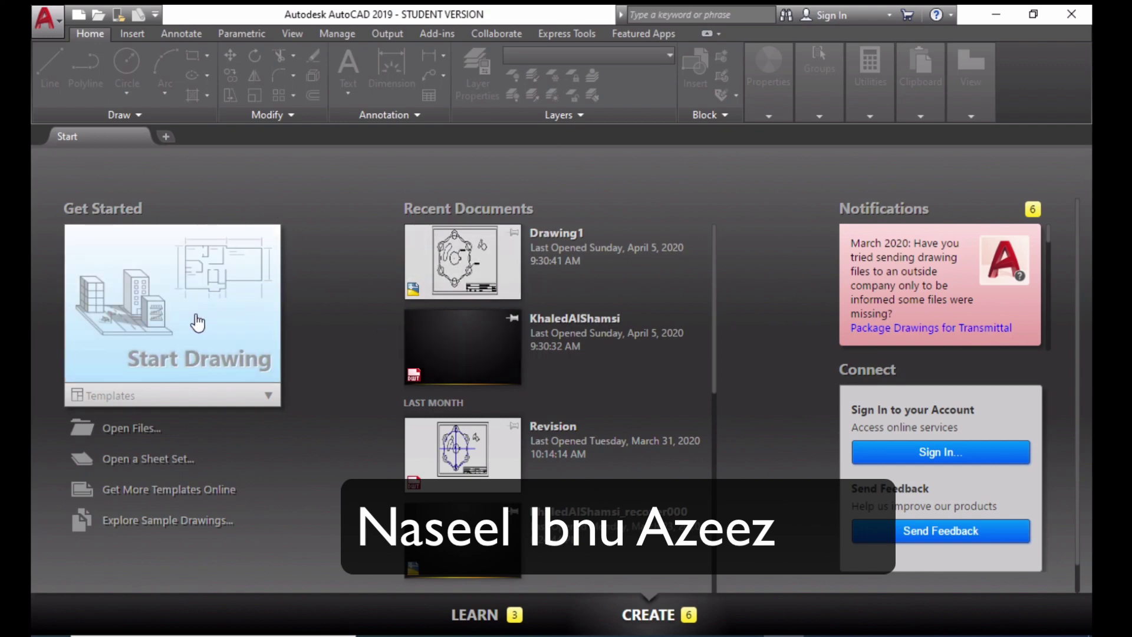
# Start a new drawing and turn off the drawing grid display
pyautogui.click(185, 337)
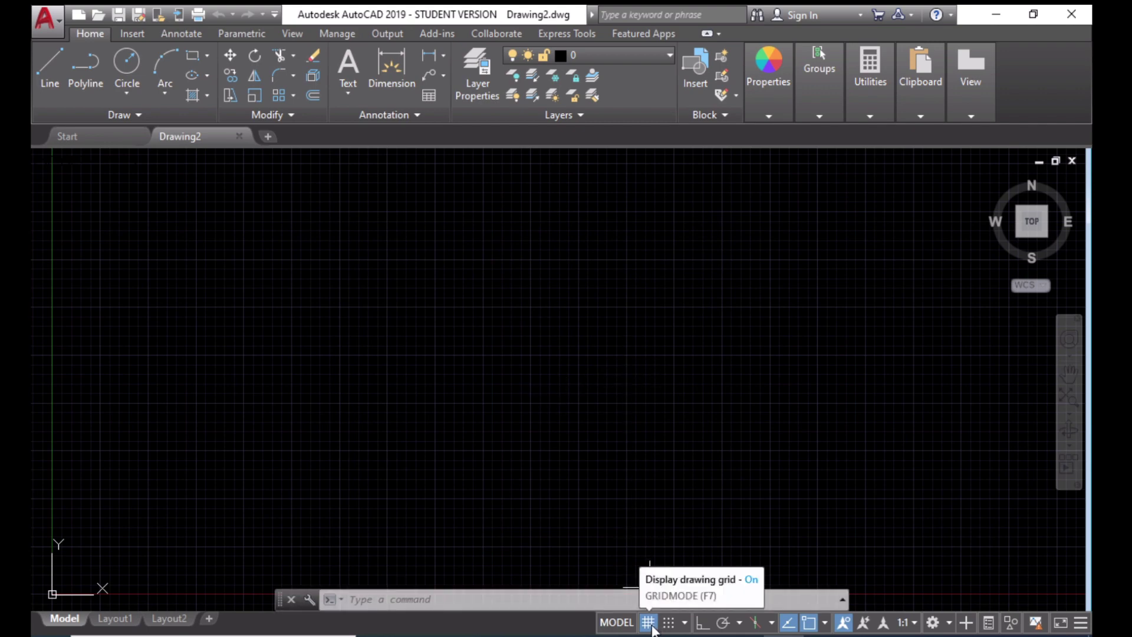
pyautogui.click(648, 622)
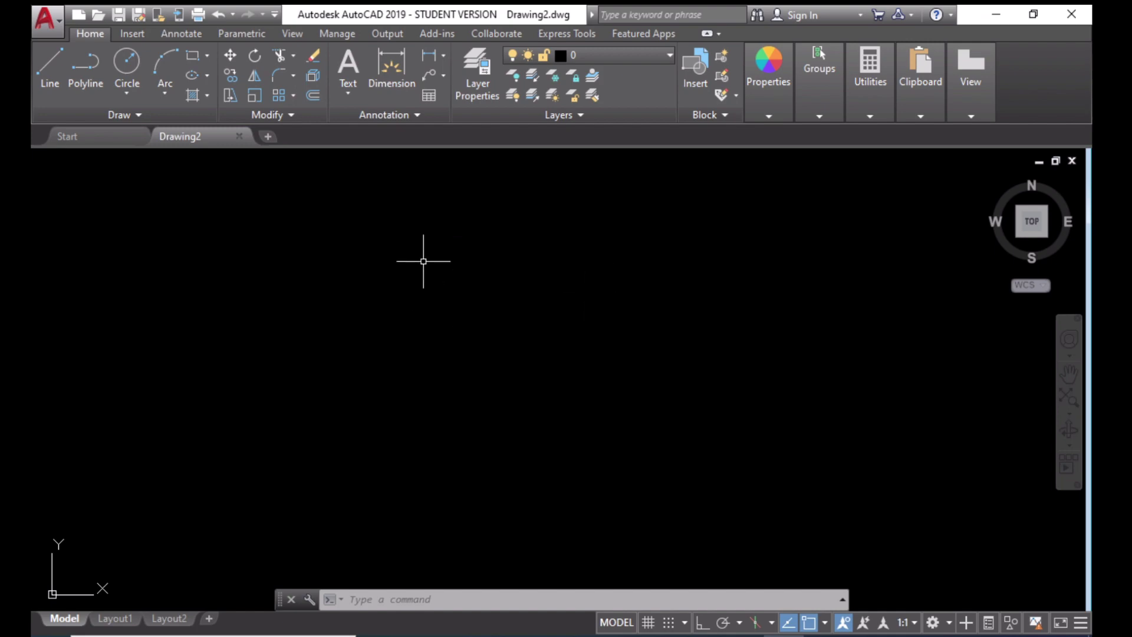
# Set the uniform background of the 2D model space to white in the display colour options and apply it
pyautogui.rightClick(477, 215)
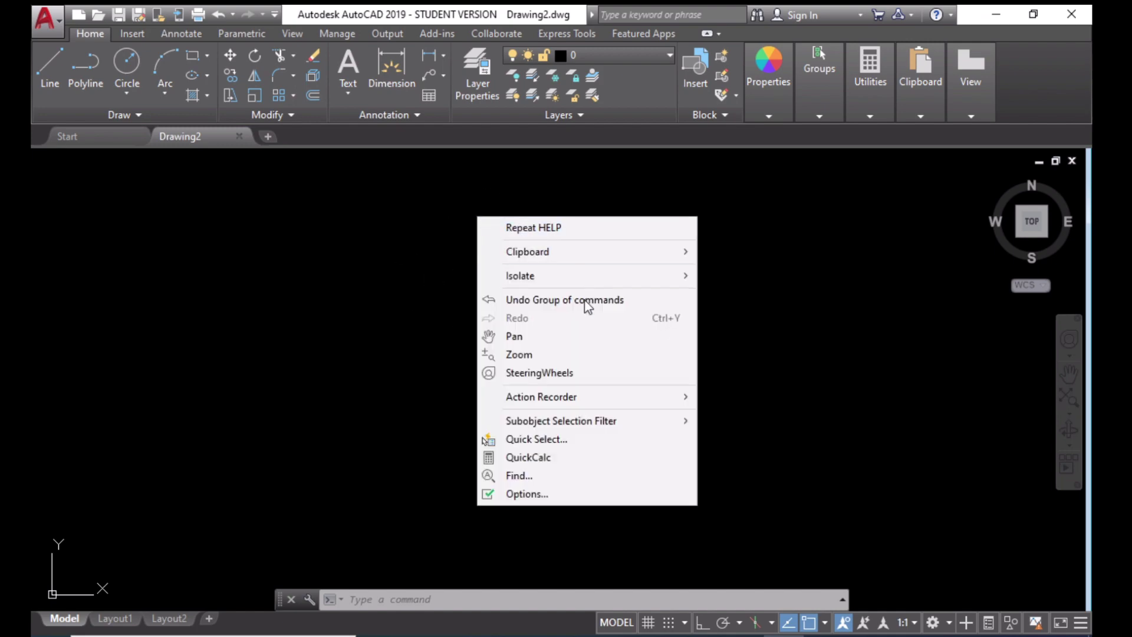
pyautogui.click(526, 494)
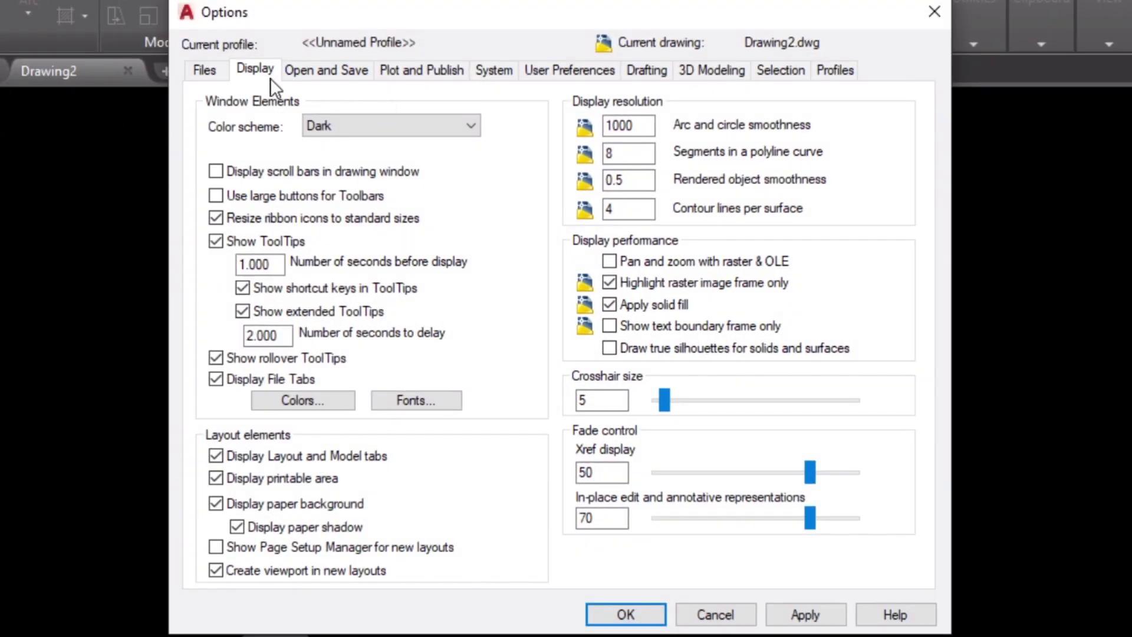
pyautogui.click(316, 405)
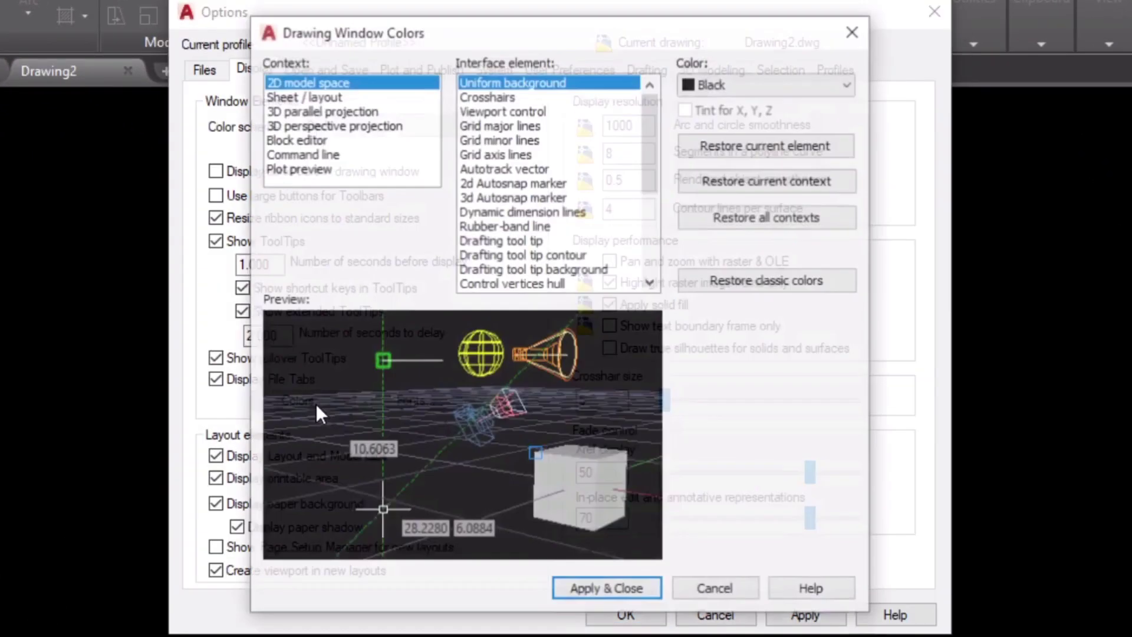
pyautogui.click(716, 83)
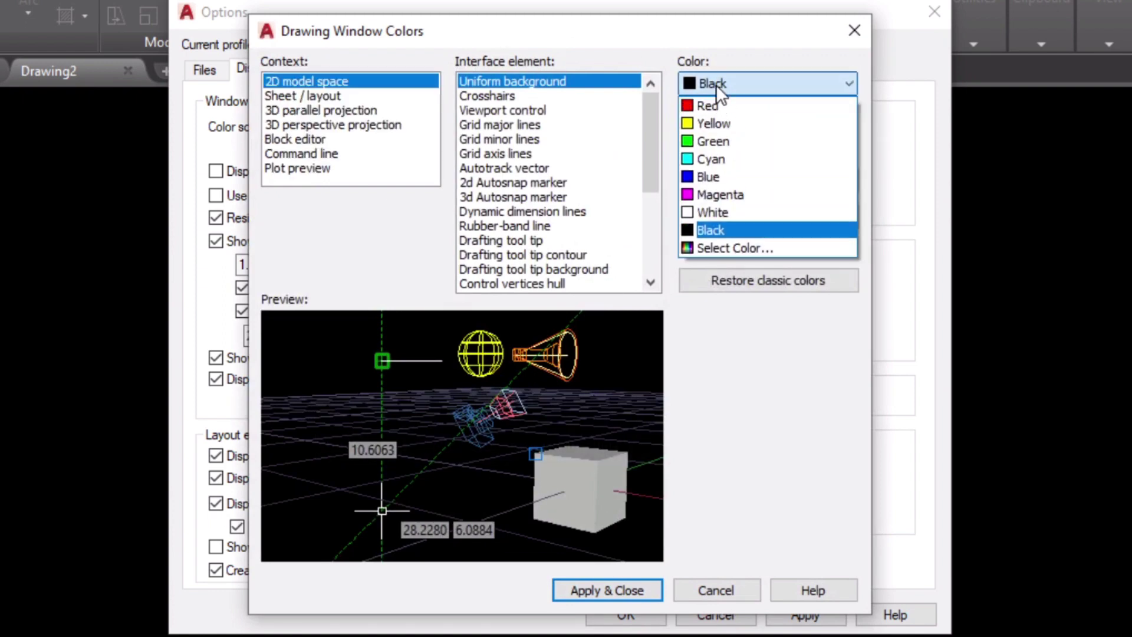
pyautogui.click(712, 213)
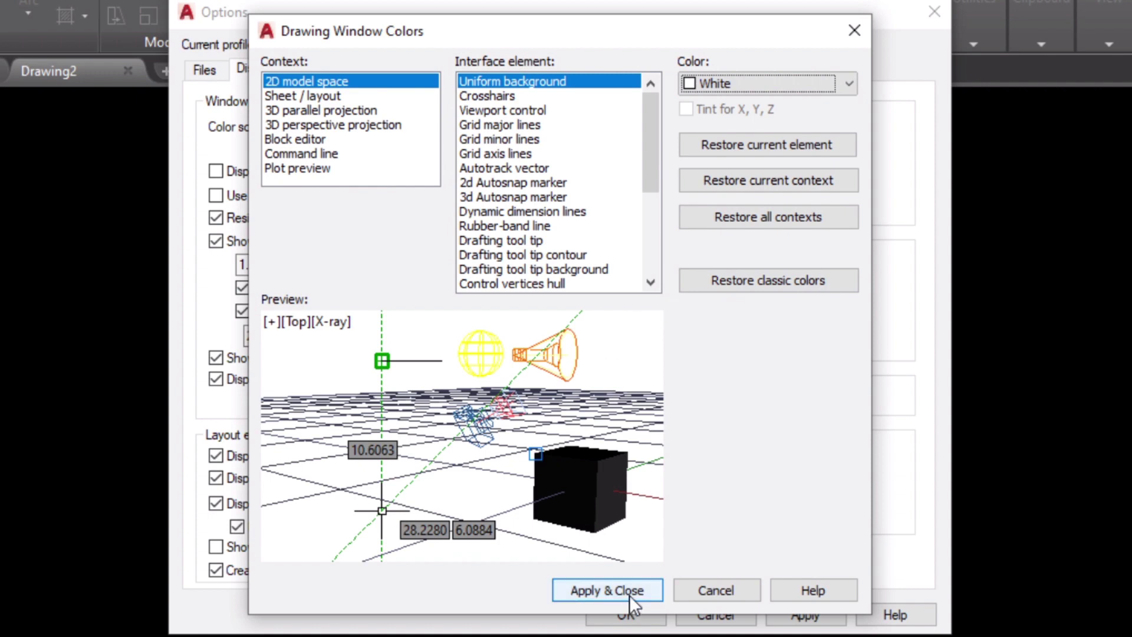
pyautogui.click(613, 592)
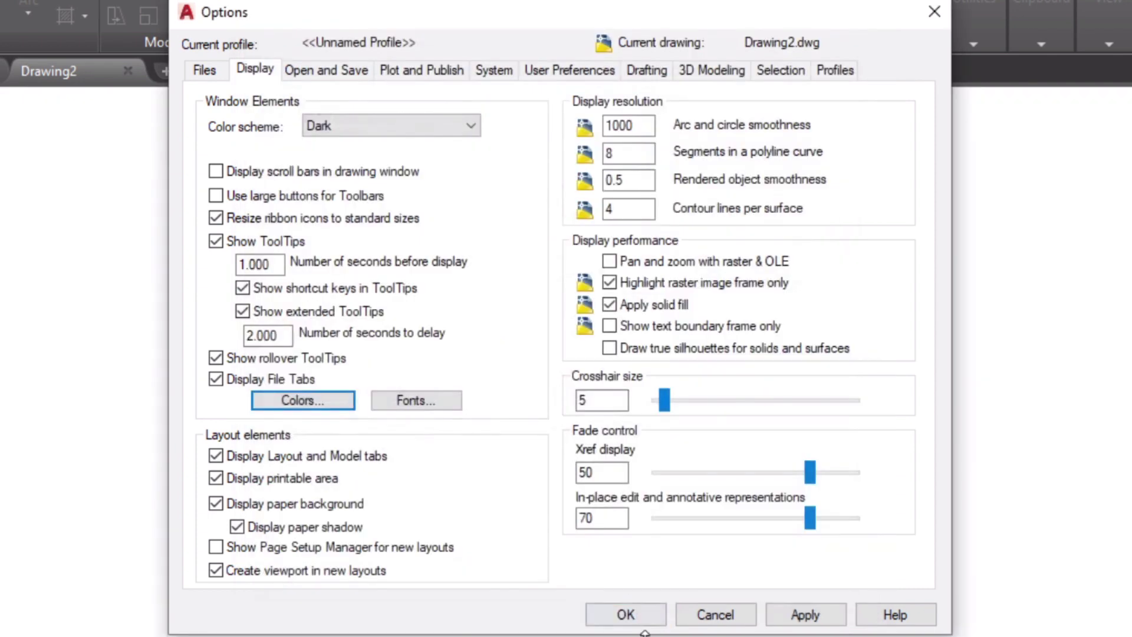
pyautogui.click(638, 611)
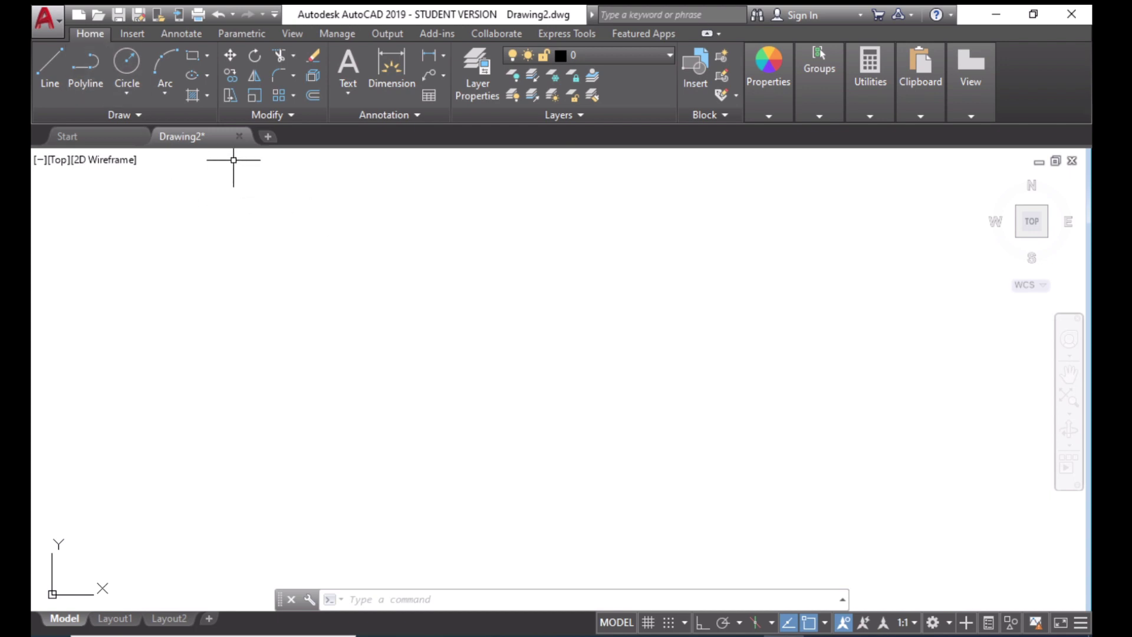
# Configure the drawing units to millimeters for inserted content and a length precision of 0.00
pyautogui.click(46, 20)
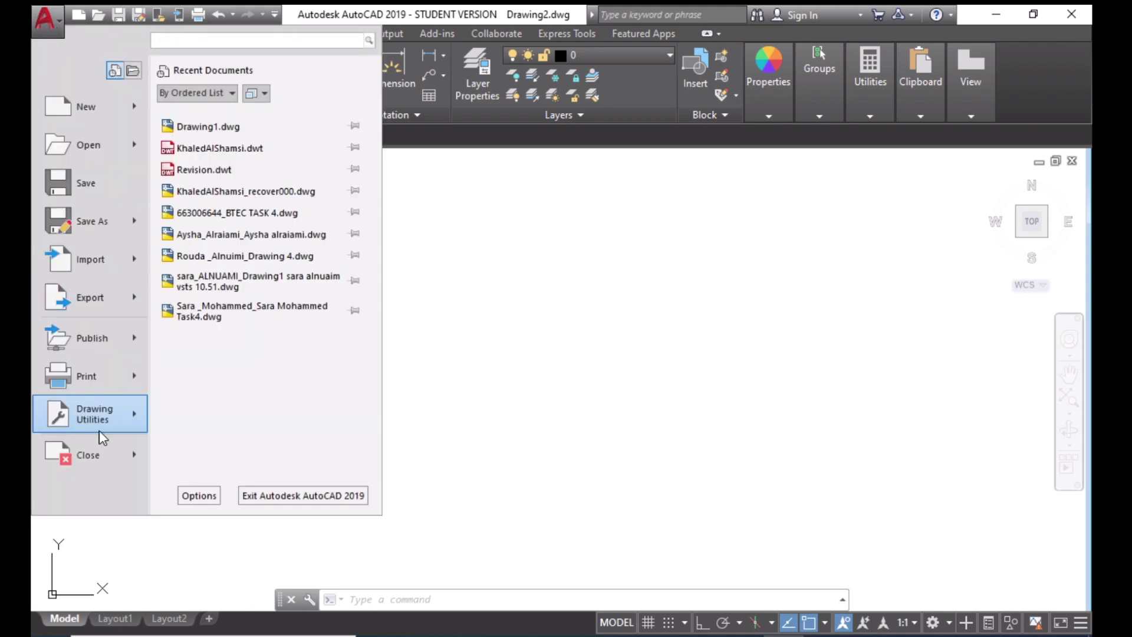
pyautogui.moveTo(114, 415)
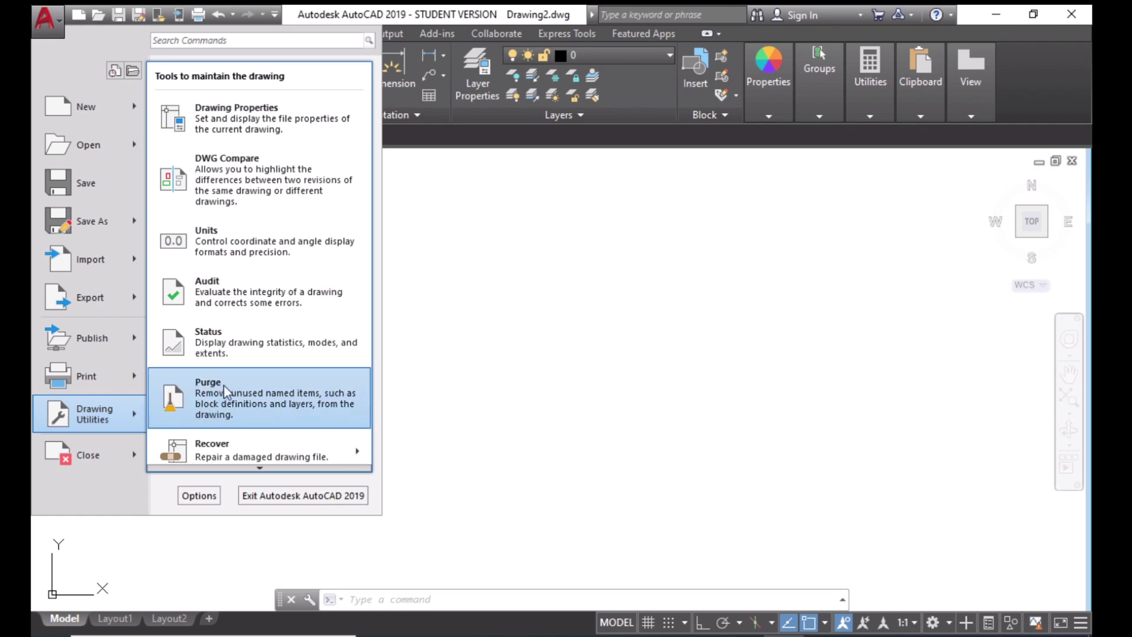
pyautogui.click(224, 246)
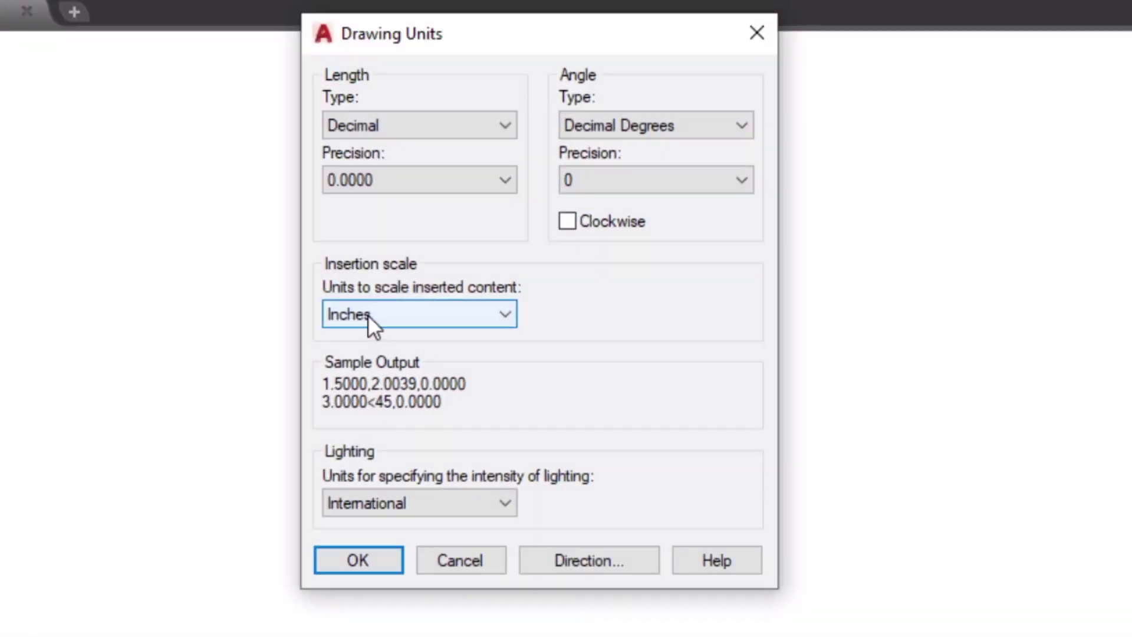
pyautogui.click(446, 320)
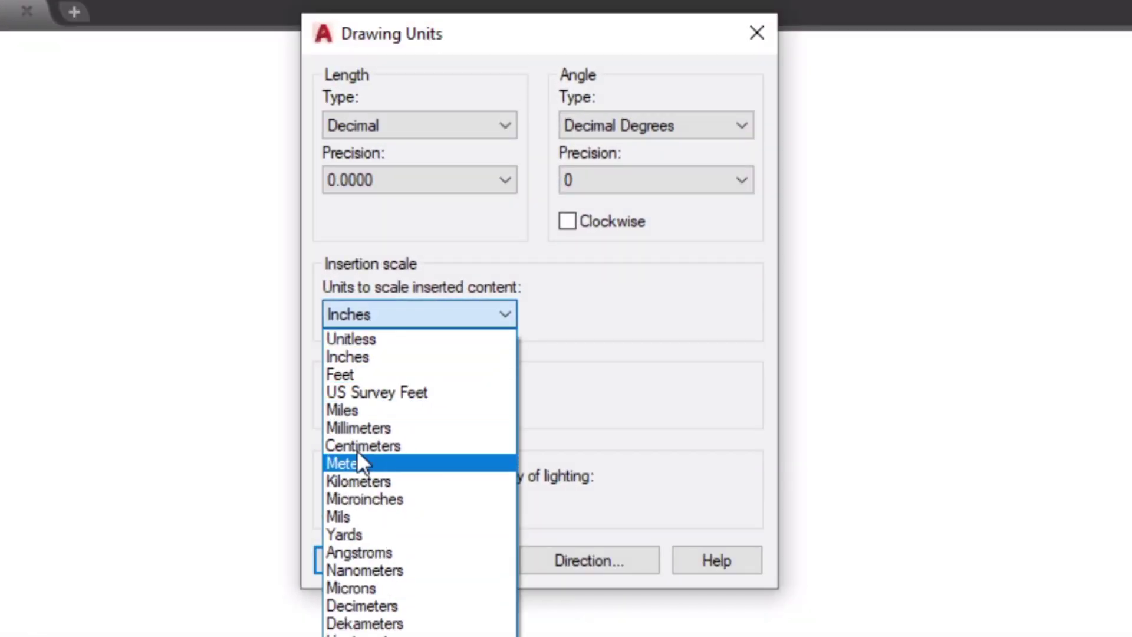
pyautogui.click(361, 428)
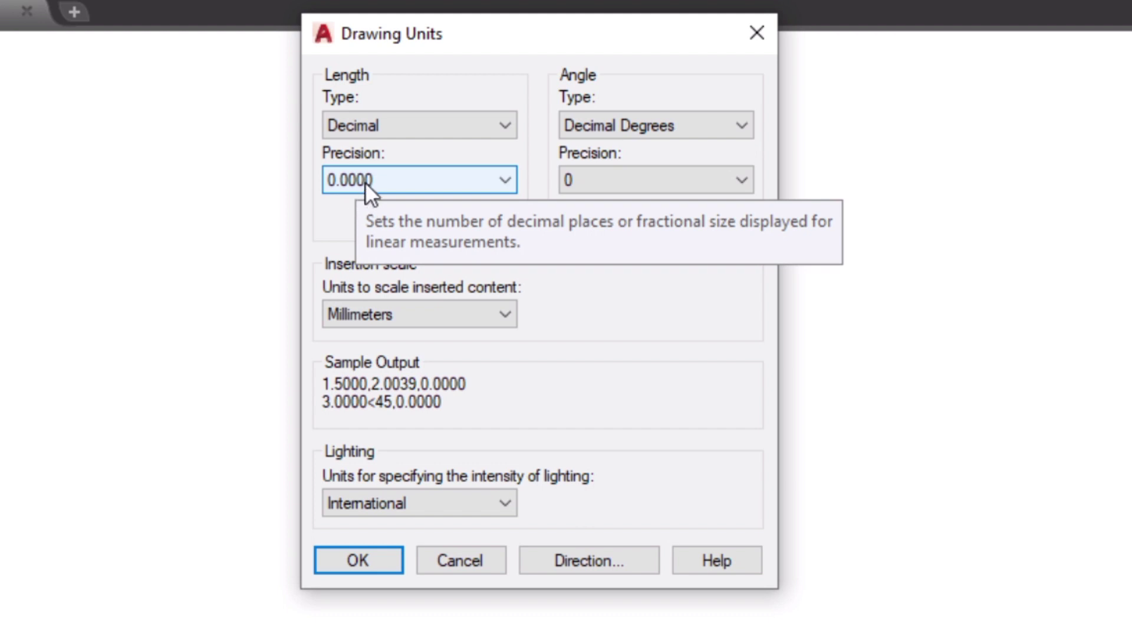
pyautogui.click(402, 178)
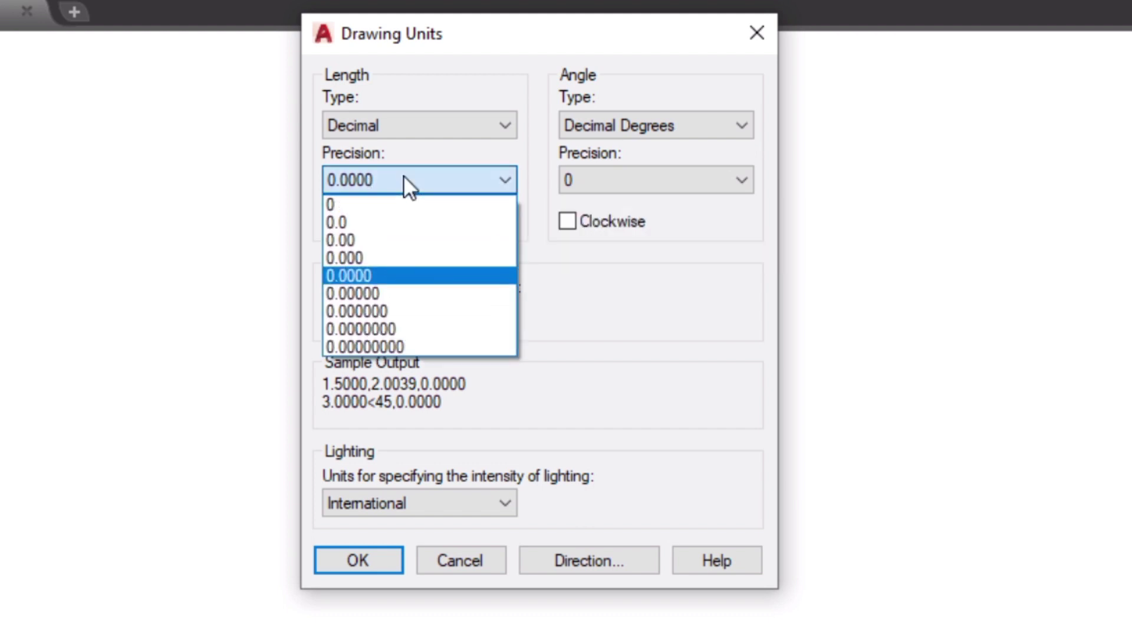
pyautogui.click(353, 241)
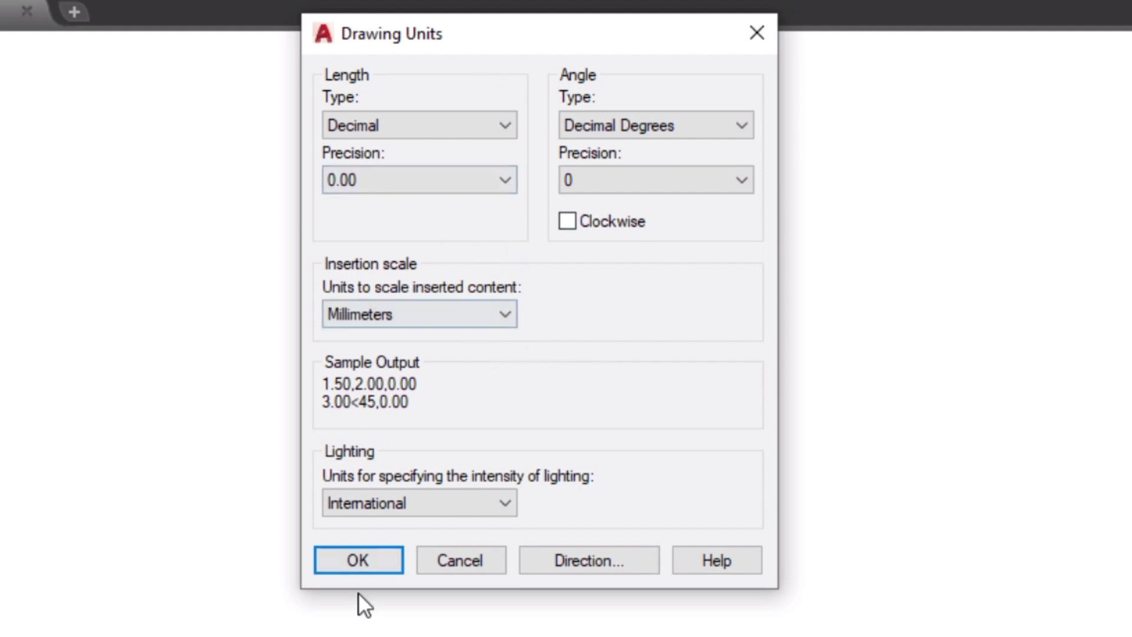
pyautogui.click(367, 556)
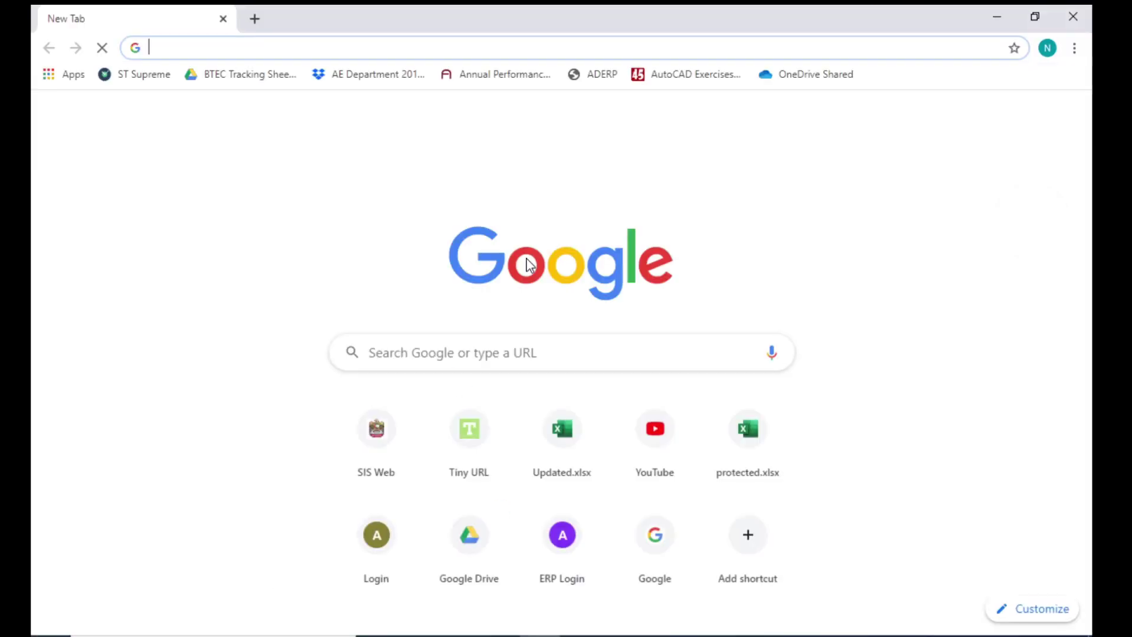
# Switch to Chrome and search Google for "a3 size in mm", looking through the results for paper dimensions
pyautogui.write('a3 si')
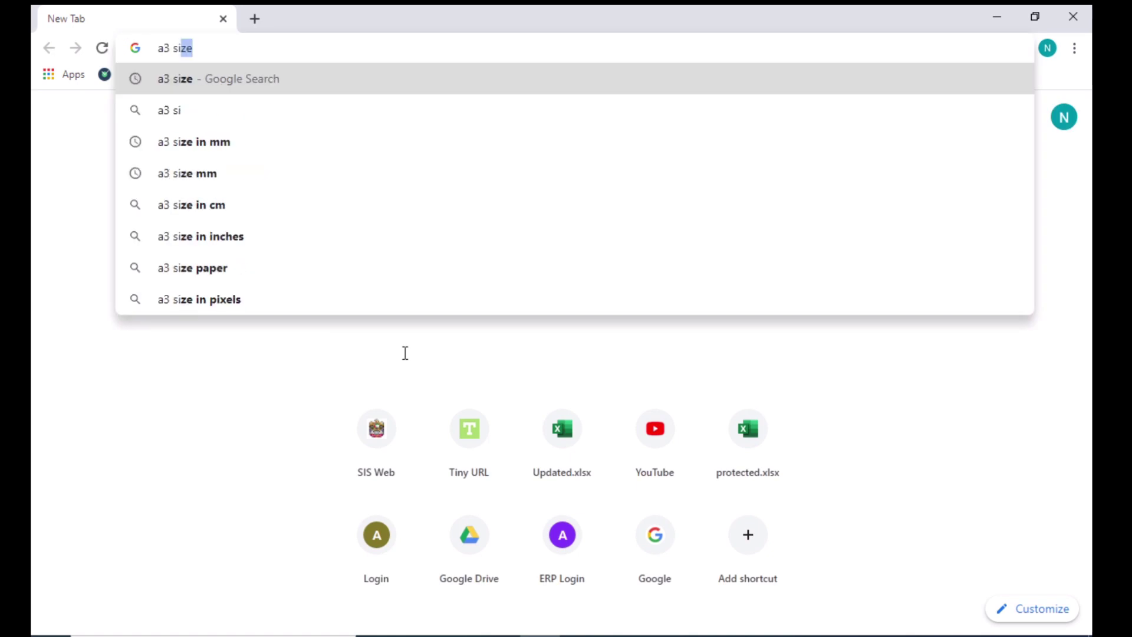
pyautogui.write('ze in mm')
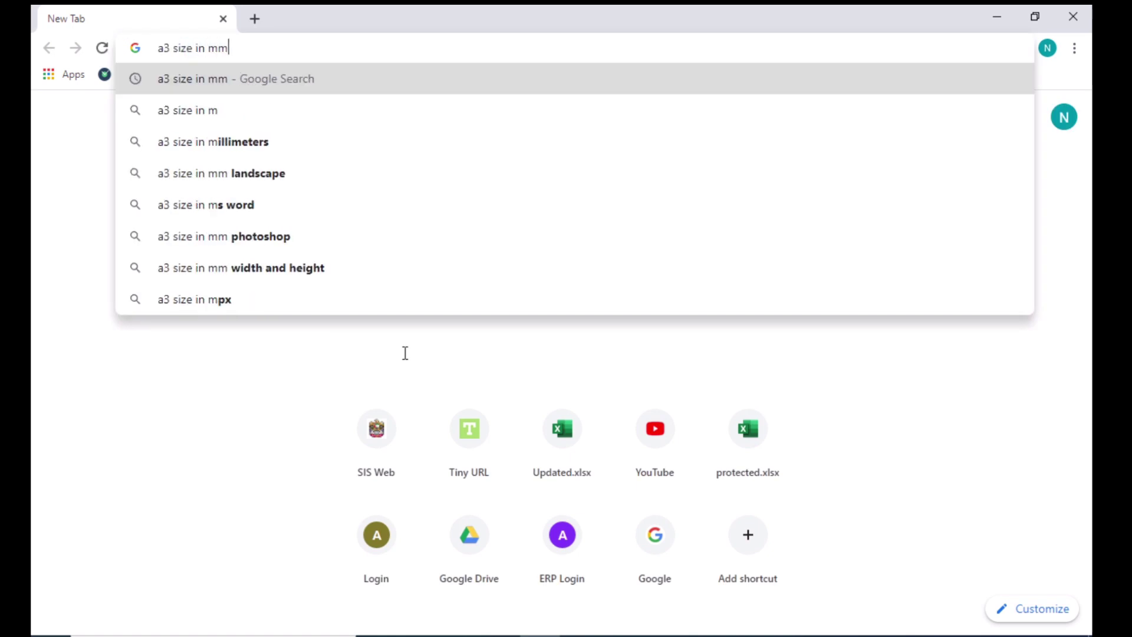
pyautogui.press('Return')
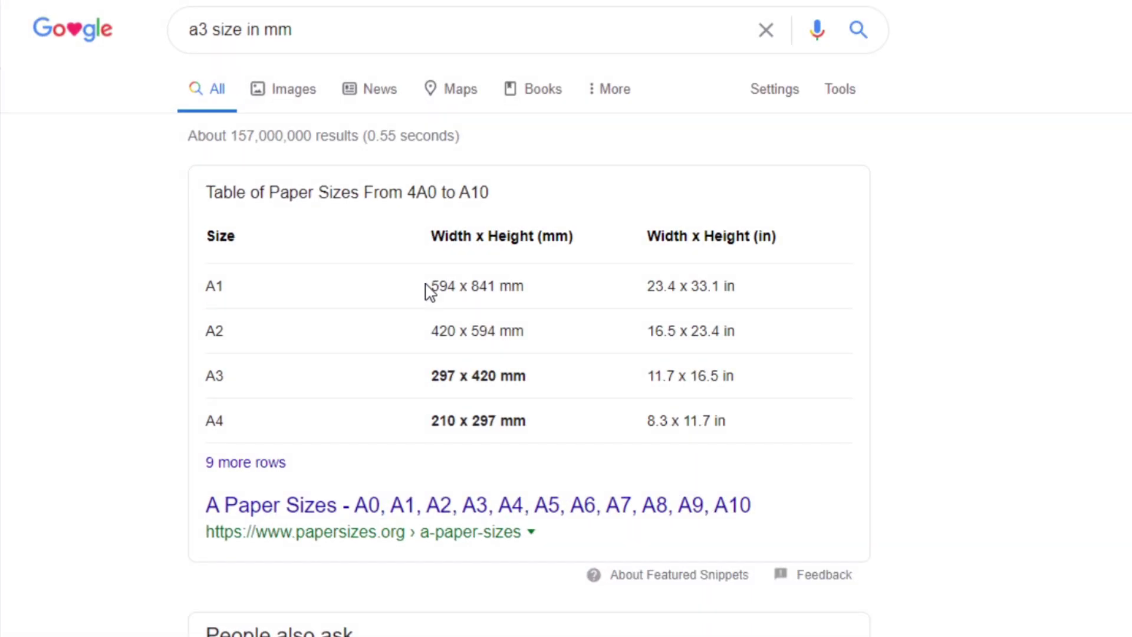
pyautogui.scroll(-4, 371, 330)
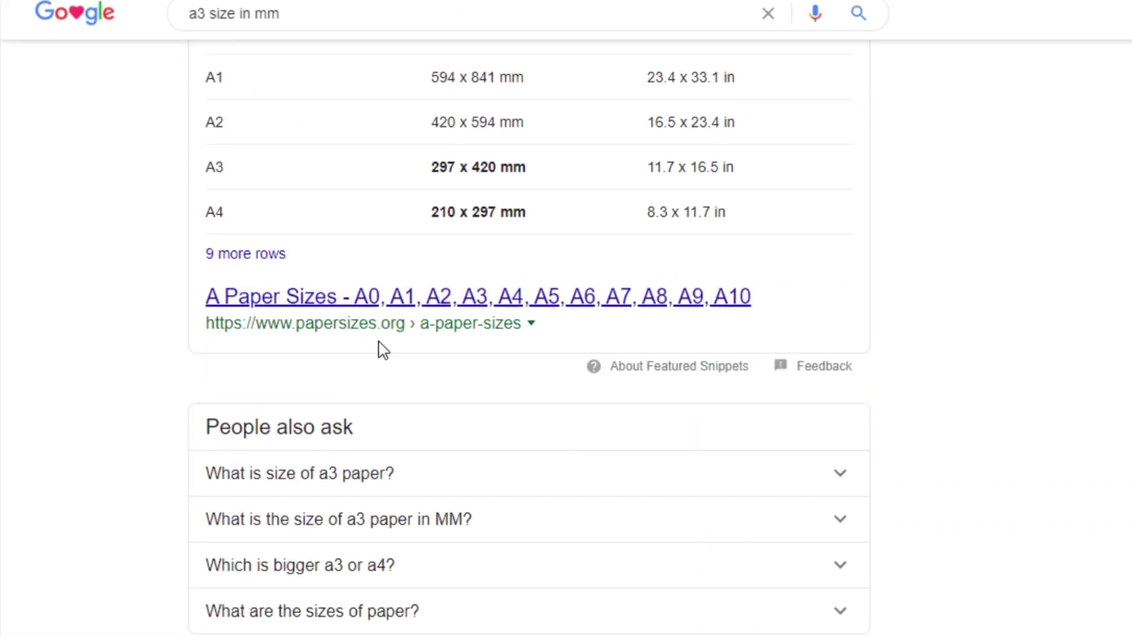
pyautogui.scroll(1, 390, 392)
pyautogui.scroll(3, 389, 392)
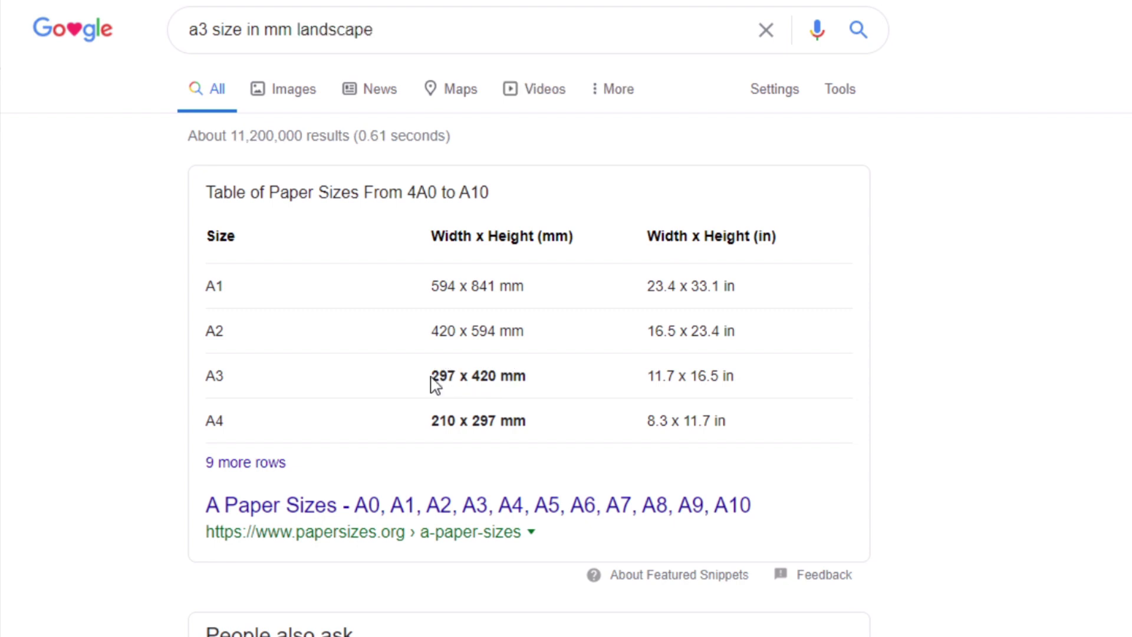
# Highlight the A3 width and height in millimetres in the paper sizes table
pyautogui.doubleClick(441, 376)
pyautogui.moveTo(473, 375); pyautogui.dragTo(497, 378)
pyautogui.click(434, 375)
pyautogui.moveTo(435, 375); pyautogui.dragTo(496, 377)
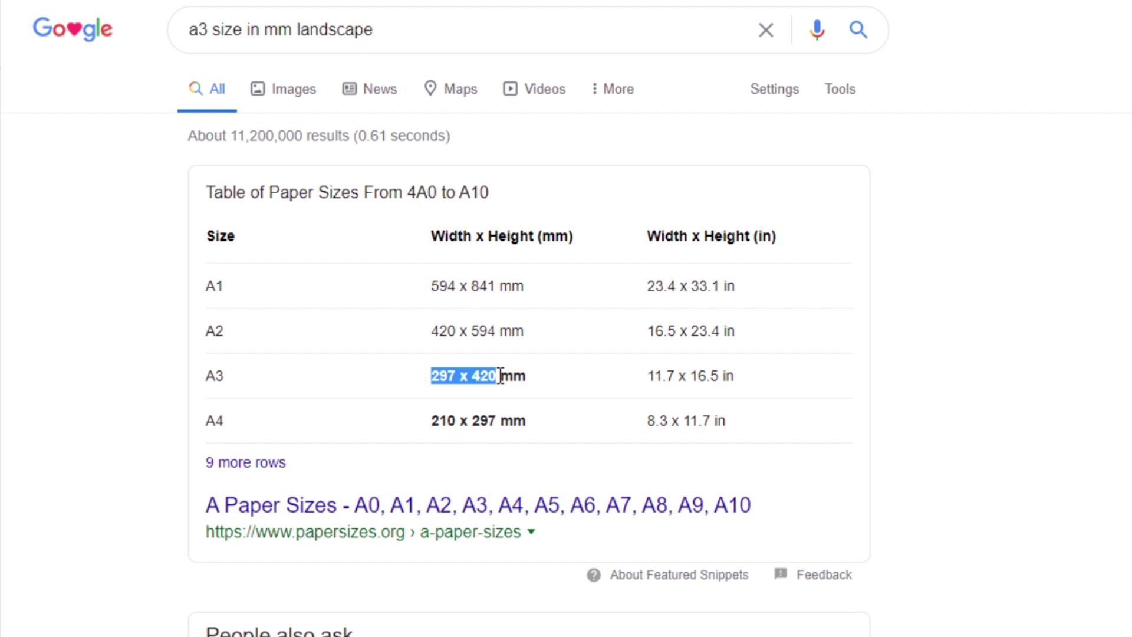
pyautogui.click(460, 382)
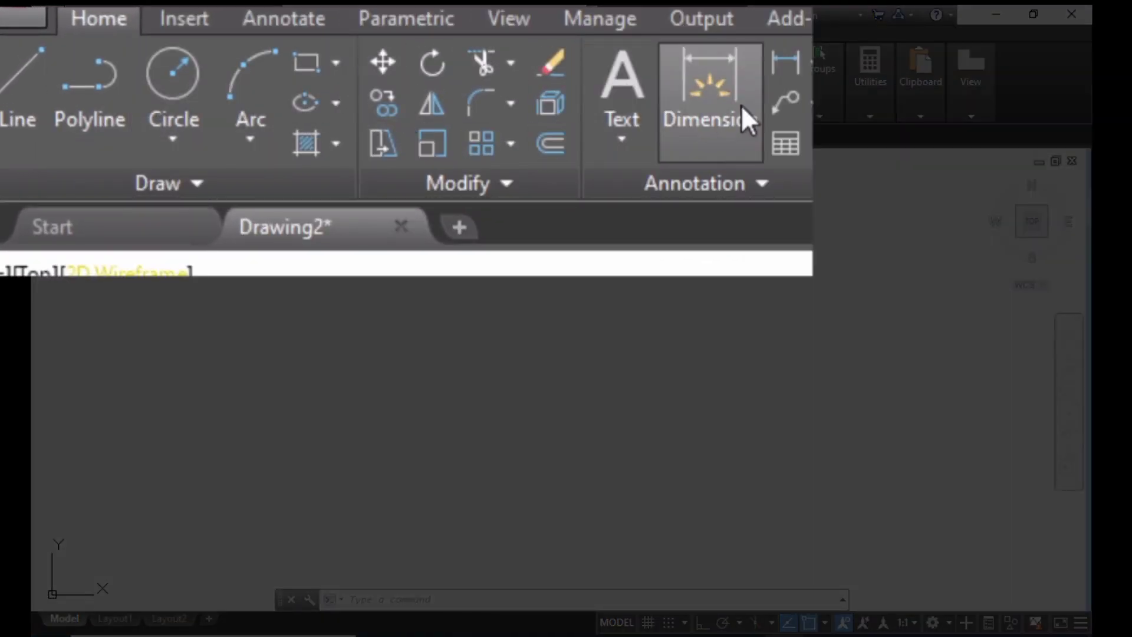
# Switch back to AutoCAD and draw a 420 x 297 mm rectangle with its first corner at 0,0
pyautogui.click(302, 64)
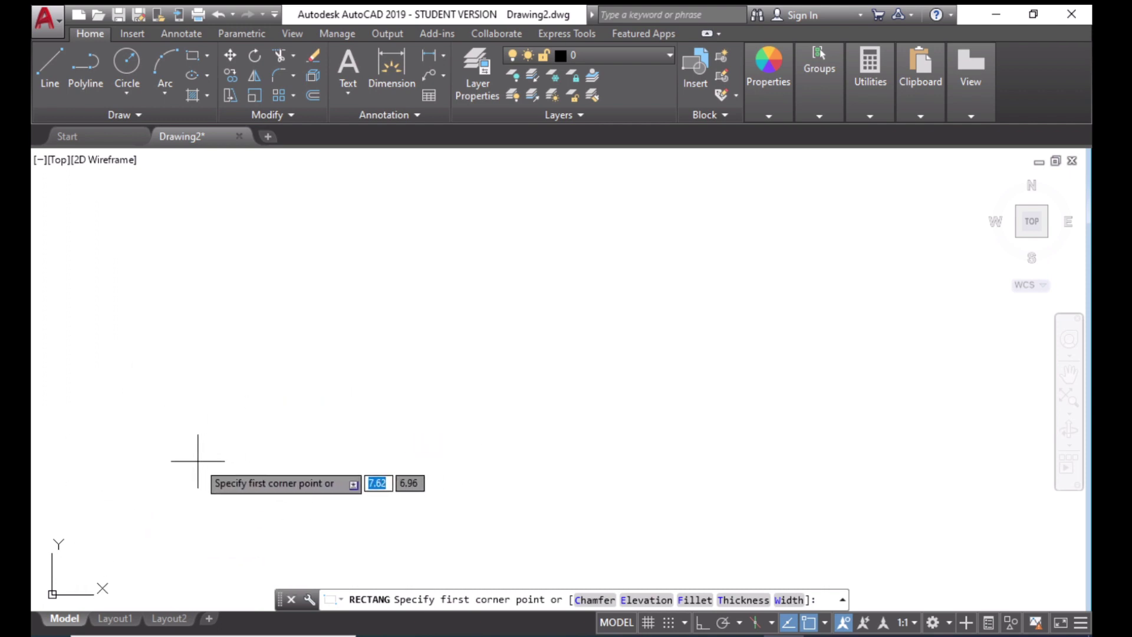
pyautogui.write('0')
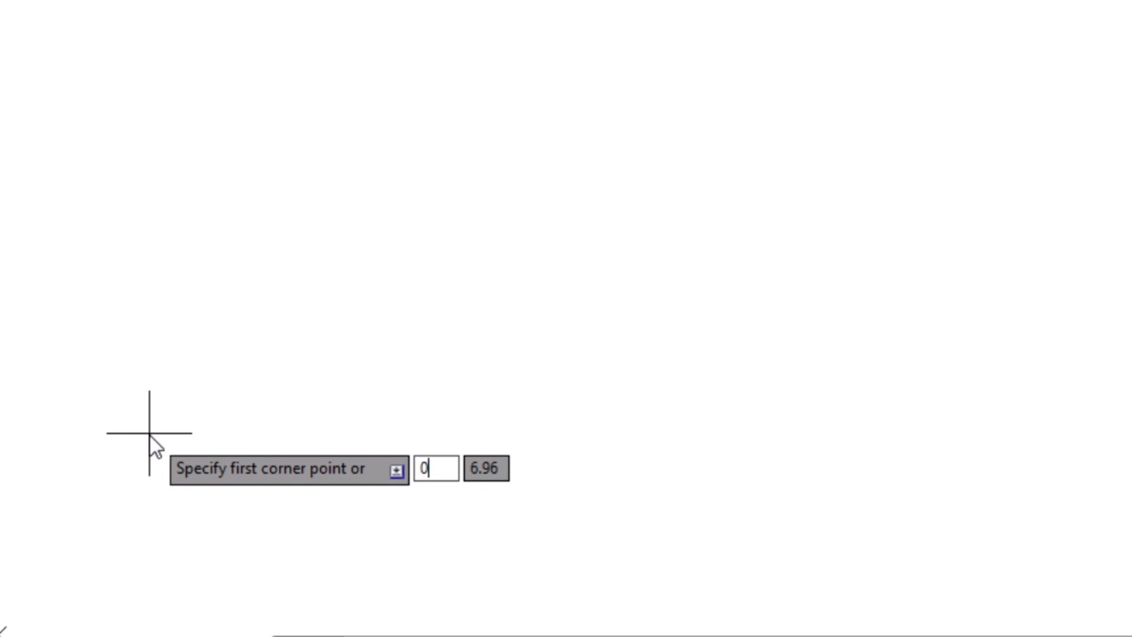
pyautogui.press('Tab')
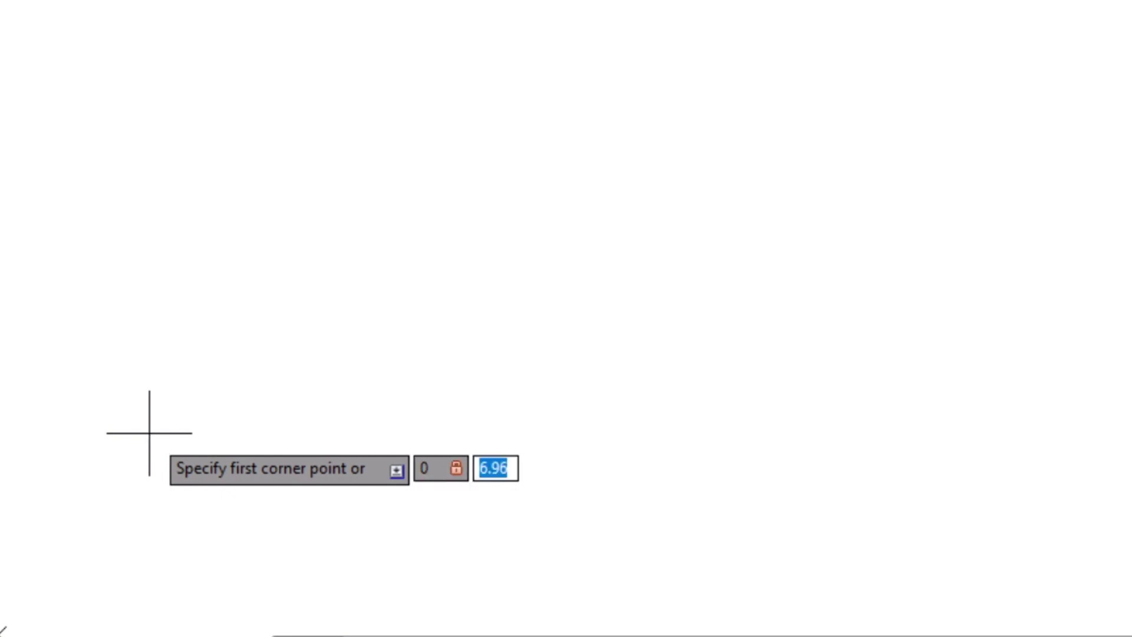
pyautogui.write('0')
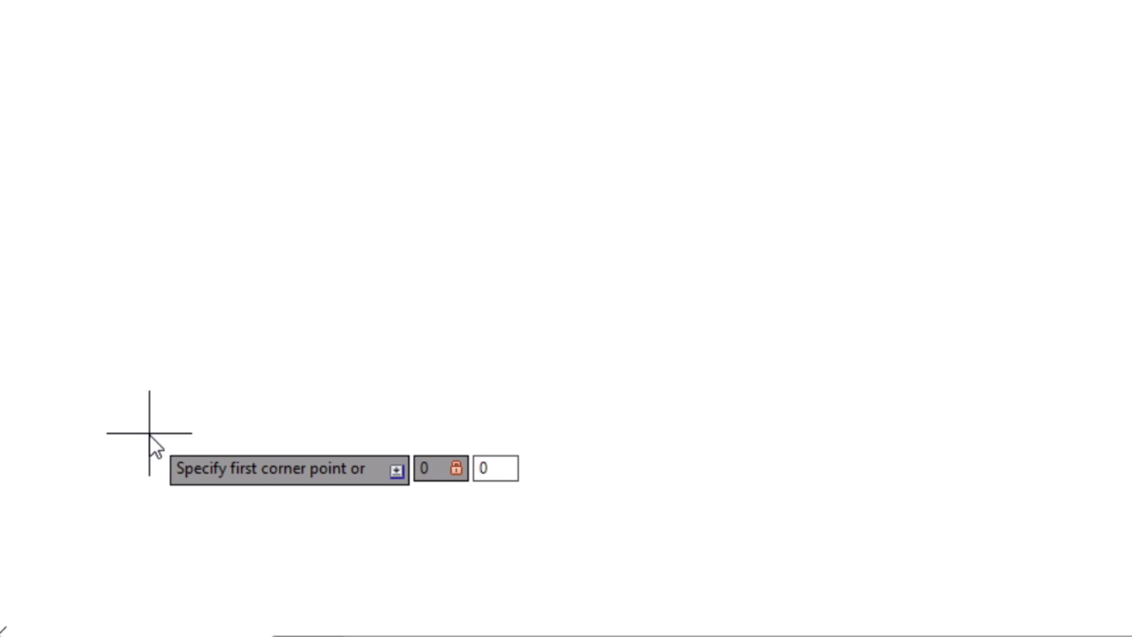
pyautogui.press('Return')
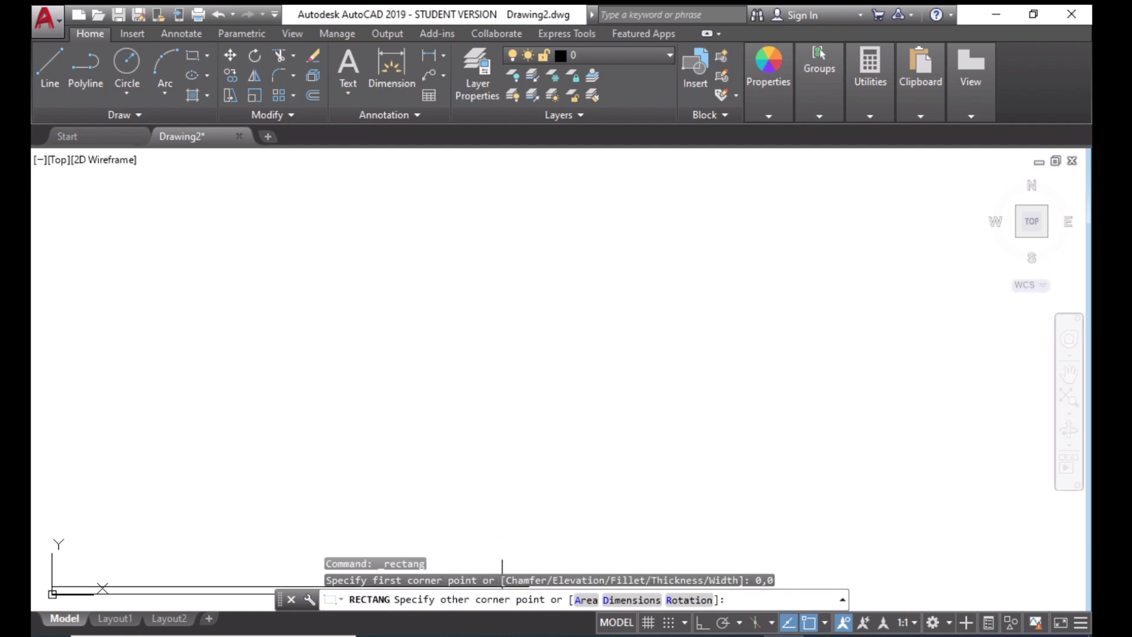
pyautogui.click(537, 635)
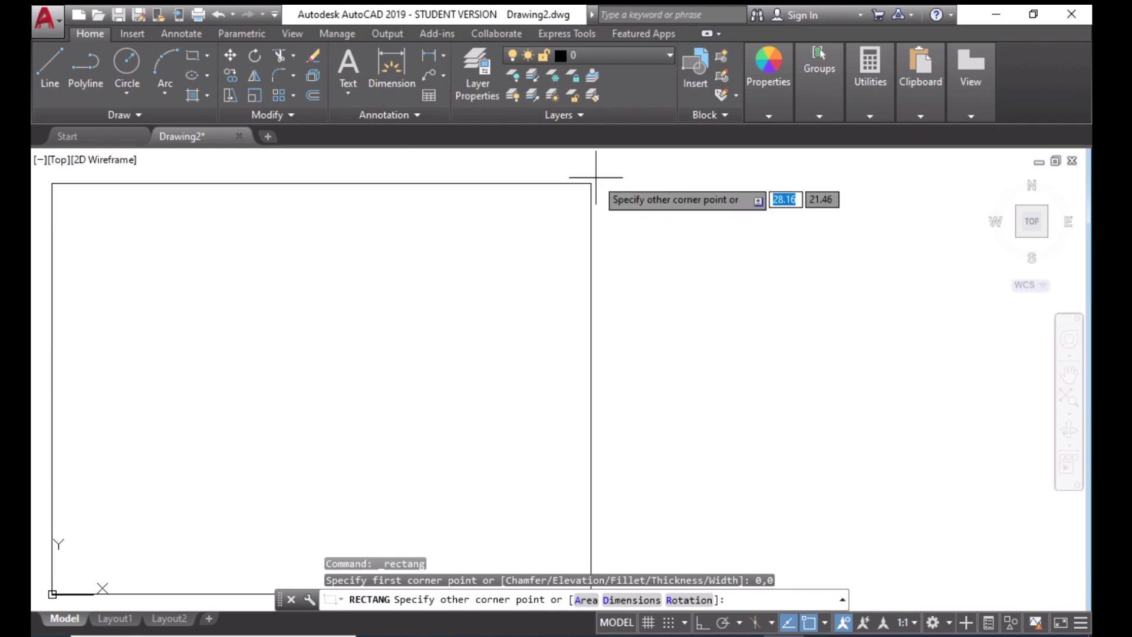
pyautogui.write('4')
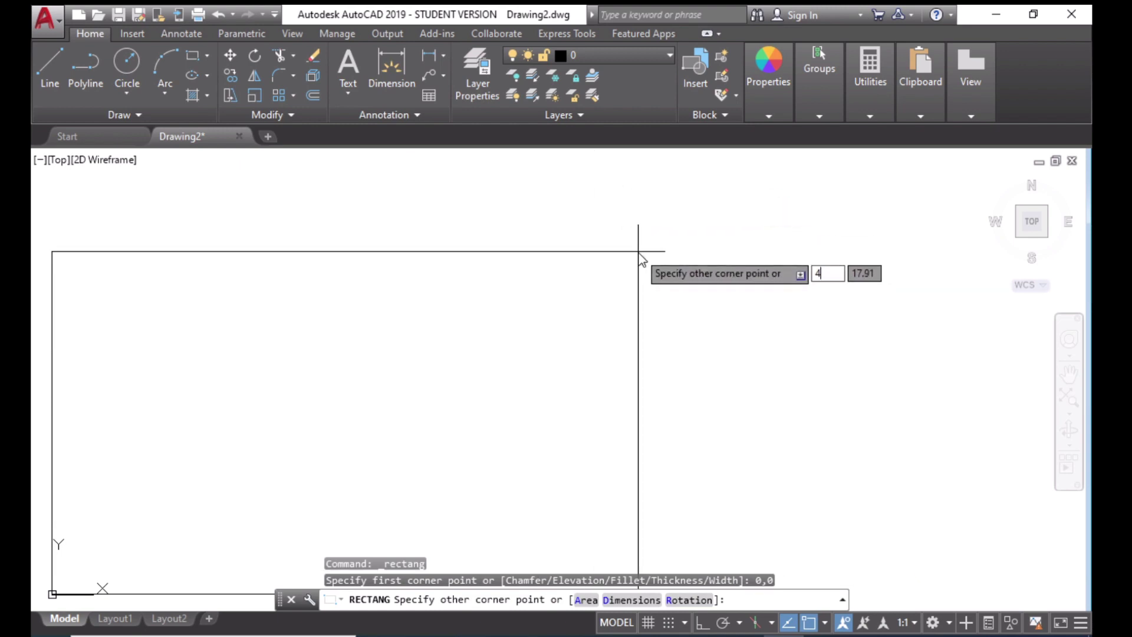
pyautogui.write('20')
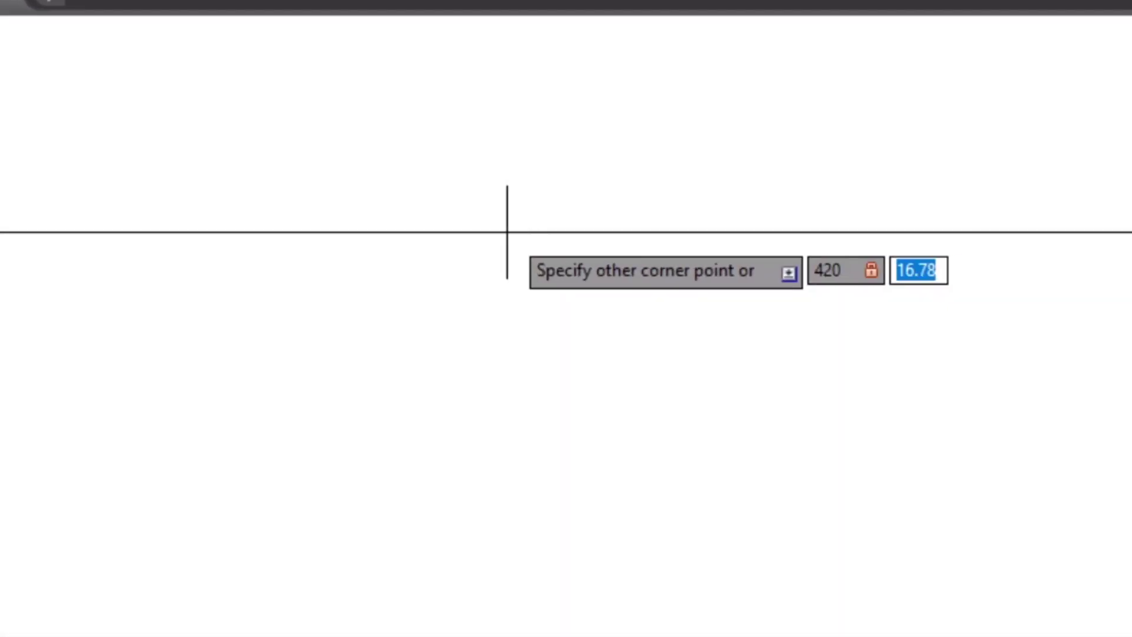
pyautogui.write('297')
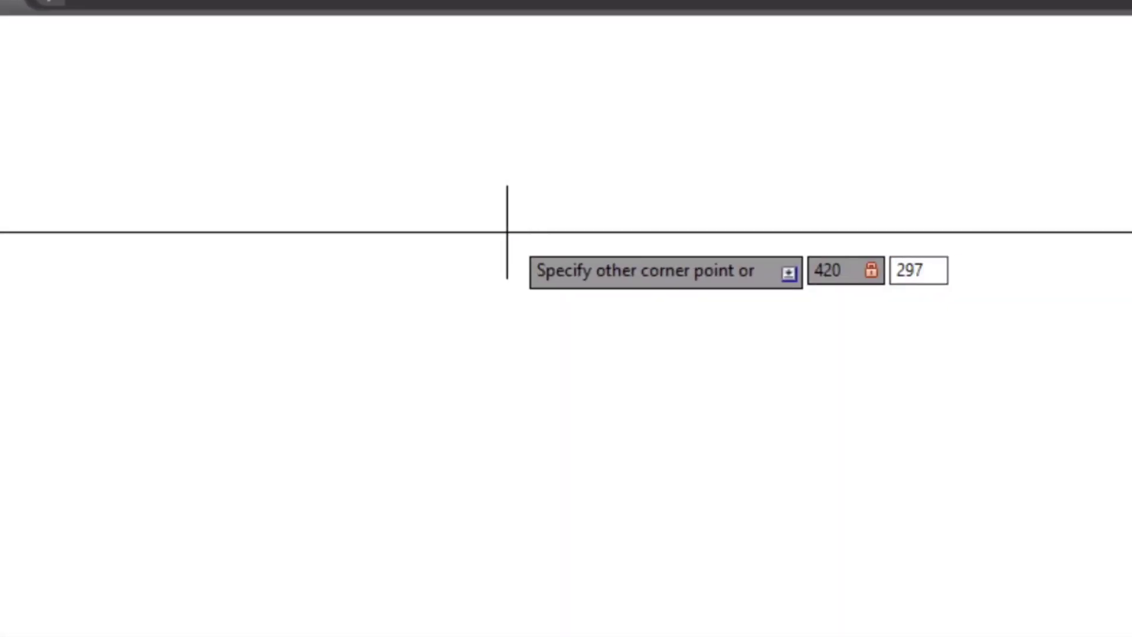
pyautogui.press('Return')
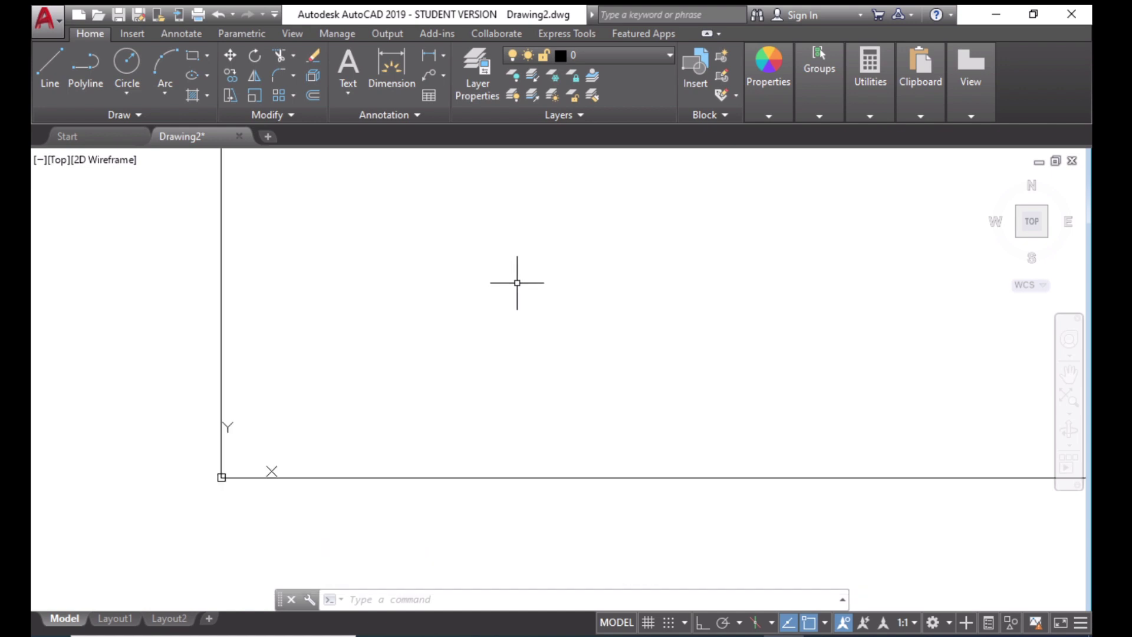
pyautogui.moveTo(368, 449)
pyautogui.mouseDown(button='middle')
pyautogui.moveTo(647, 255)
pyautogui.moveTo(609, 303)
pyautogui.moveTo(546, 323)
pyautogui.mouseUp(button='middle')
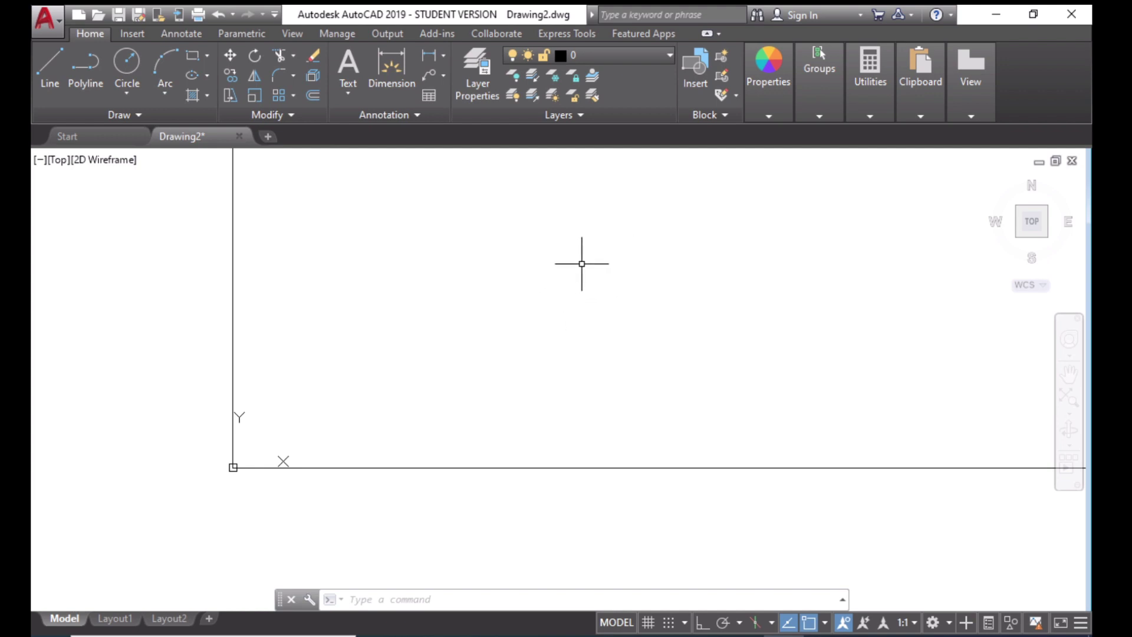
# Try sketching an inner border with freehand lines along two sides of the A3 rectangle, and undo them
pyautogui.moveTo(581, 266)
pyautogui.mouseDown(button='middle')
pyautogui.moveTo(495, 354)
pyautogui.moveTo(386, 417)
pyautogui.mouseUp(button='middle')
pyautogui.scroll(-3, 554, 311)
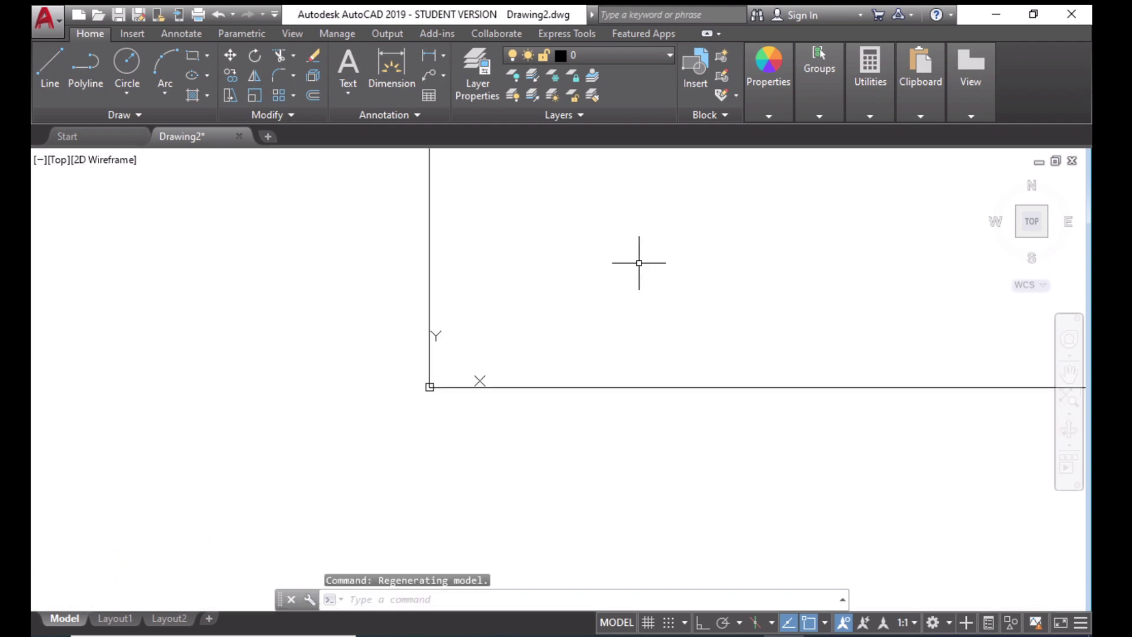
pyautogui.moveTo(652, 259); pyautogui.dragTo(439, 376, button='middle')
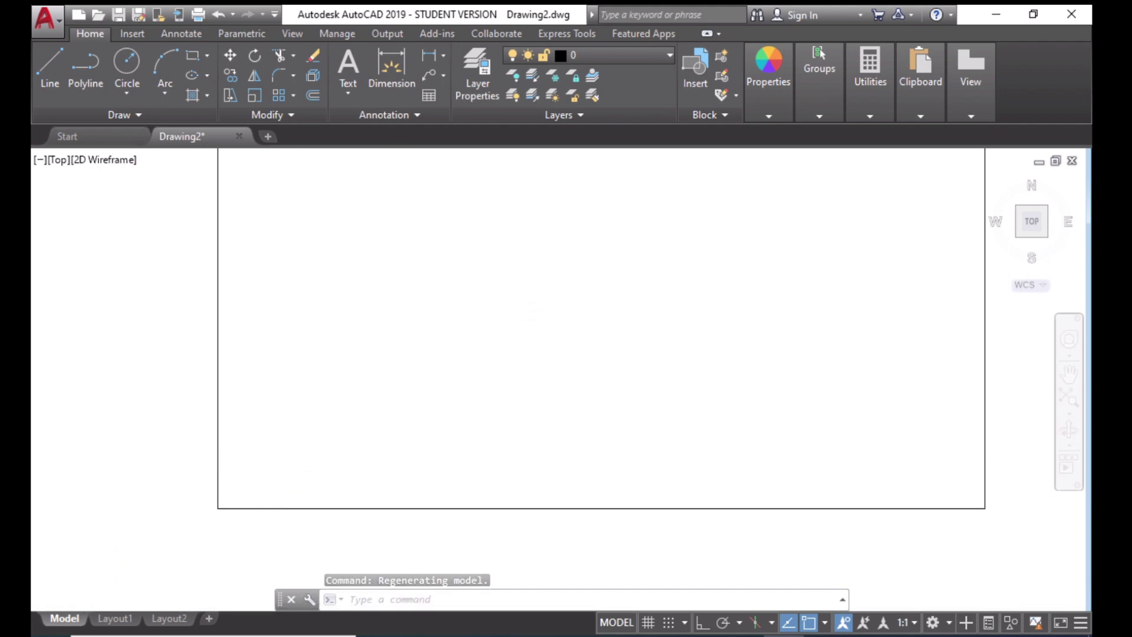
pyautogui.scroll(-2, 554, 283)
pyautogui.moveTo(556, 273); pyautogui.dragTo(474, 400, button='middle')
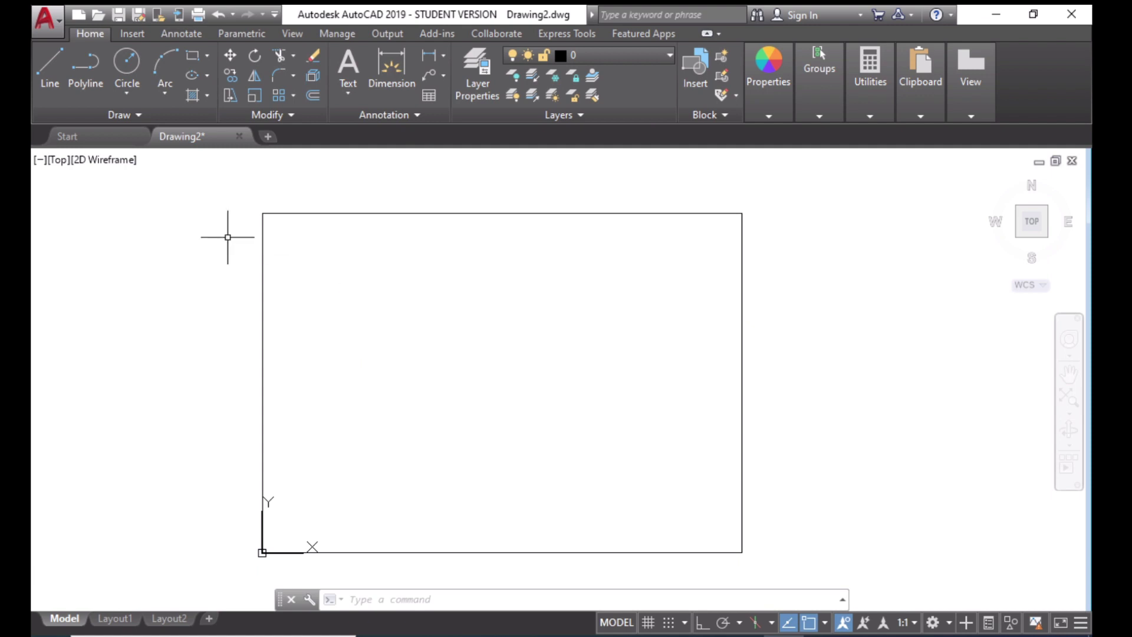
pyautogui.click(55, 59)
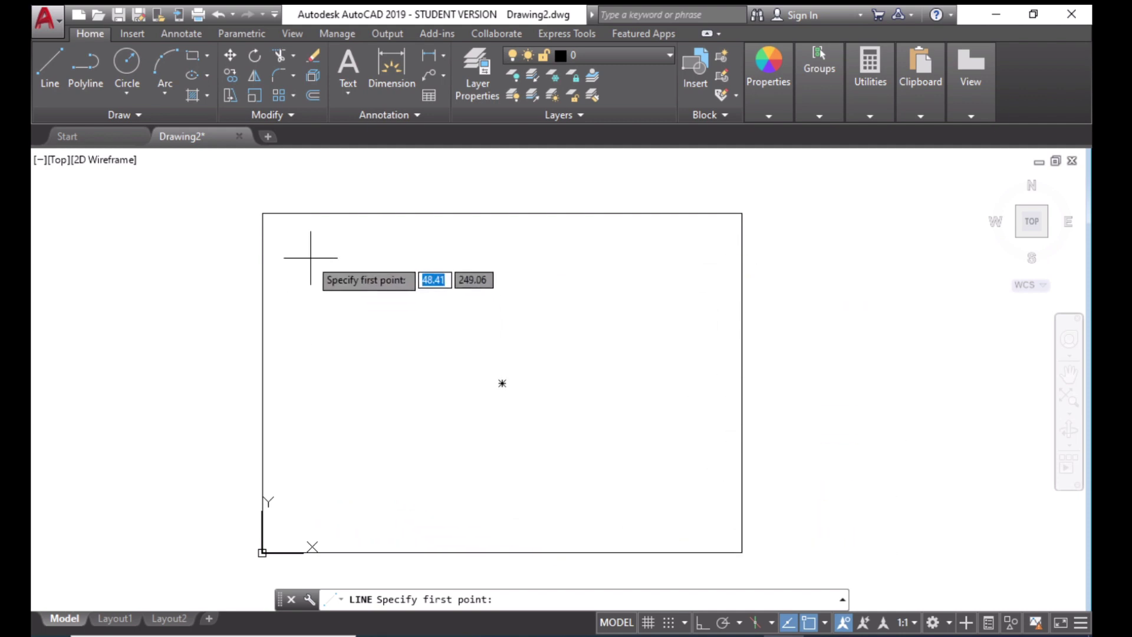
pyautogui.click(288, 234)
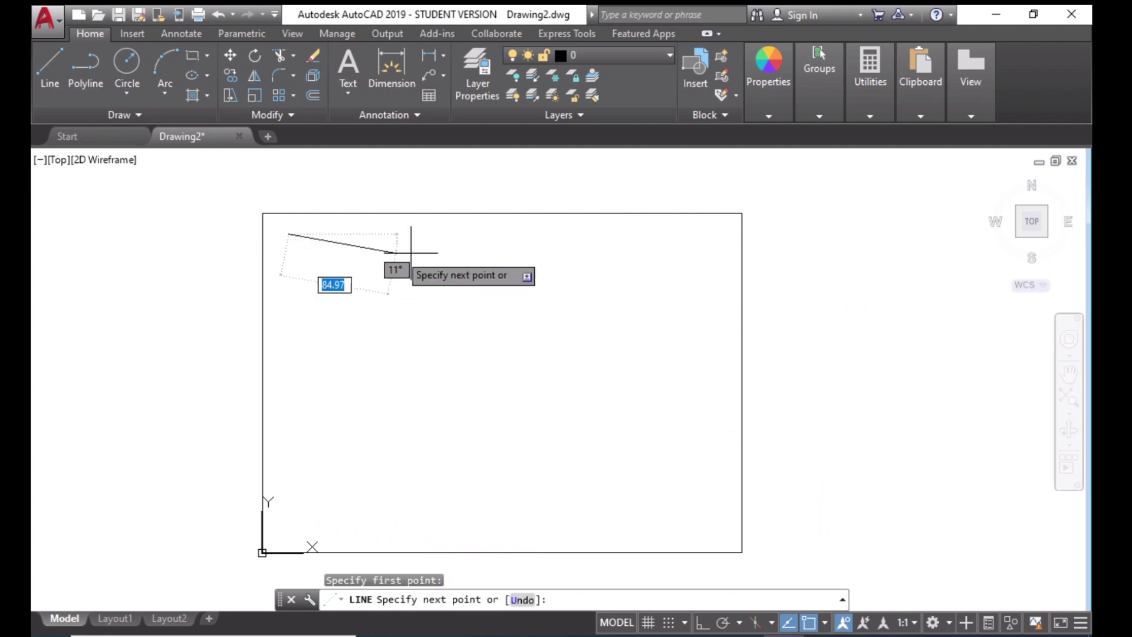
pyautogui.click(729, 236)
pyautogui.click(718, 511)
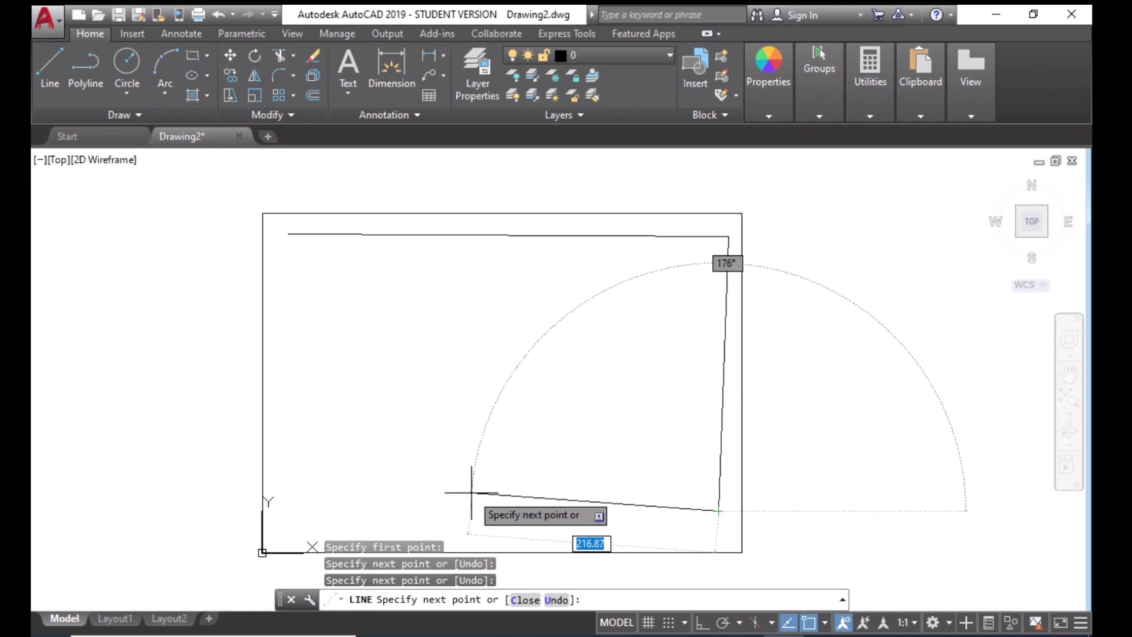
pyautogui.press('Escape')
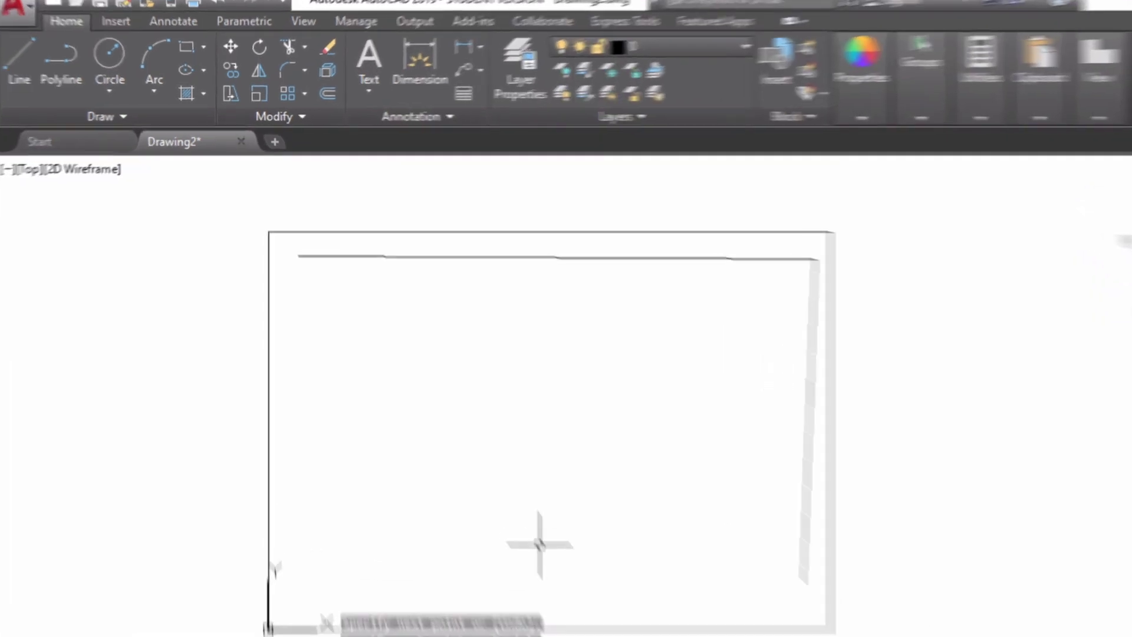
pyautogui.hotkey('ctrl', 'z')
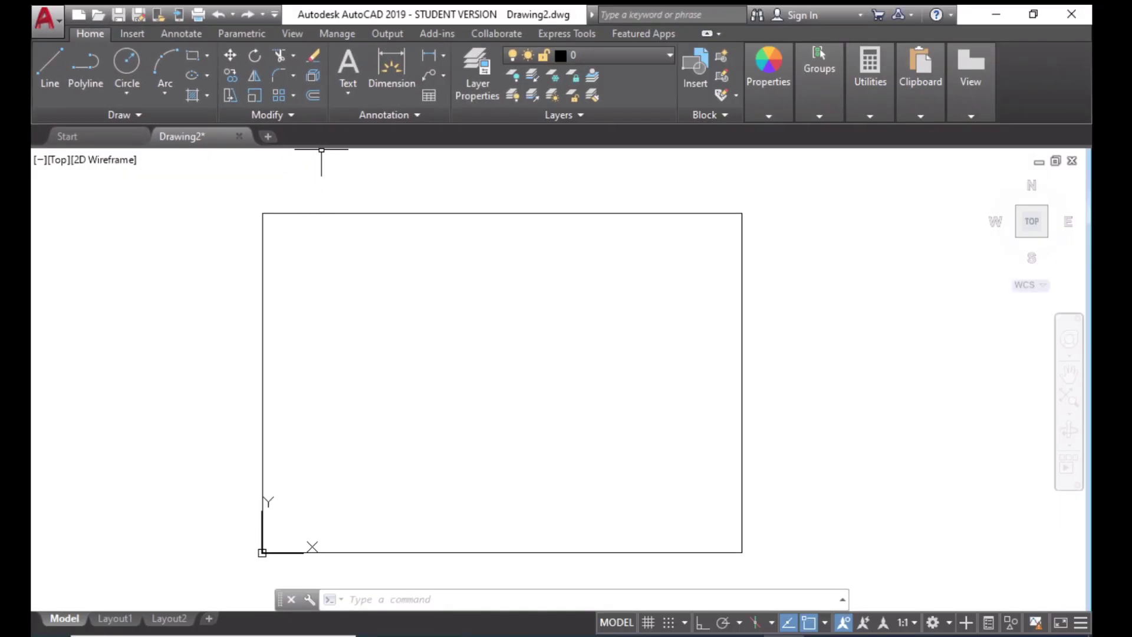
# Offset the A3 rectangle 10 mm inward to create the inner border
pyautogui.click(314, 94)
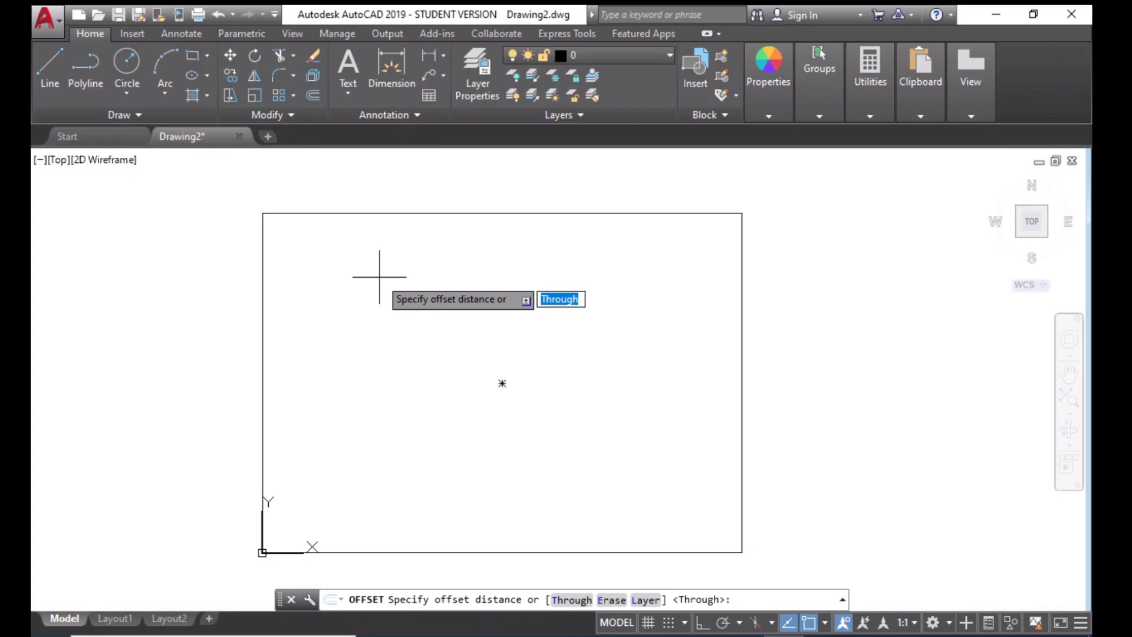
pyautogui.write('10')
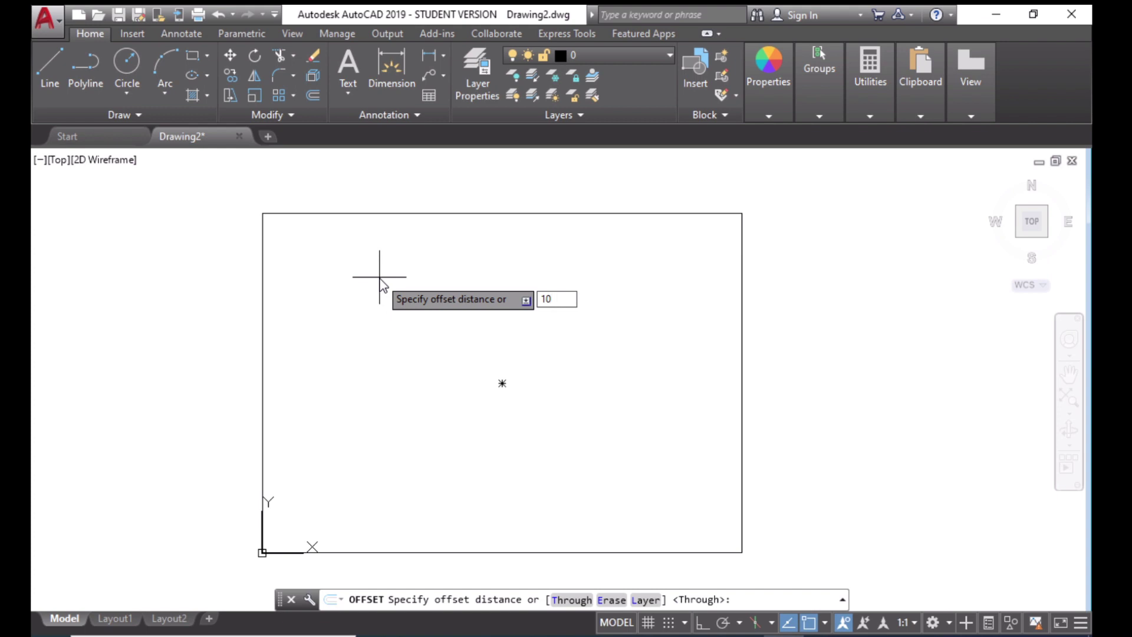
pyautogui.press('Return')
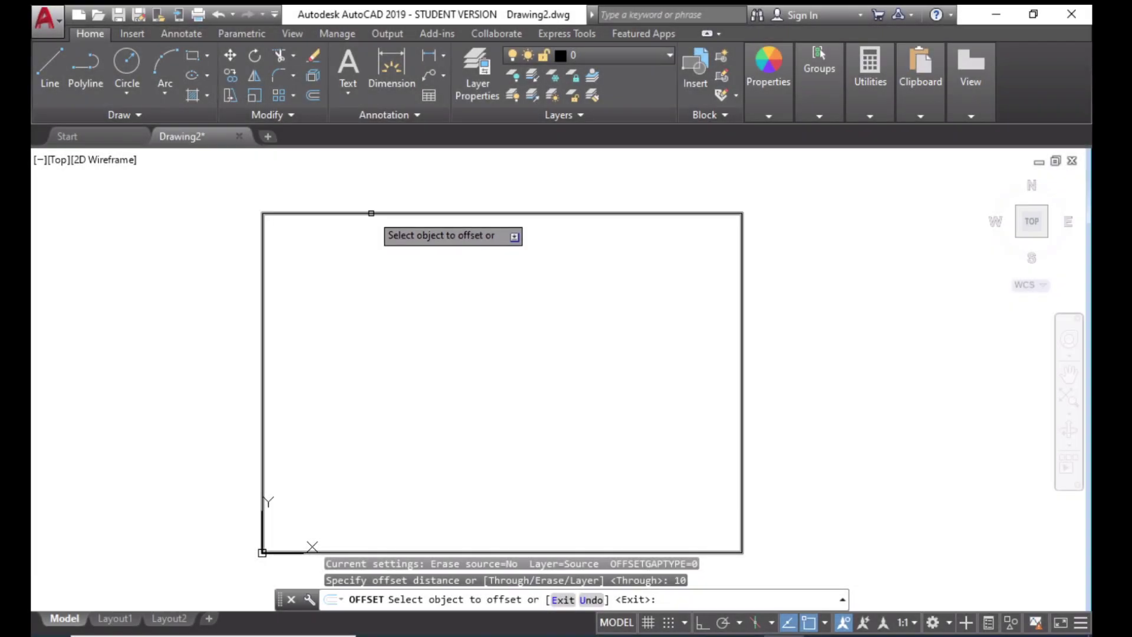
pyautogui.click(371, 213)
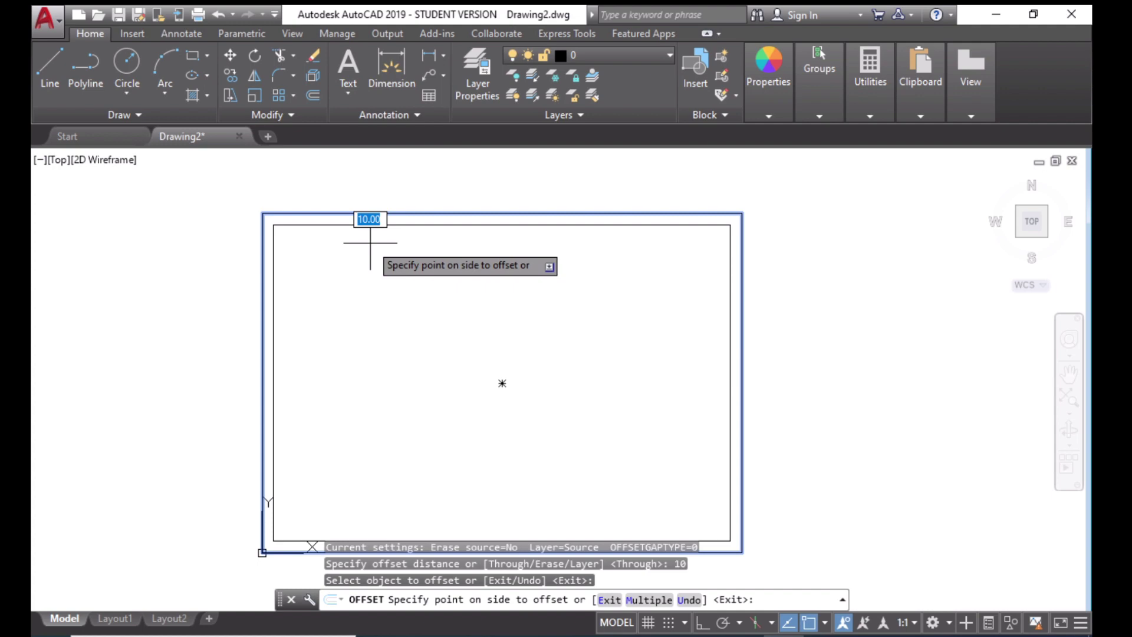
pyautogui.click(371, 242)
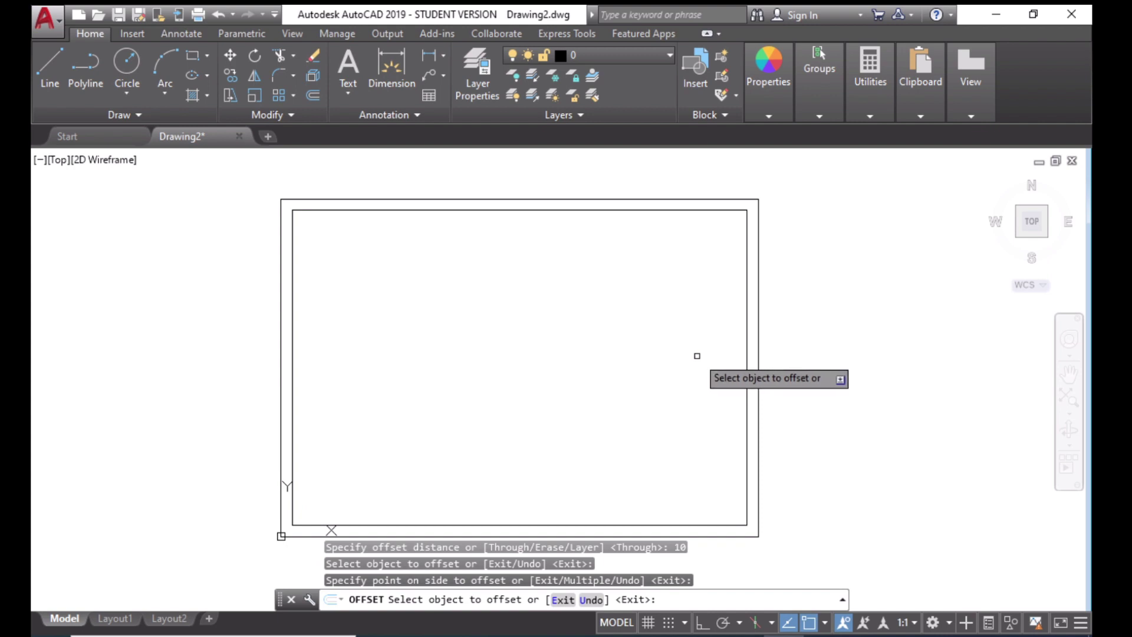
# Switch to the title block reference in Snip & Sketch and mark its lower-right corner with a small pen cross
pyautogui.scroll(2, 734, 500)
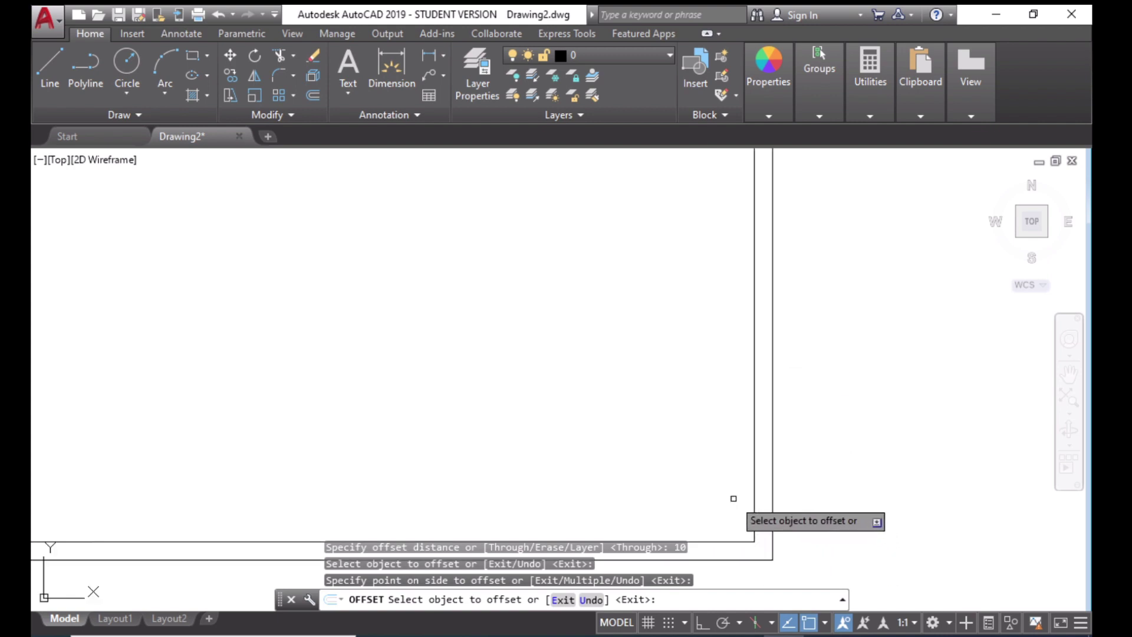
pyautogui.scroll(-2, 702, 498)
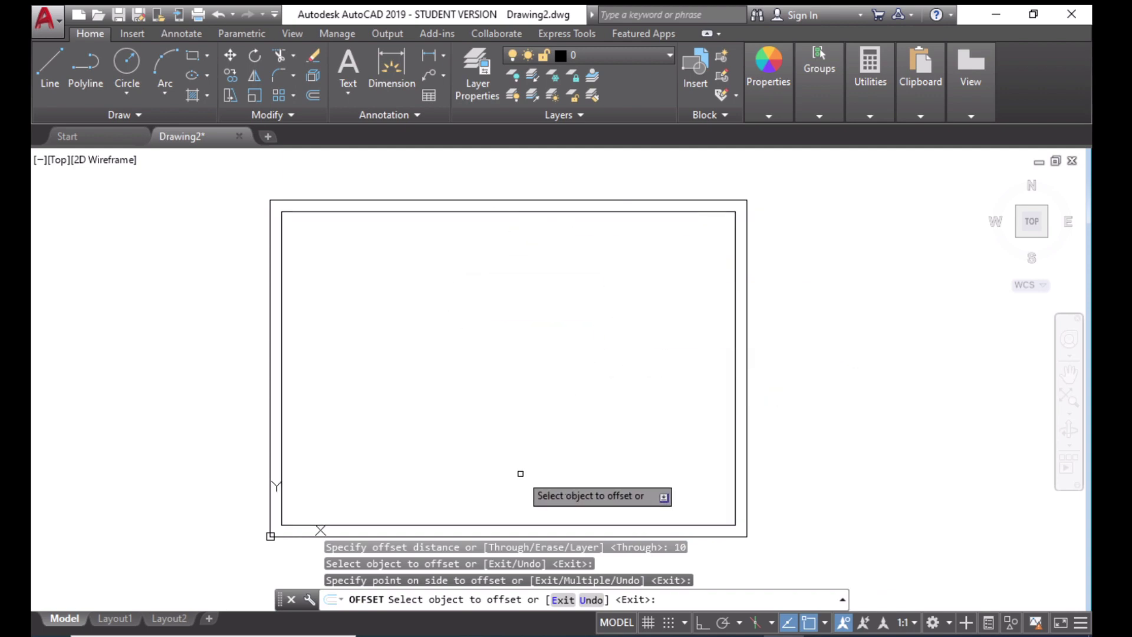
pyautogui.click(623, 635)
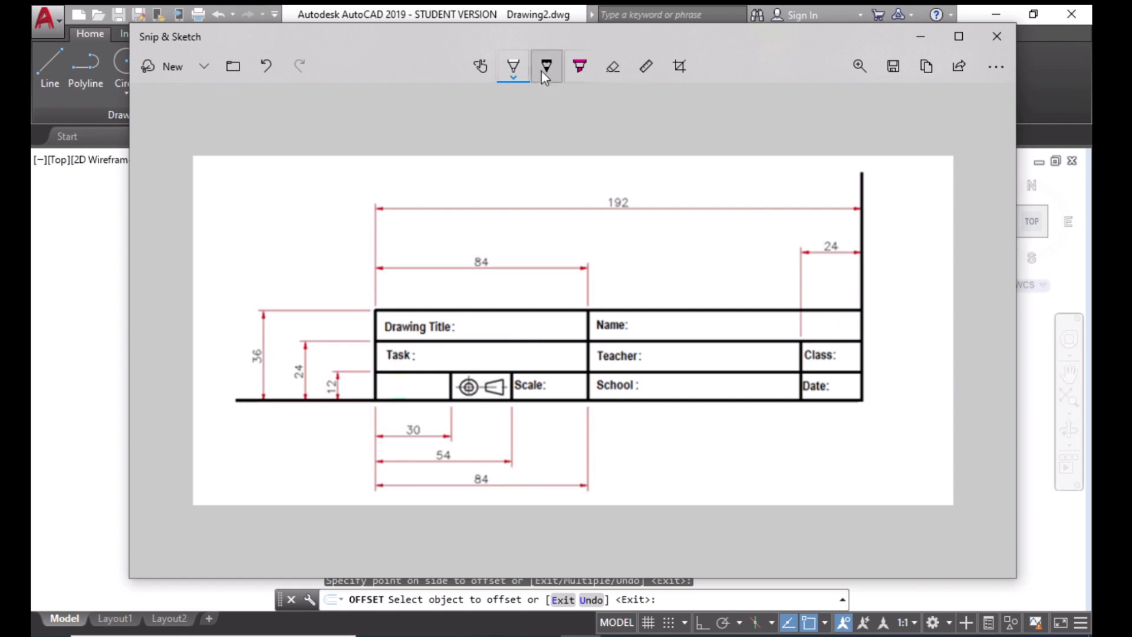
pyautogui.click(515, 69)
pyautogui.moveTo(864, 401); pyautogui.dragTo(885, 403)
pyautogui.moveTo(871, 397); pyautogui.dragTo(869, 409)
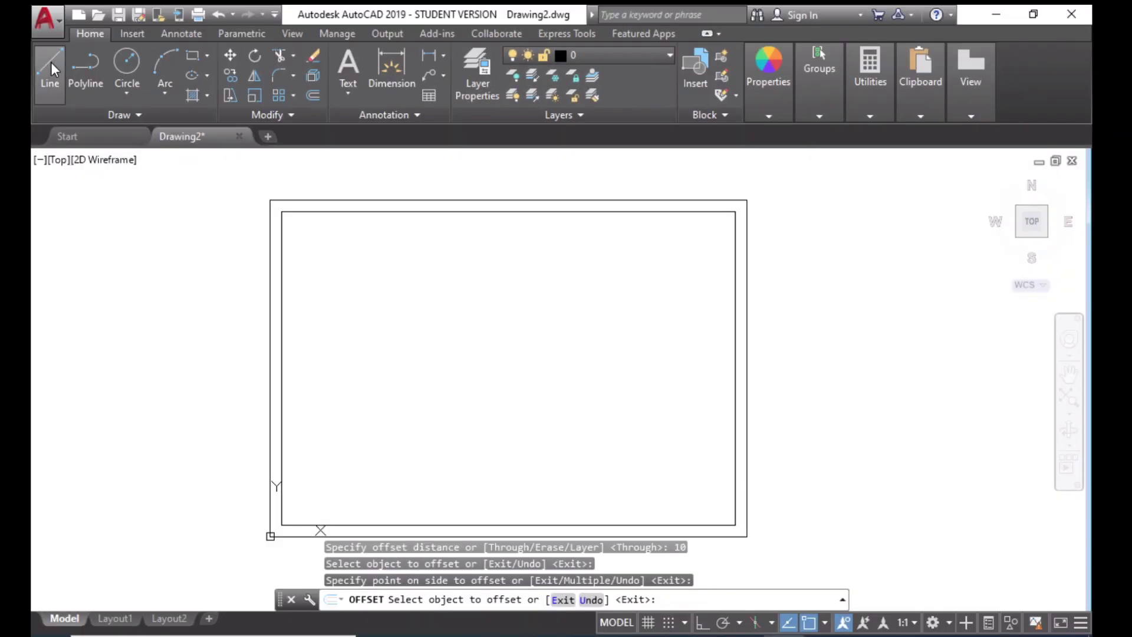
# Switch back to AutoCAD, start a line inside the inner border and turn on Ortho mode
pyautogui.click(51, 65)
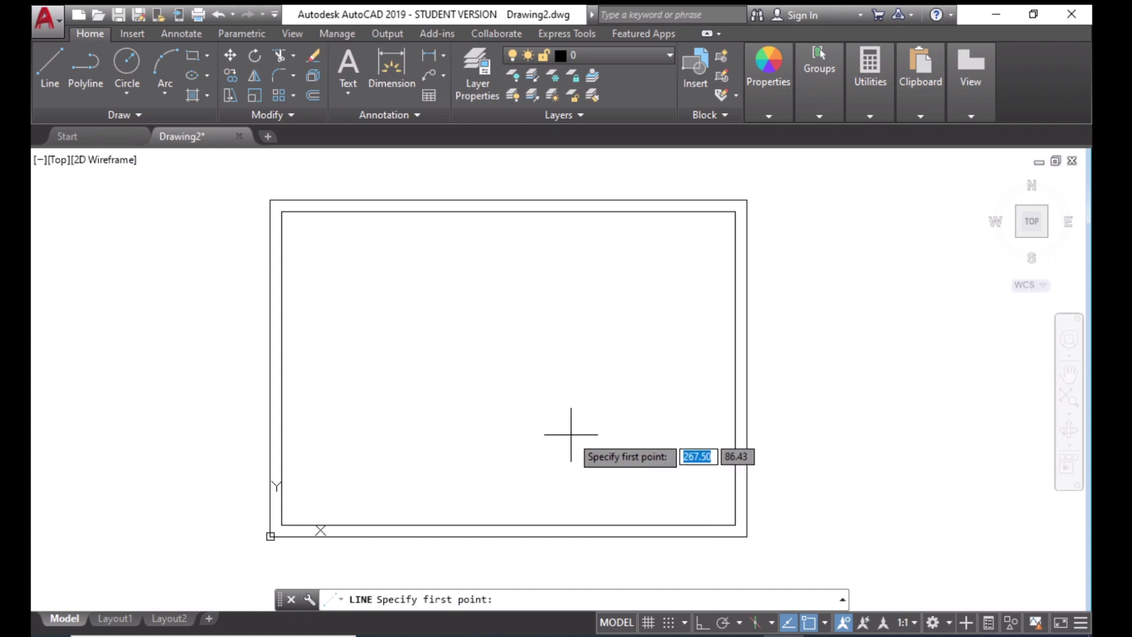
pyautogui.click(575, 454)
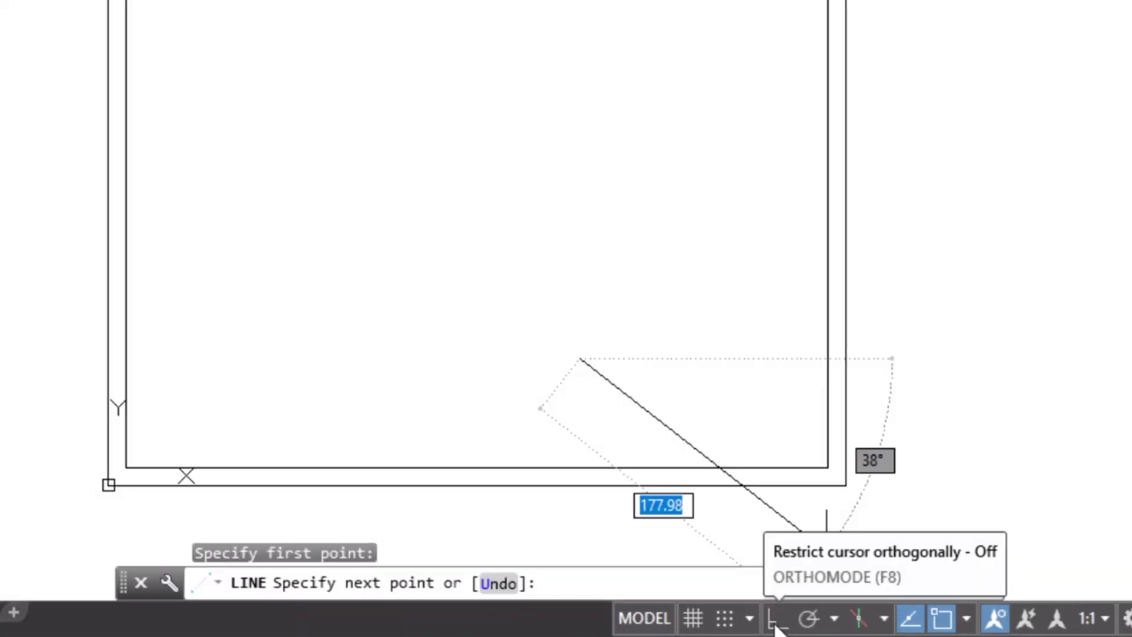
pyautogui.click(701, 624)
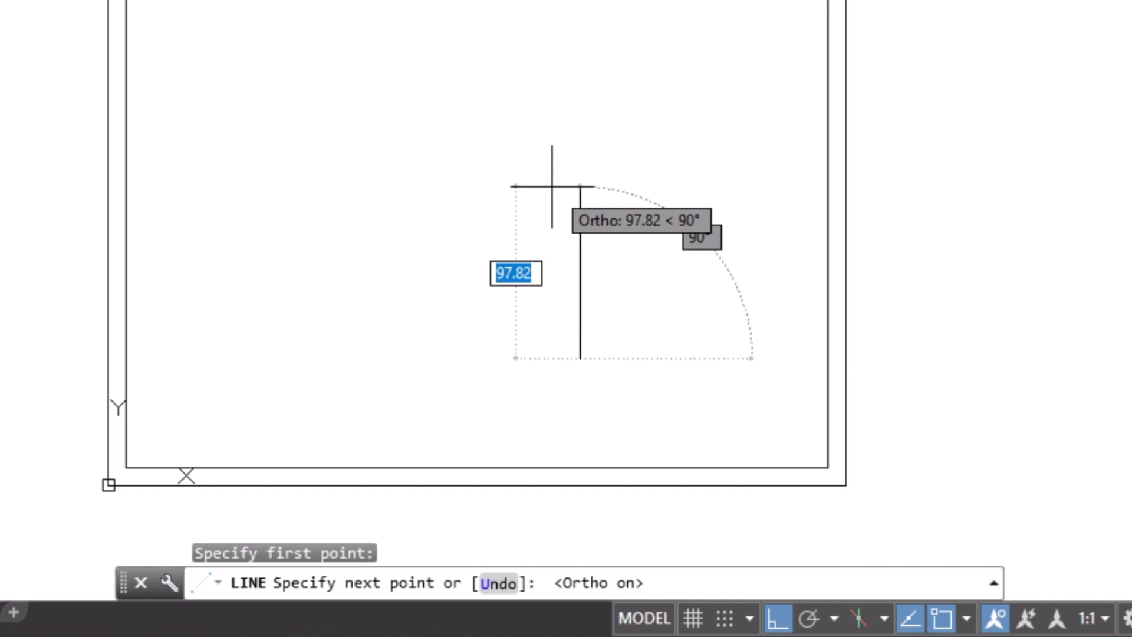
# Try out Ortho mode by drawing connected vertical and horizontal line segments inside the border, and undo them
pyautogui.click(552, 166)
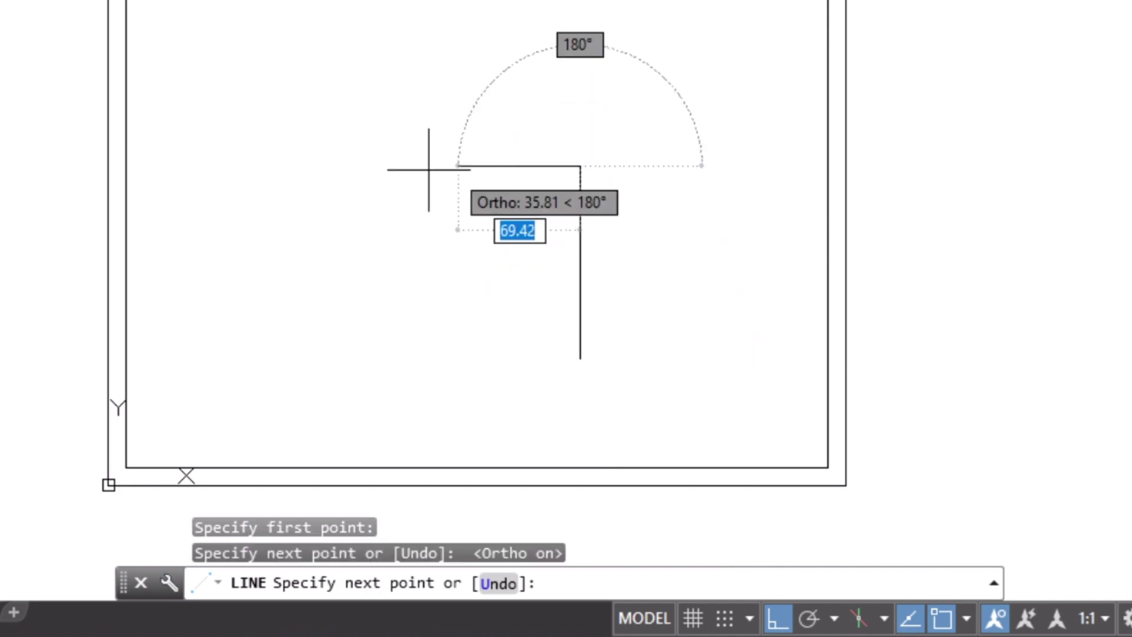
pyautogui.click(328, 171)
pyautogui.click(362, 381)
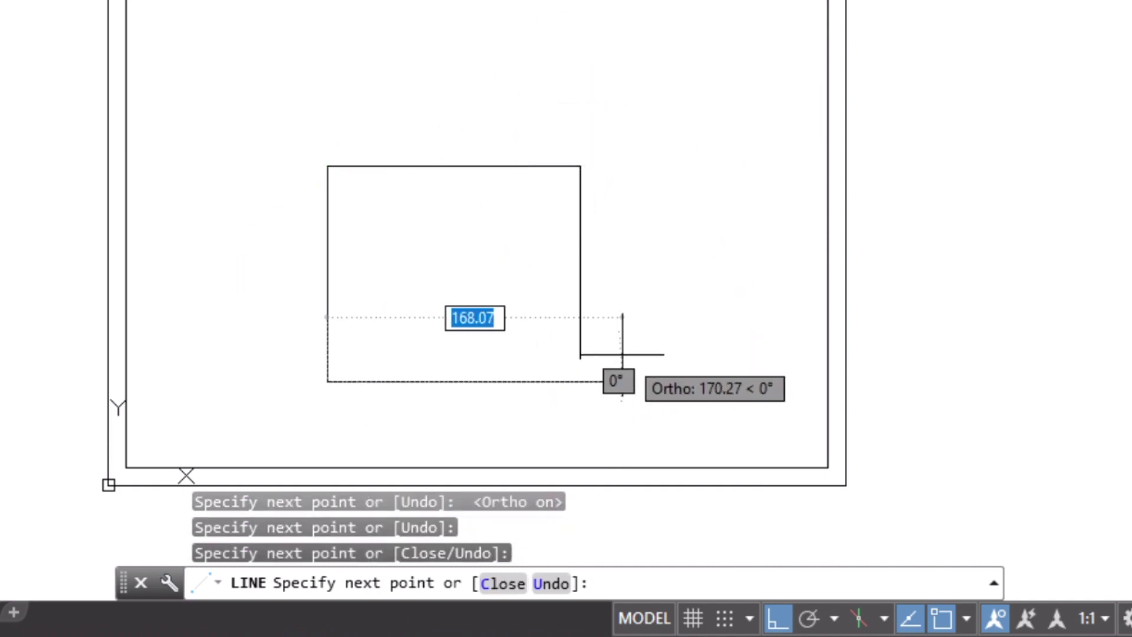
pyautogui.click(580, 382)
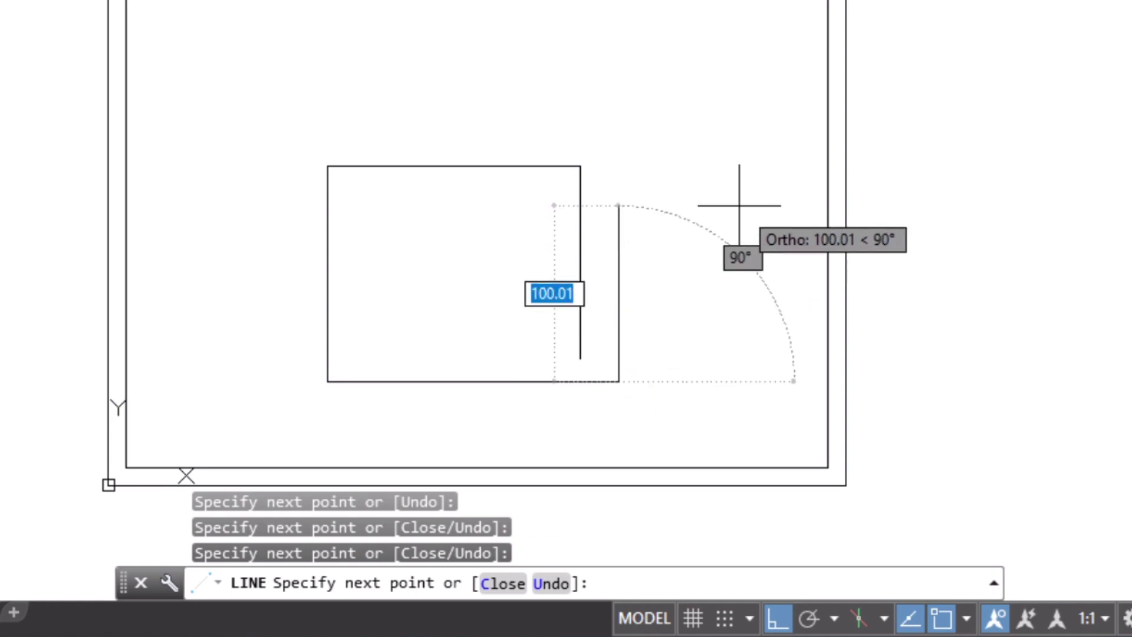
pyautogui.press('Escape')
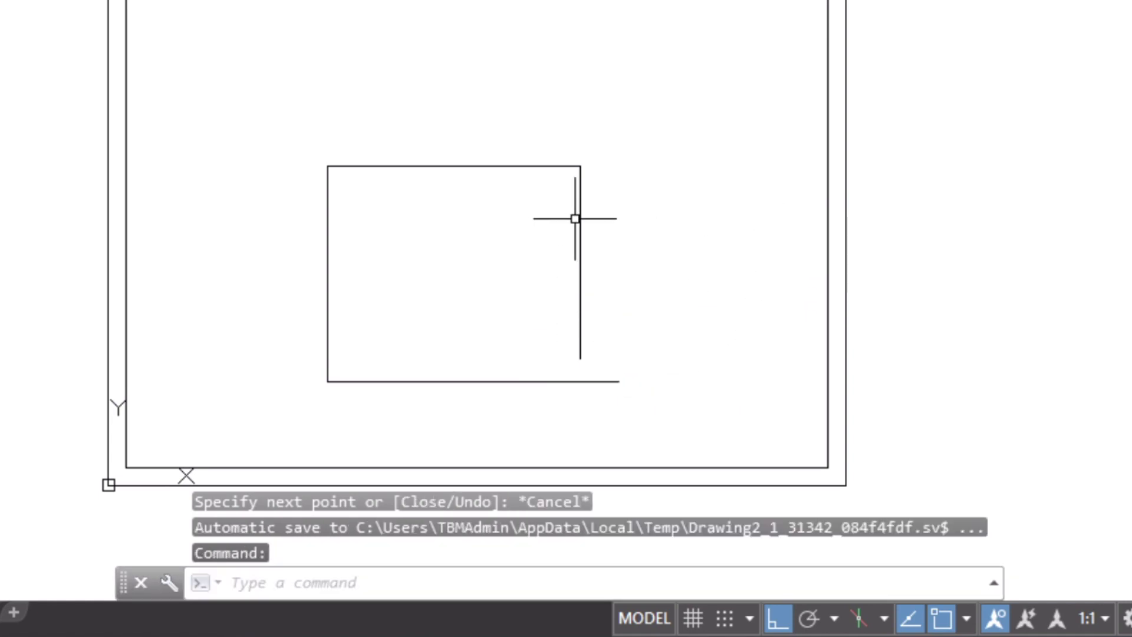
pyautogui.hotkey('ctrl', 'z')
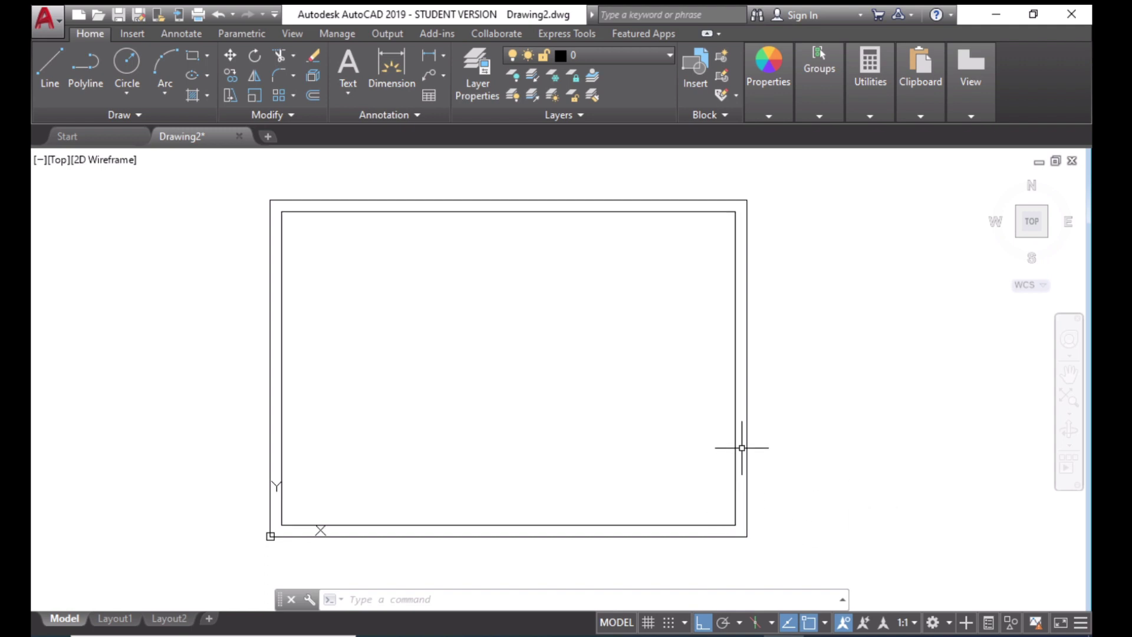
# Review the title block dimensions in the Snip & Sketch reference and return to the border's lower-right corner in AutoCAD
pyautogui.scroll(2, 828, 496)
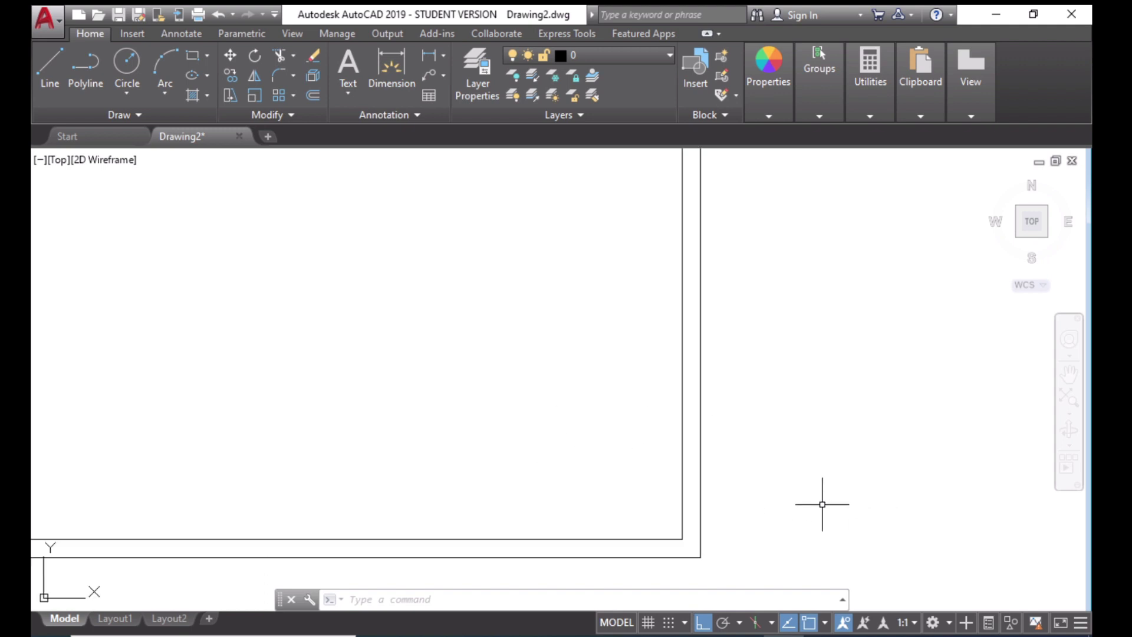
pyautogui.moveTo(771, 516); pyautogui.dragTo(835, 443, button='middle')
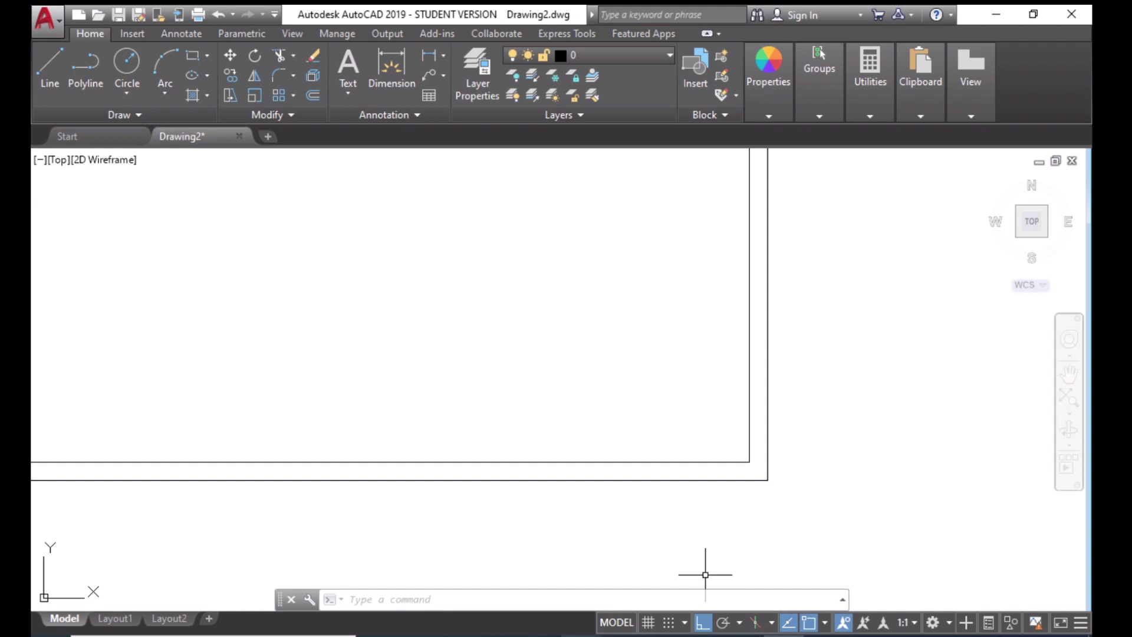
pyautogui.click(583, 635)
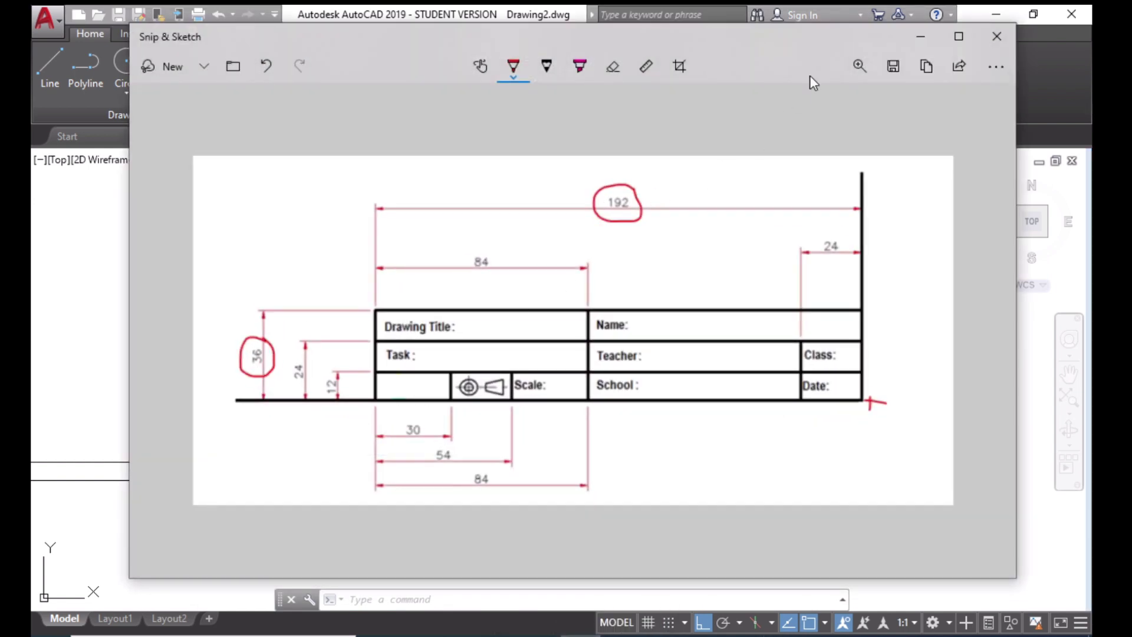
pyautogui.click(920, 36)
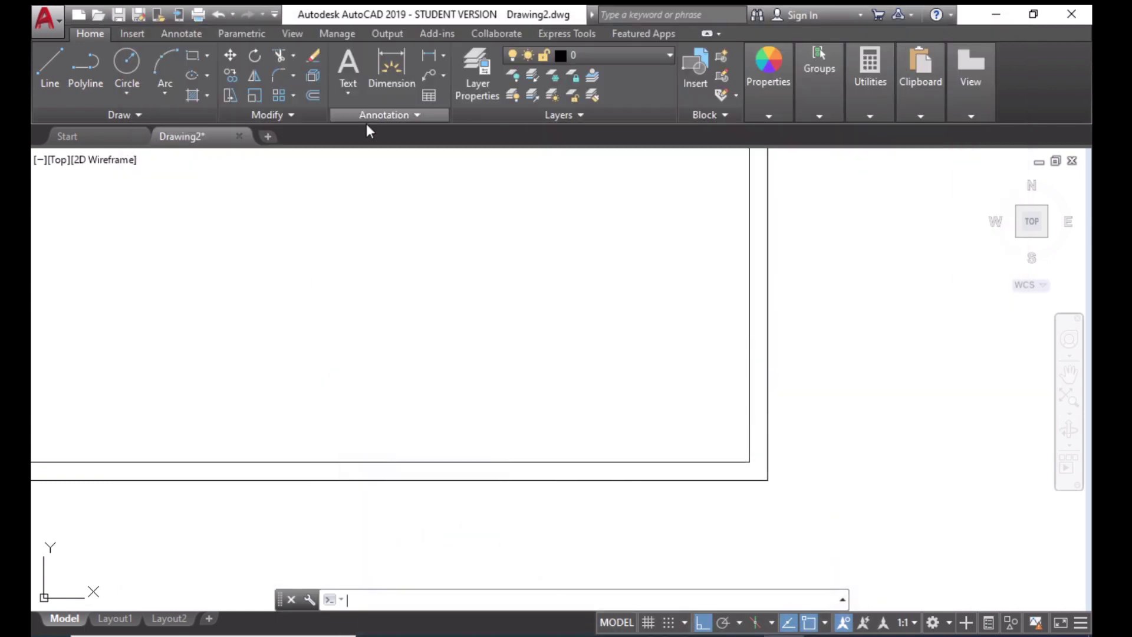
# With the Line command active at the inner border's lower-right corner, make sure all object snap modes from Endpoint to Parallel are enabled
pyautogui.click(51, 78)
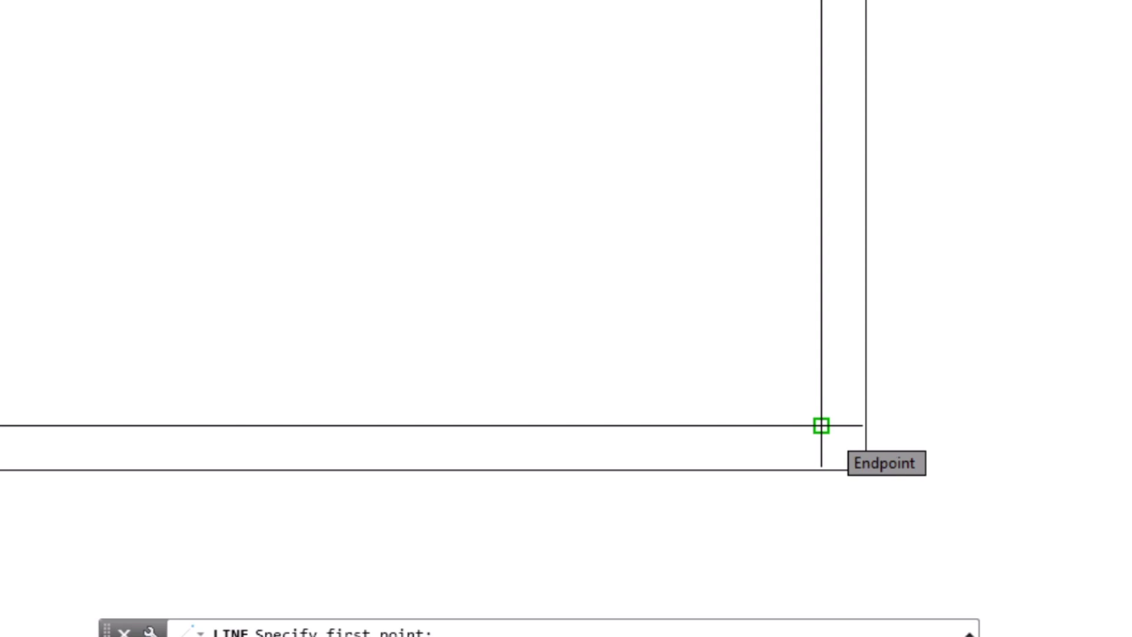
pyautogui.scroll(2, 821, 425)
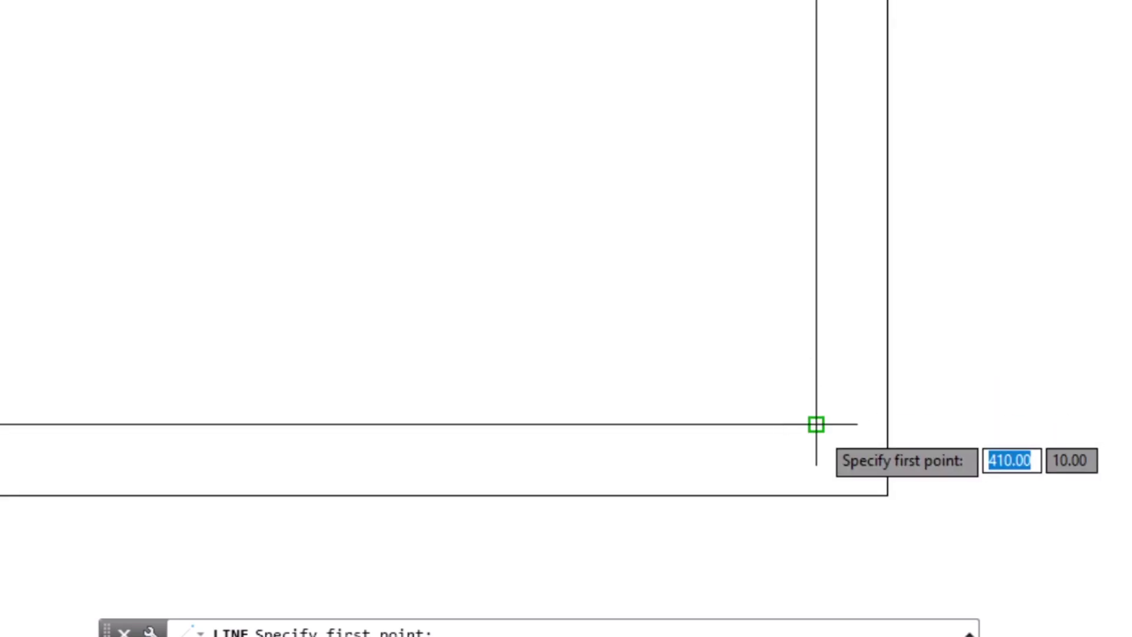
pyautogui.scroll(2, 816, 425)
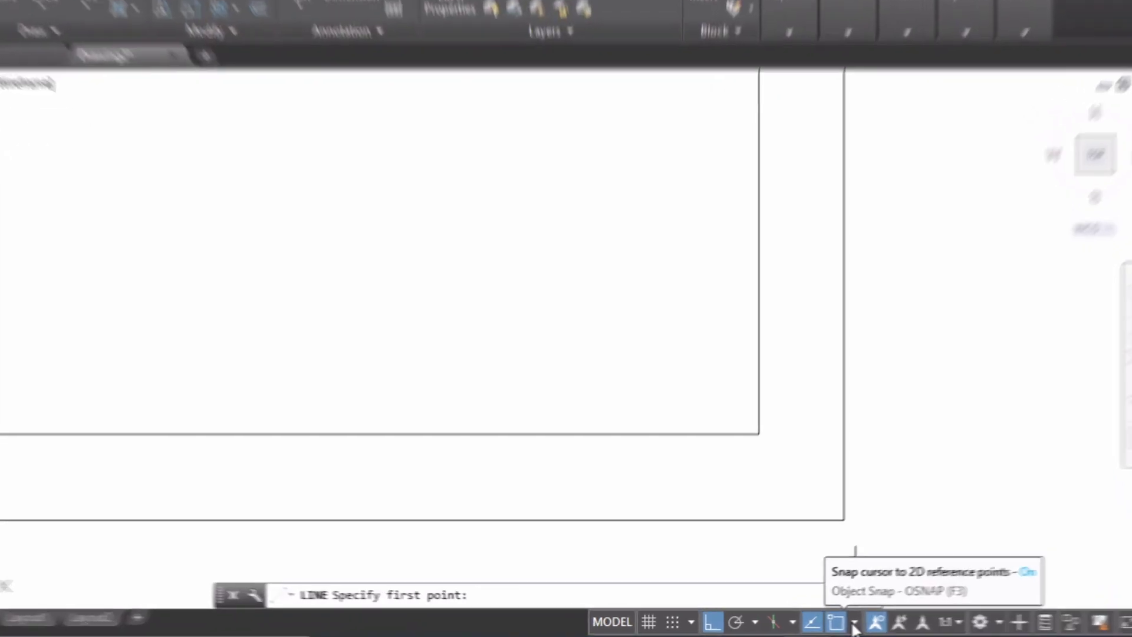
pyautogui.click(824, 623)
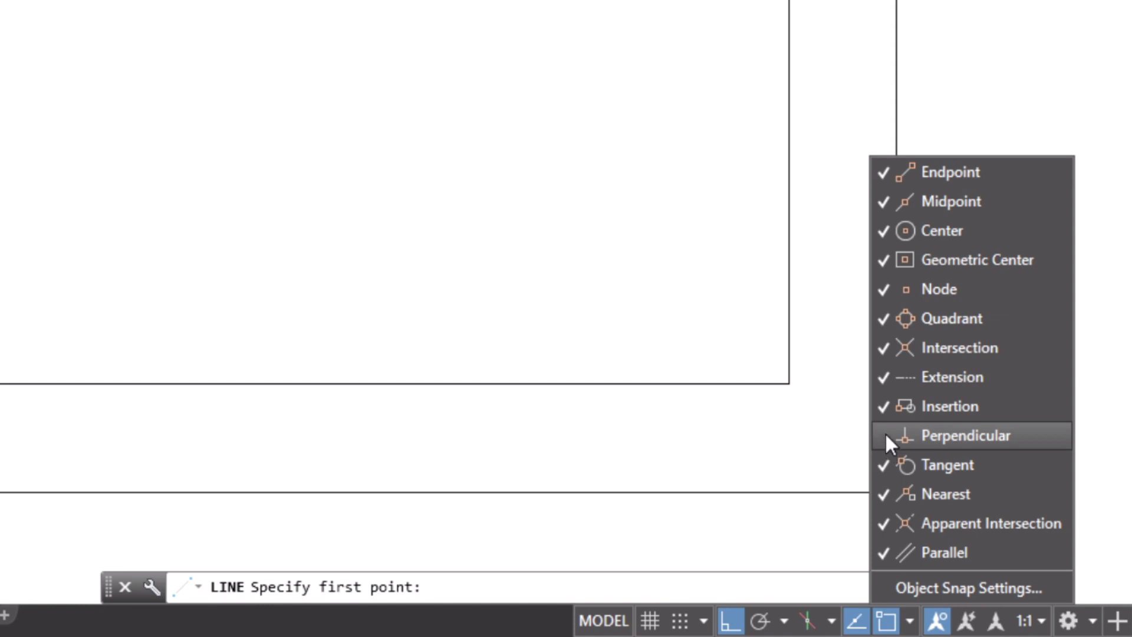
pyautogui.click(886, 400)
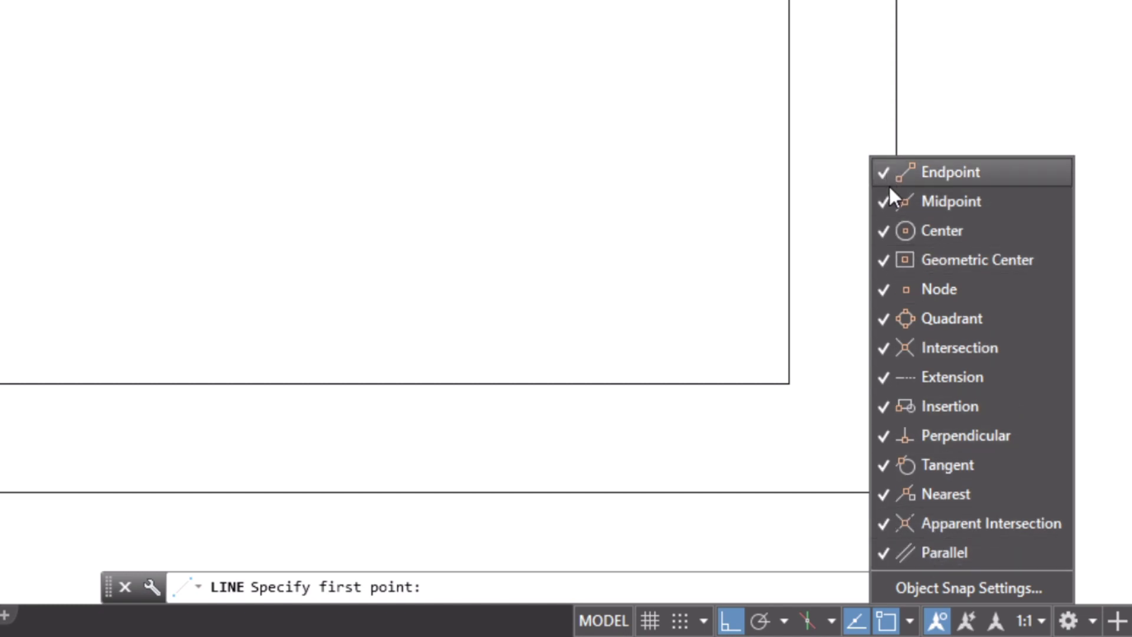
pyautogui.click(910, 622)
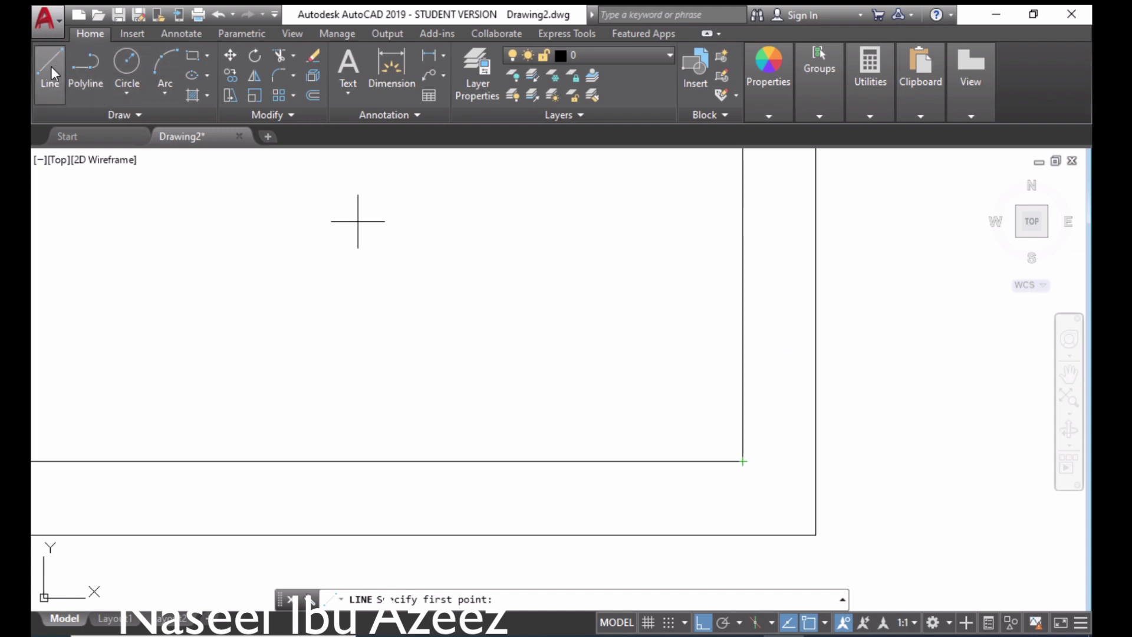
# Start a line at the inner border's lower-right corner and draw it 36 mm straight up, checking the height in the Snip & Sketch reference
pyautogui.click(51, 70)
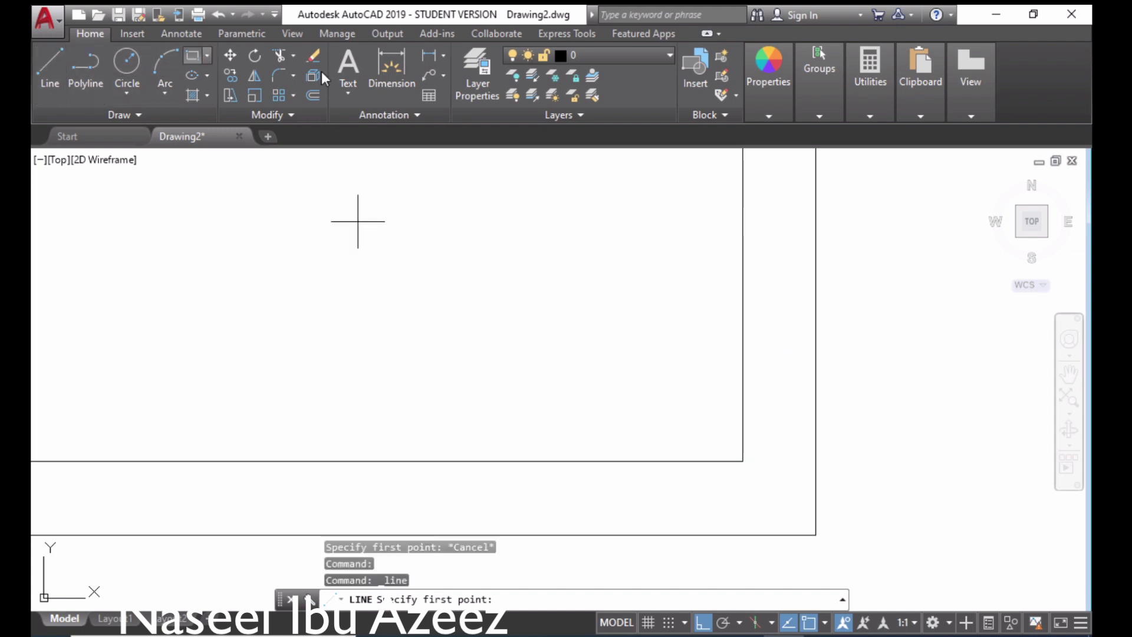
pyautogui.click(742, 460)
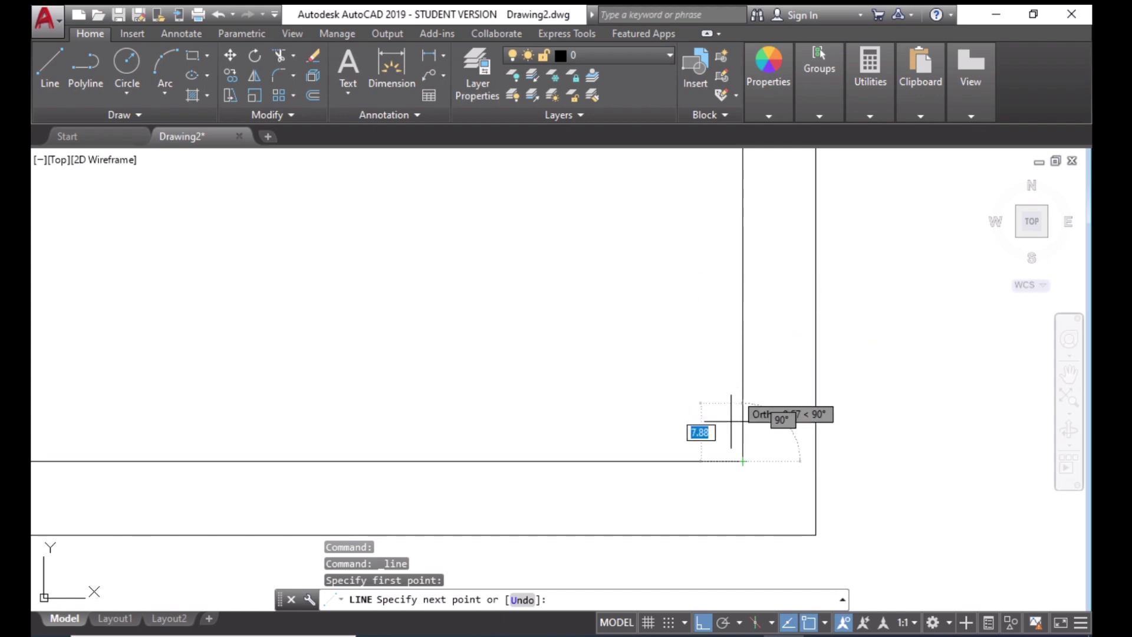
pyautogui.hotkey('alt', 'Tab')
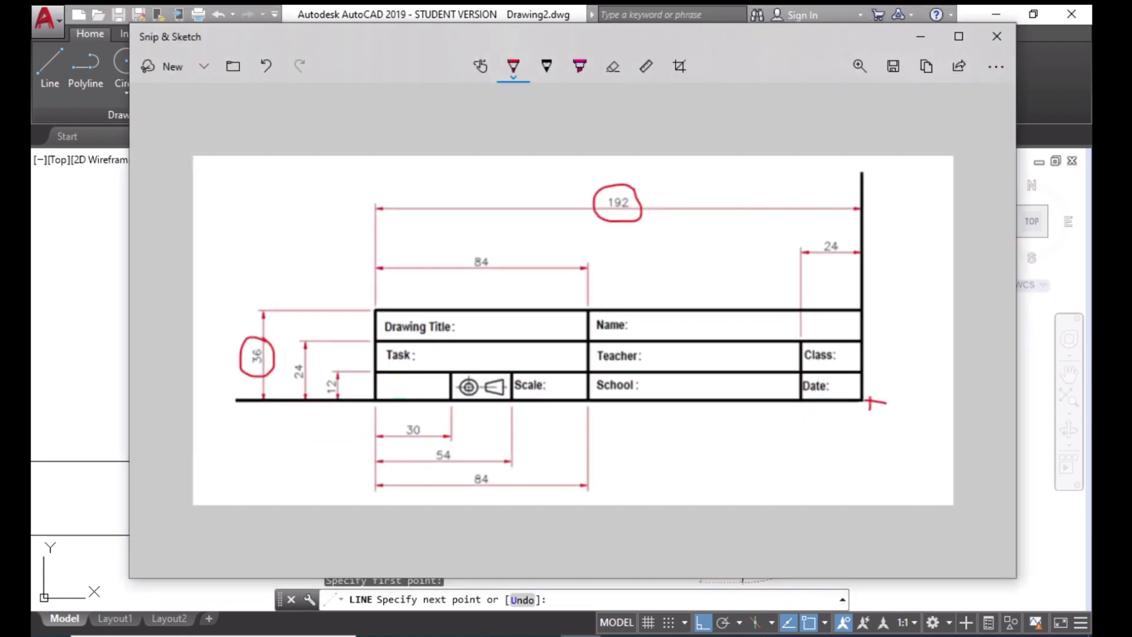
pyautogui.click(921, 37)
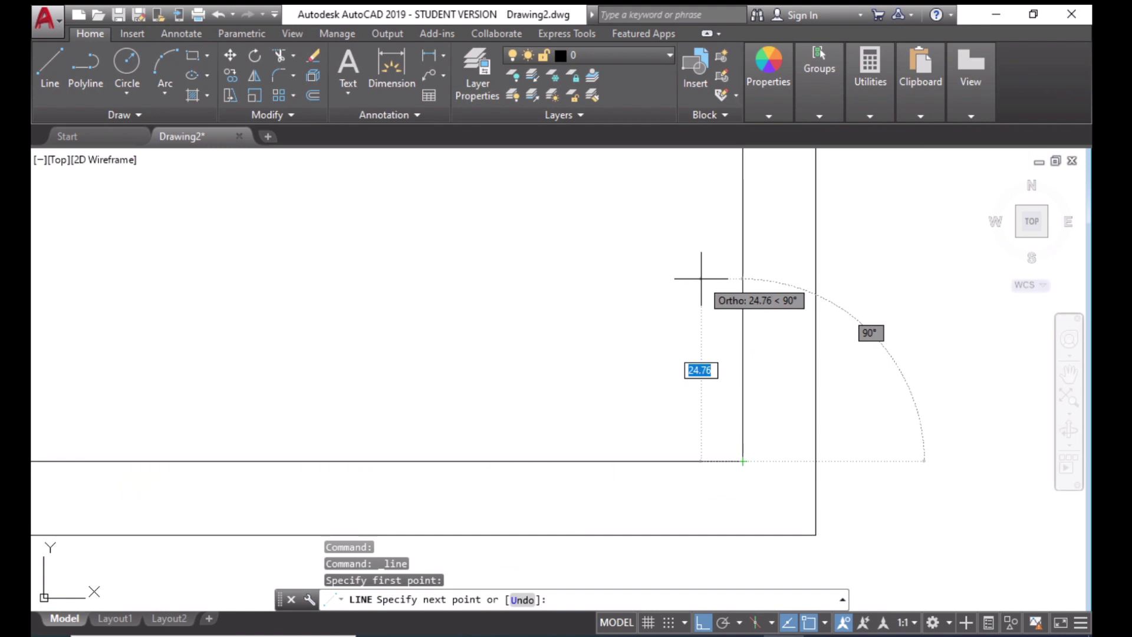
pyautogui.write('36')
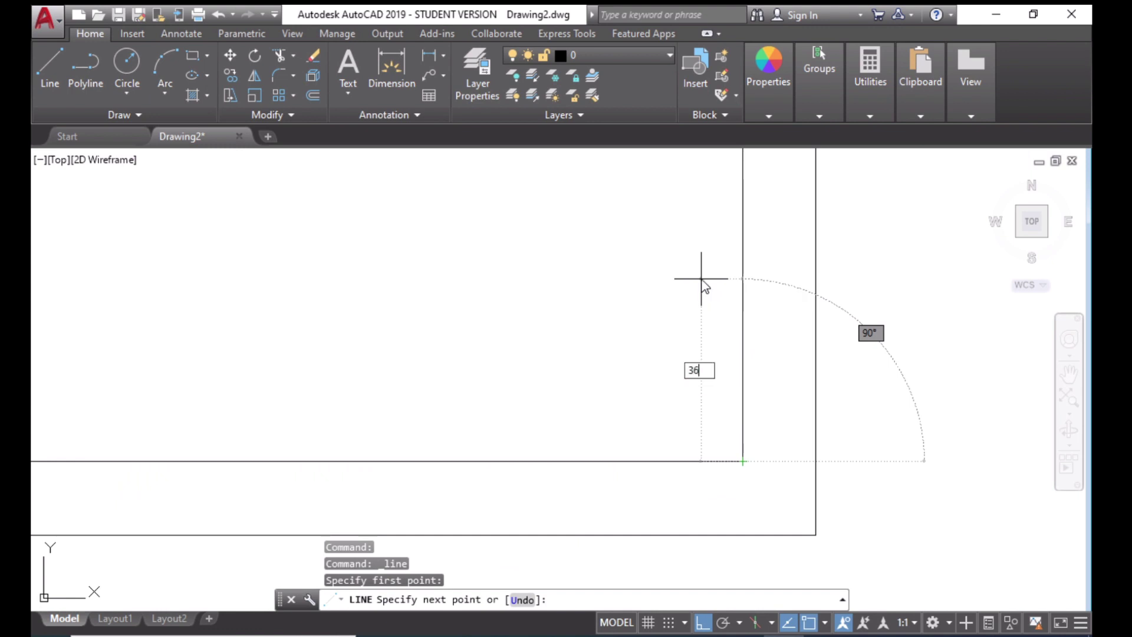
pyautogui.press('Return')
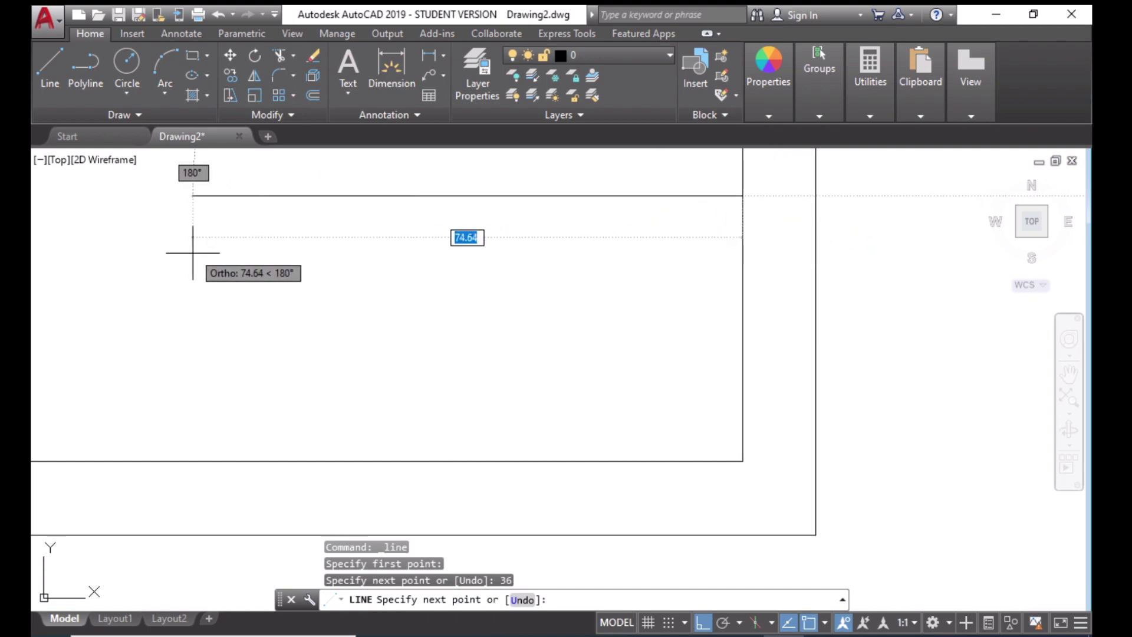
# Check the title block width in the Snip & Sketch reference and continue the line 192 mm horizontally to the left
pyautogui.click(572, 634)
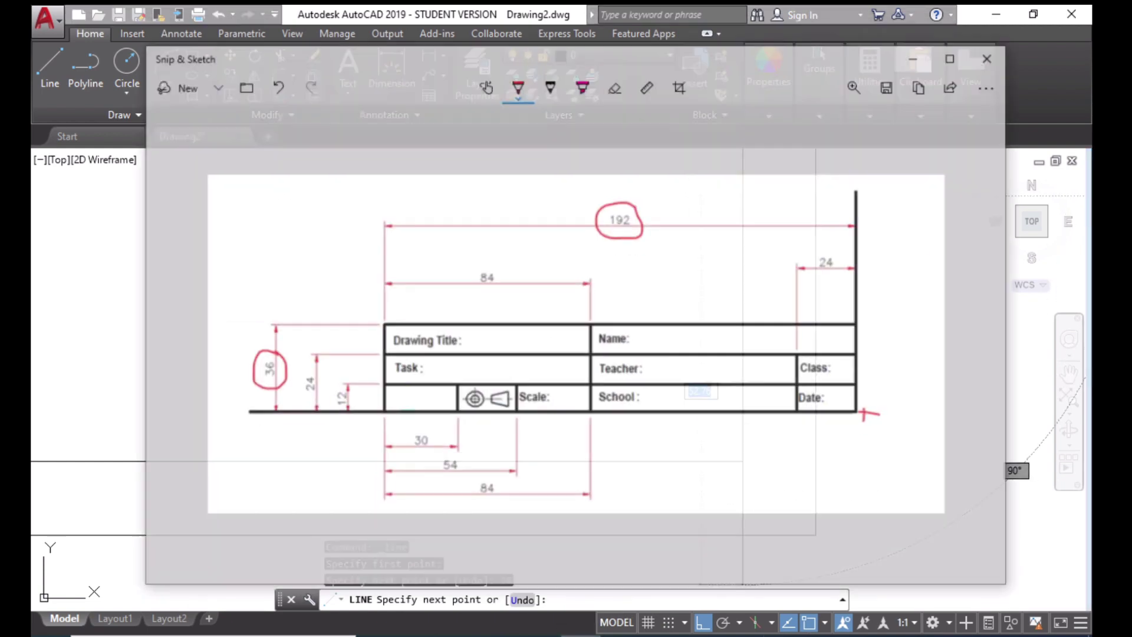
pyautogui.click(572, 634)
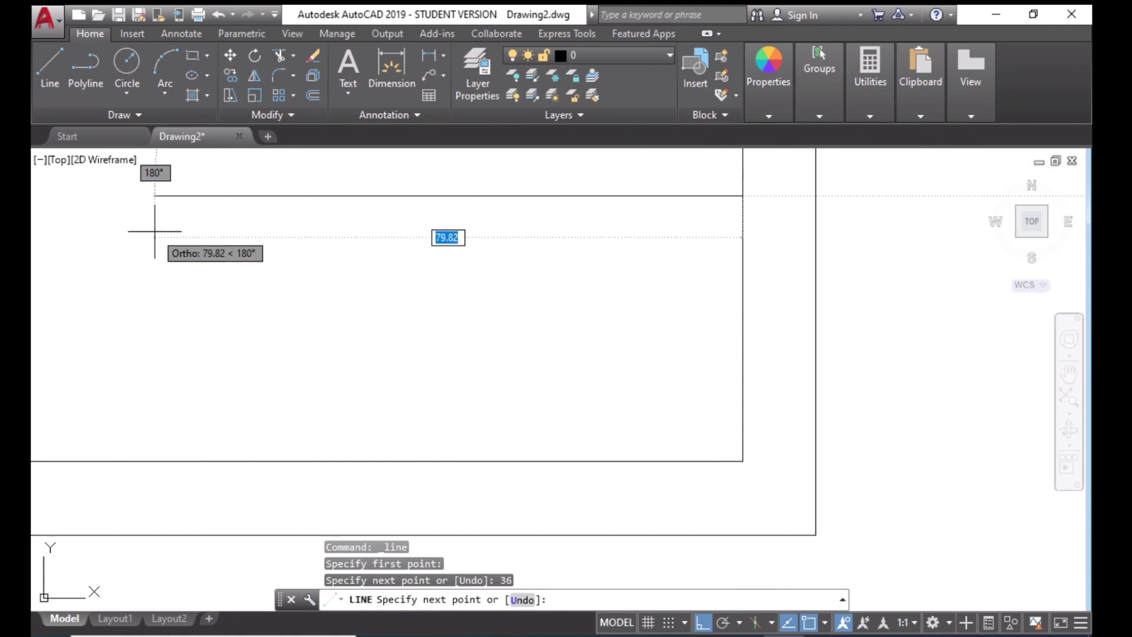
pyautogui.write('192')
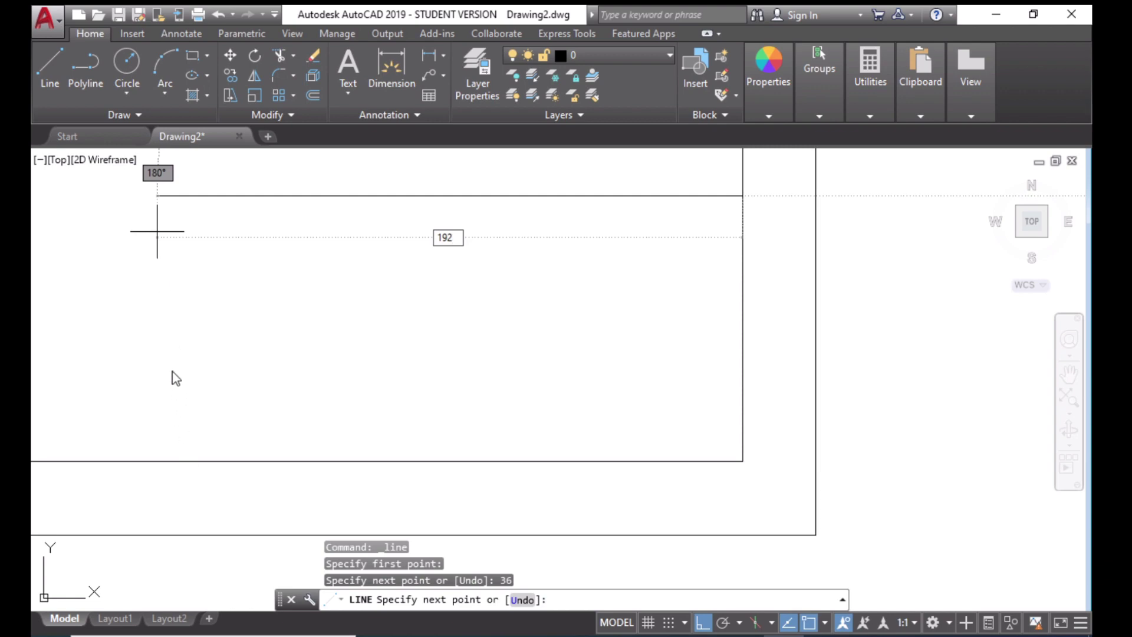
pyautogui.press('Return')
# Close off the title block outline with a 36 mm segment straight down to the inner border and end the line
pyautogui.scroll(-2, 303, 295)
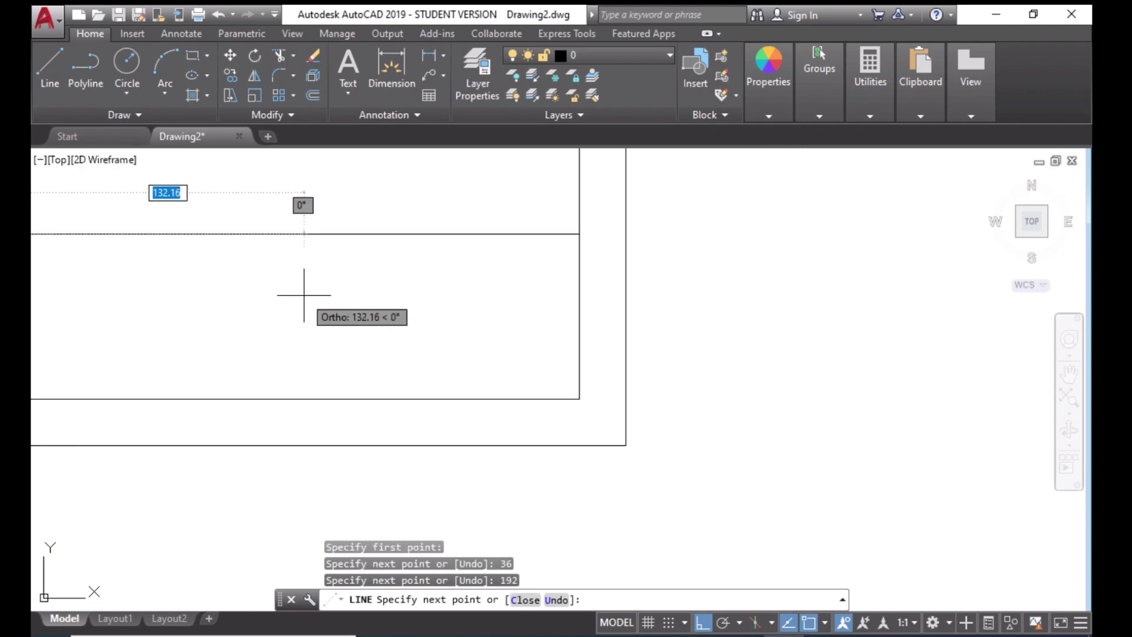
pyautogui.scroll(-1, 297, 292)
pyautogui.moveTo(277, 291)
pyautogui.mouseDown(button='middle')
pyautogui.moveTo(498, 286)
pyautogui.moveTo(601, 311)
pyautogui.mouseUp(button='middle')
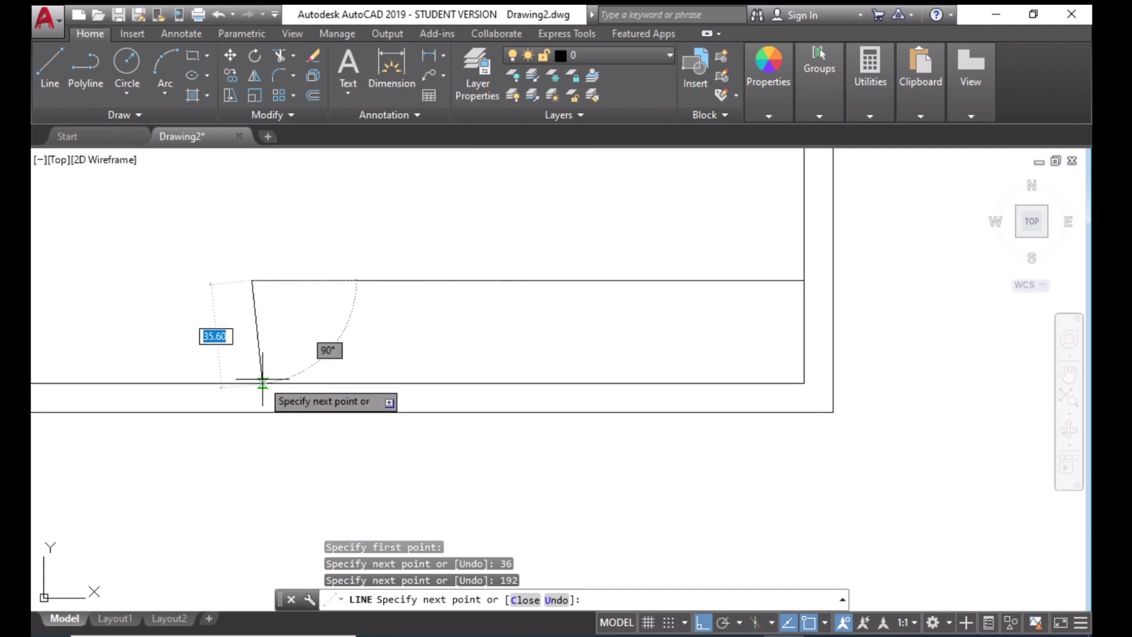
pyautogui.write('3')
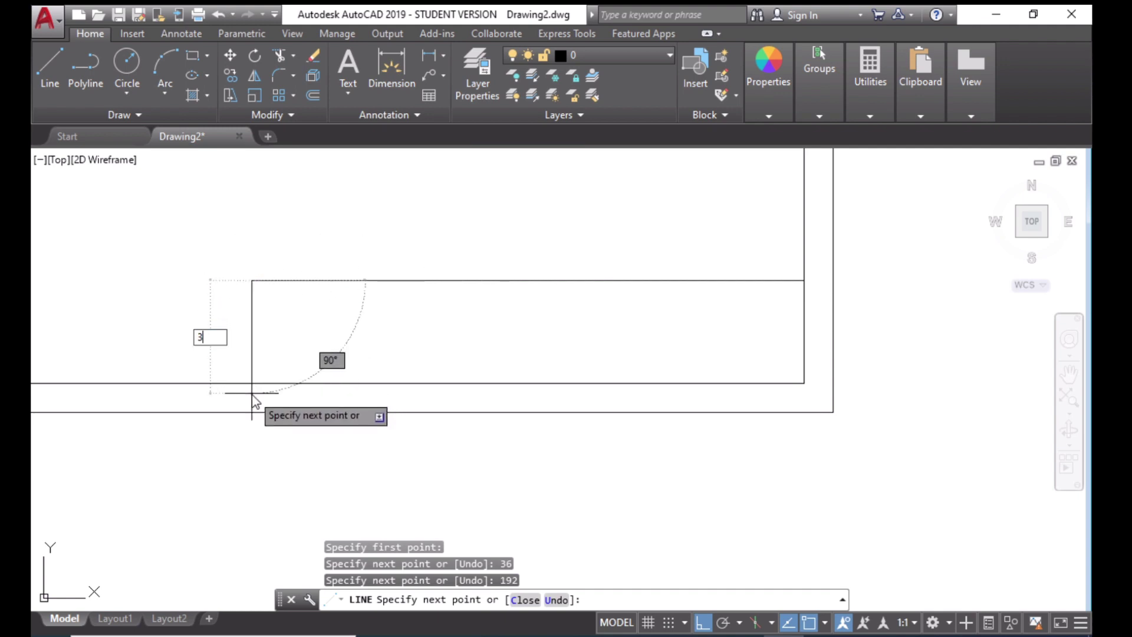
pyautogui.write('6')
pyautogui.press('Return')
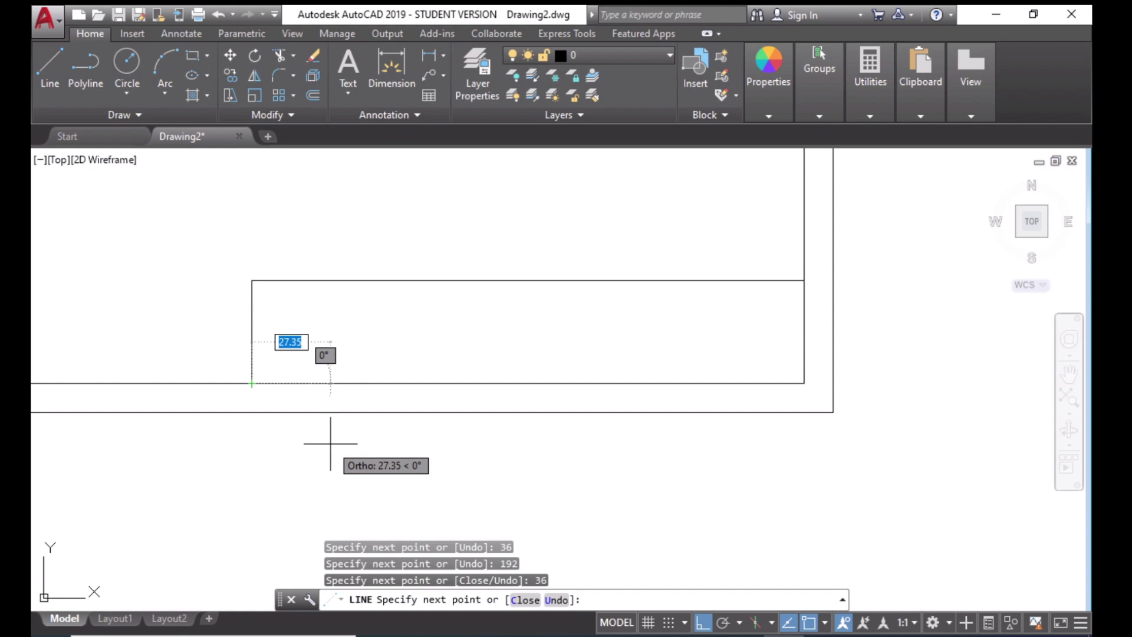
pyautogui.press('Escape')
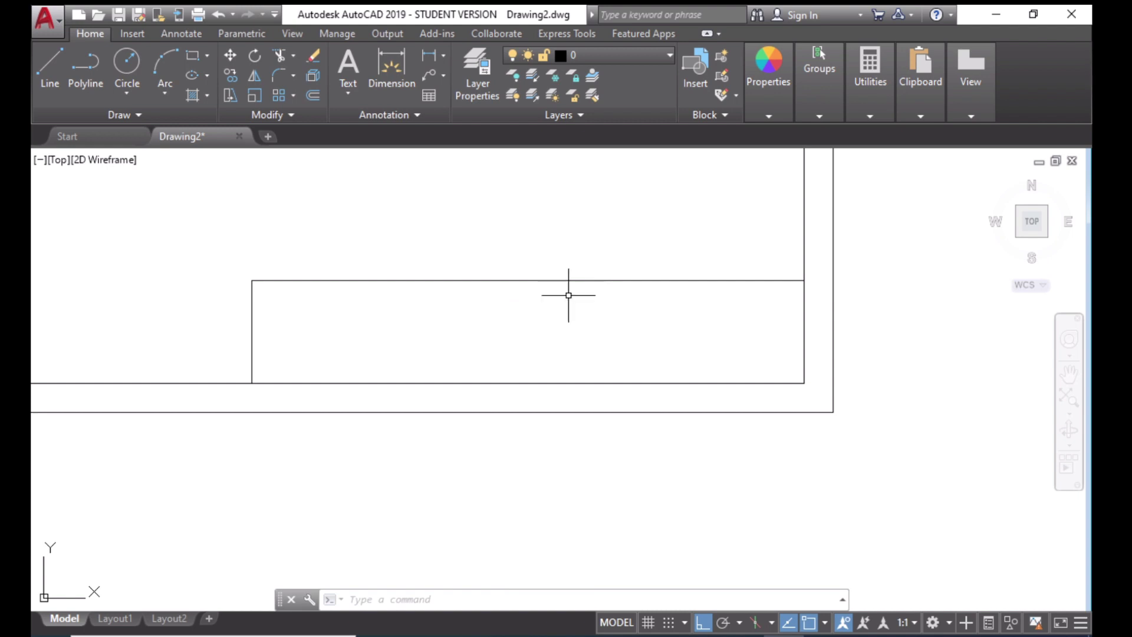
# Consult the title block reference for the row height and offset the title block's top edge 12 mm downward
pyautogui.click(581, 635)
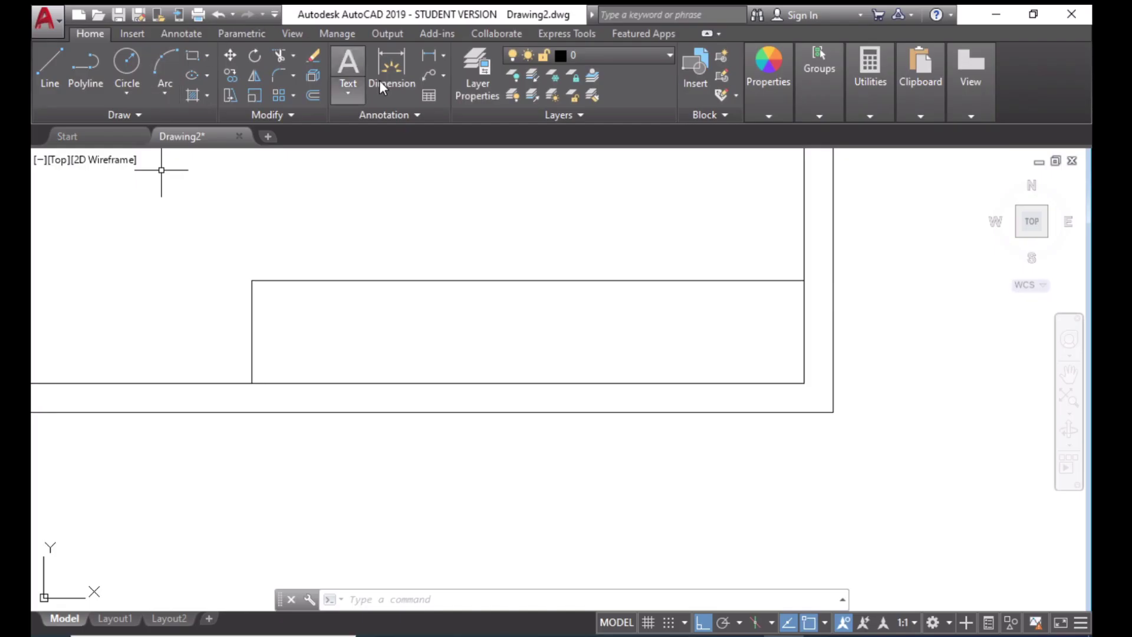
pyautogui.click(313, 94)
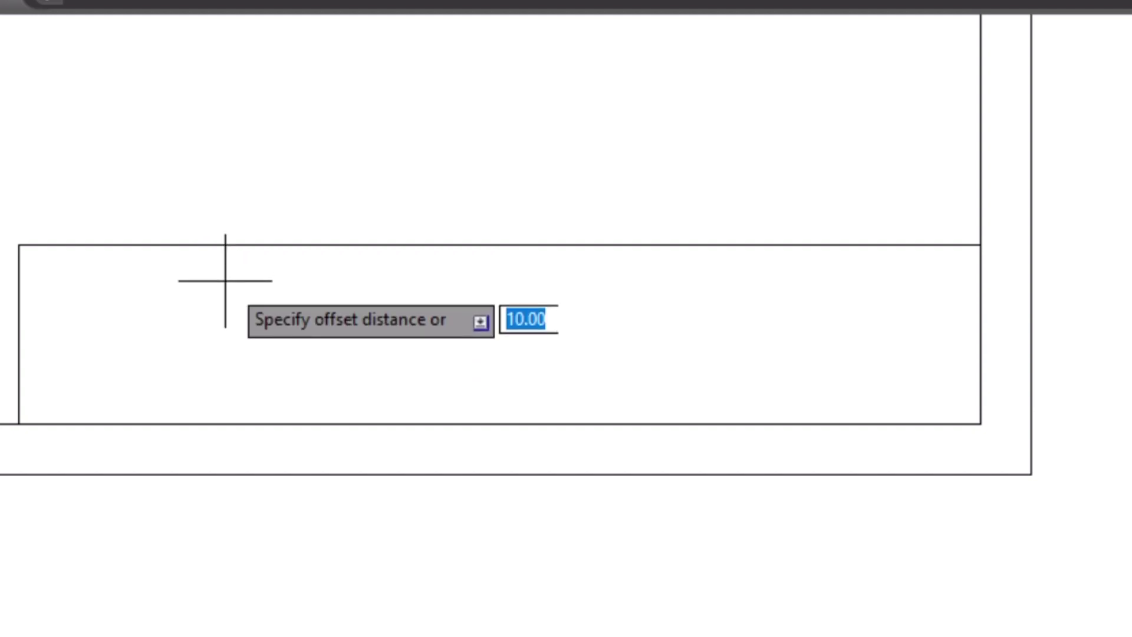
pyautogui.write('12')
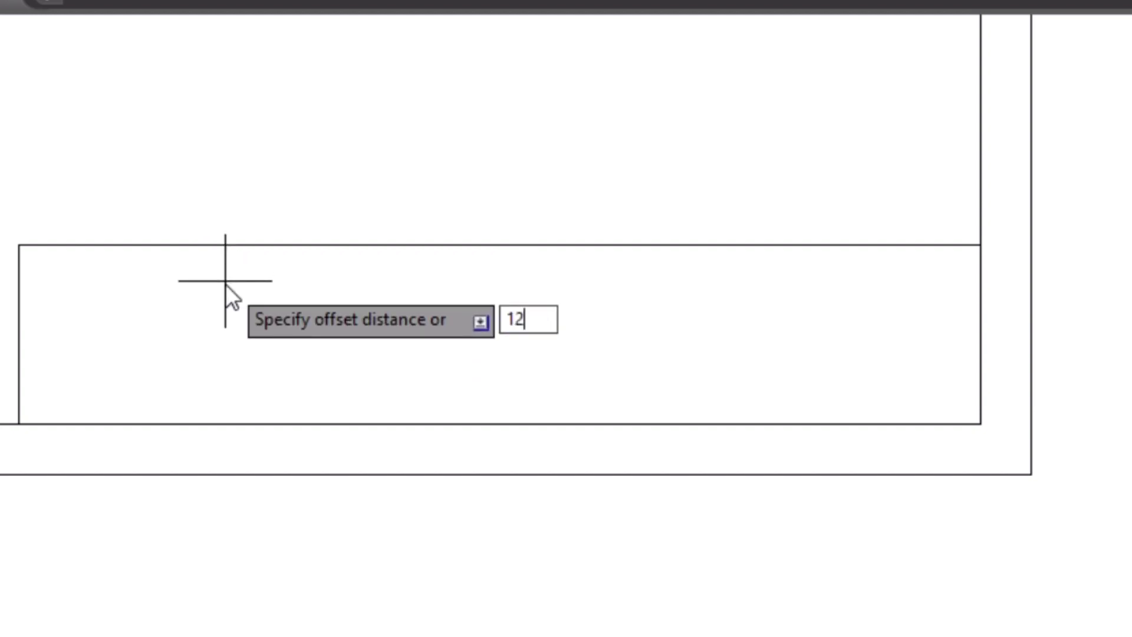
pyautogui.press('Return')
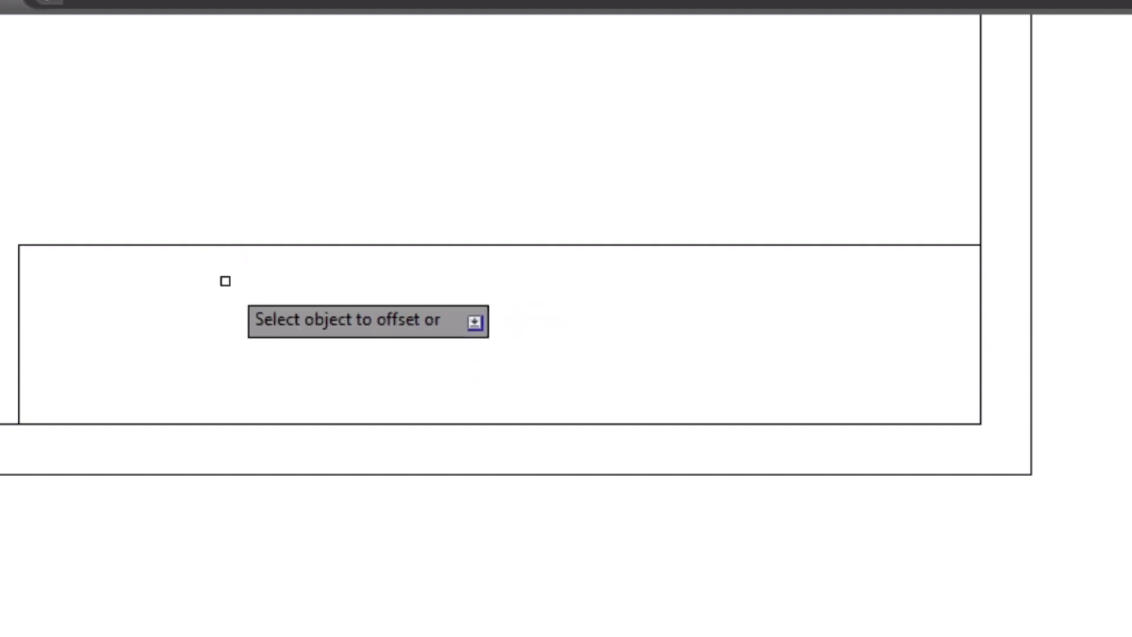
pyautogui.click(229, 244)
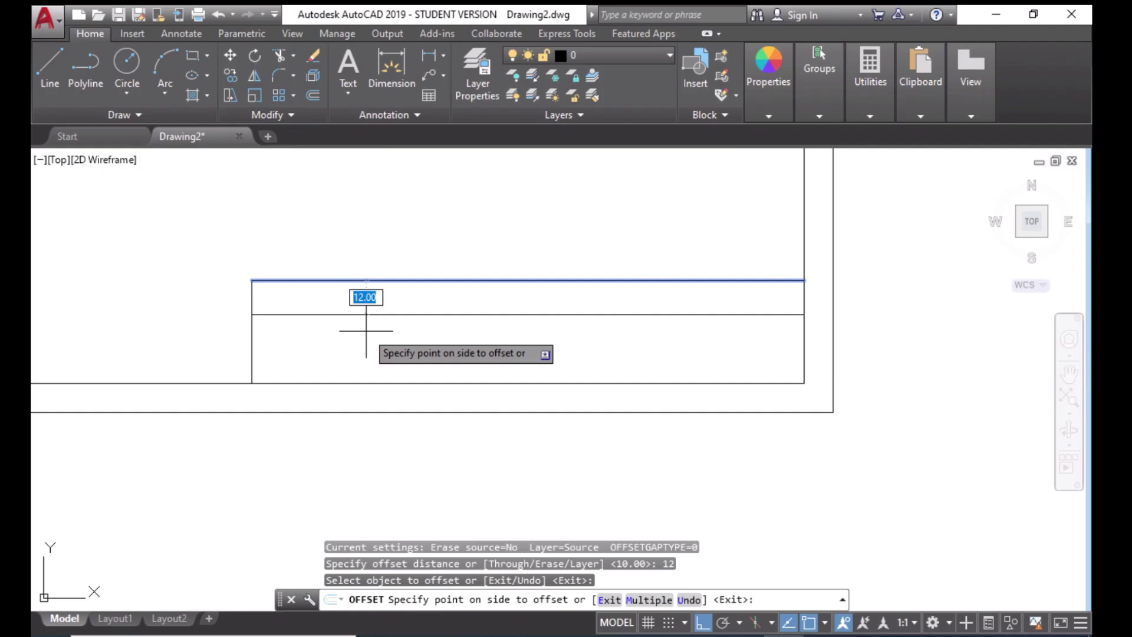
pyautogui.click(490, 310)
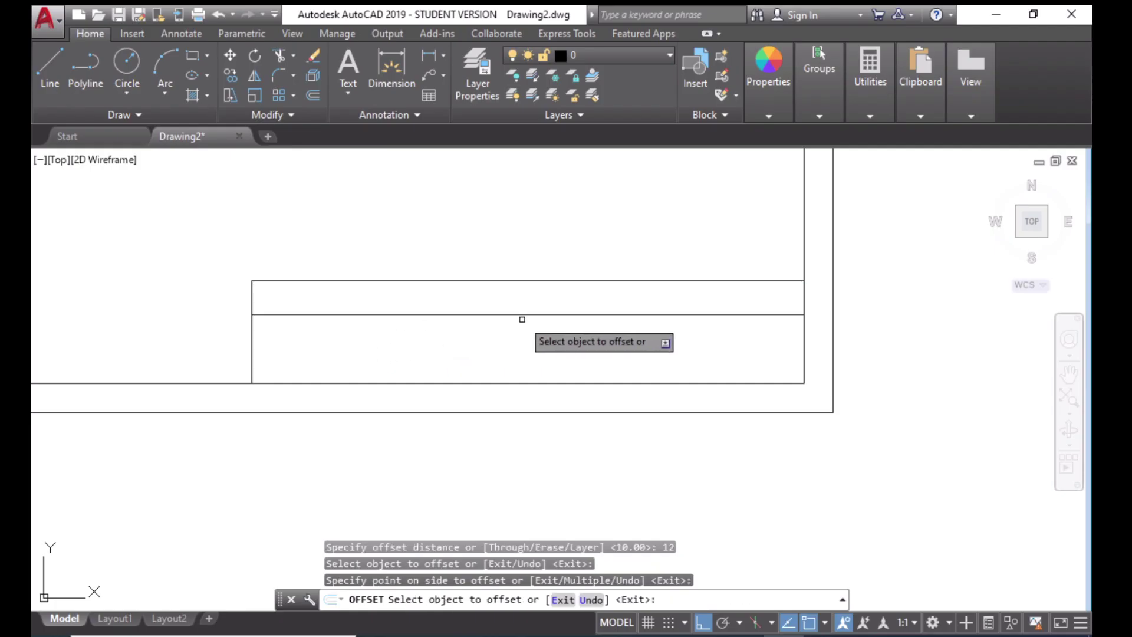
# Offset the upper row divider another 12 mm downward to split the title block into three rows
pyautogui.click(314, 96)
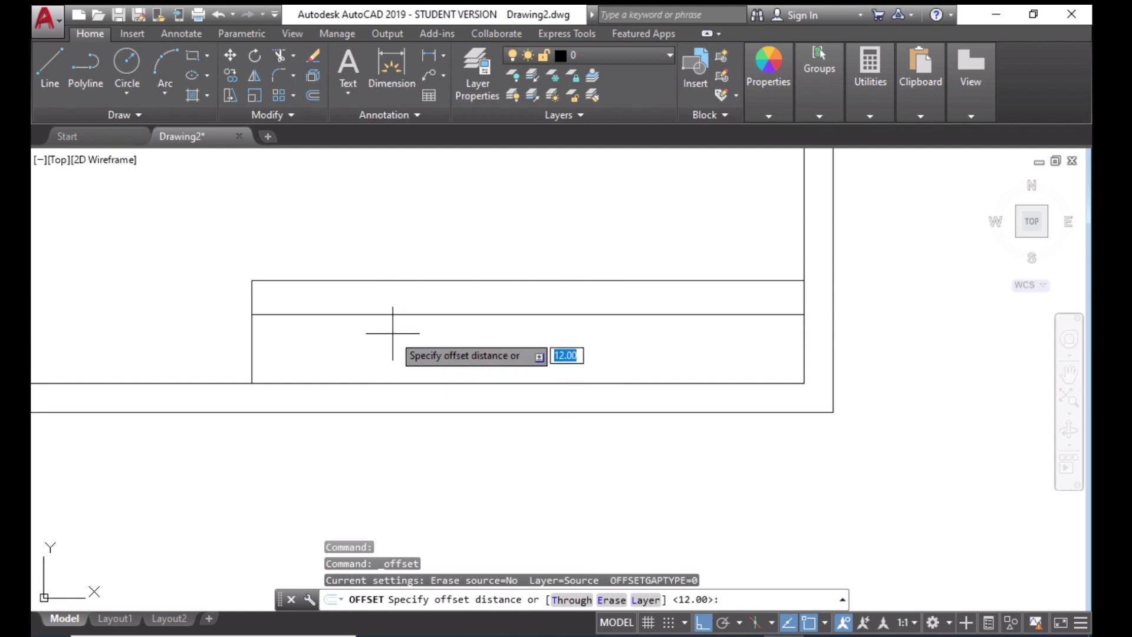
pyautogui.press('Return')
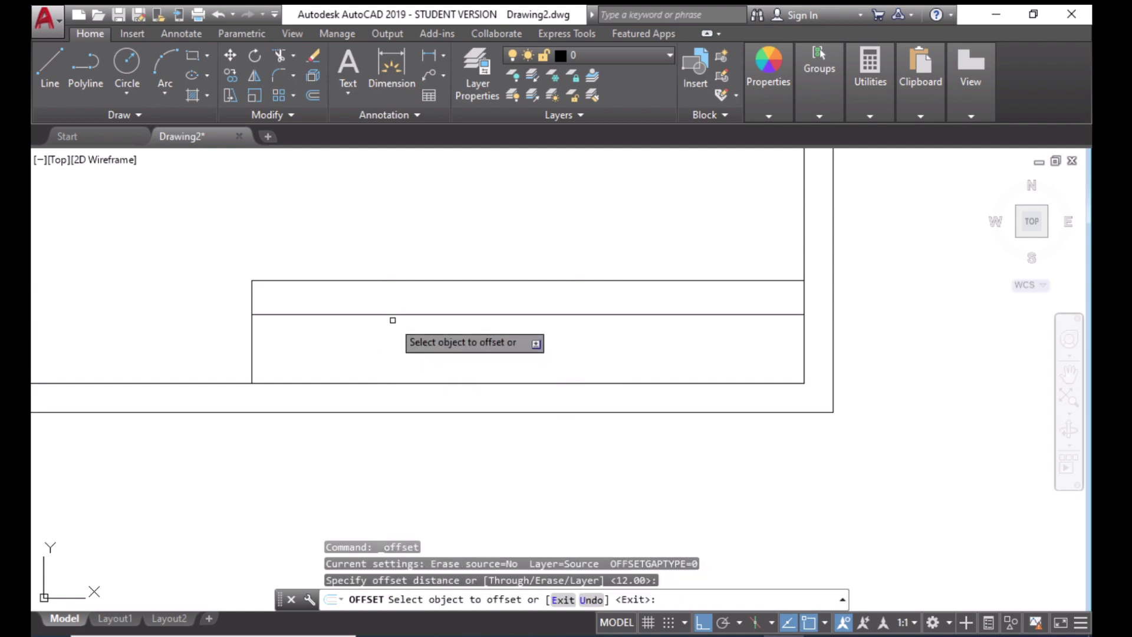
pyautogui.click(390, 314)
pyautogui.click(391, 352)
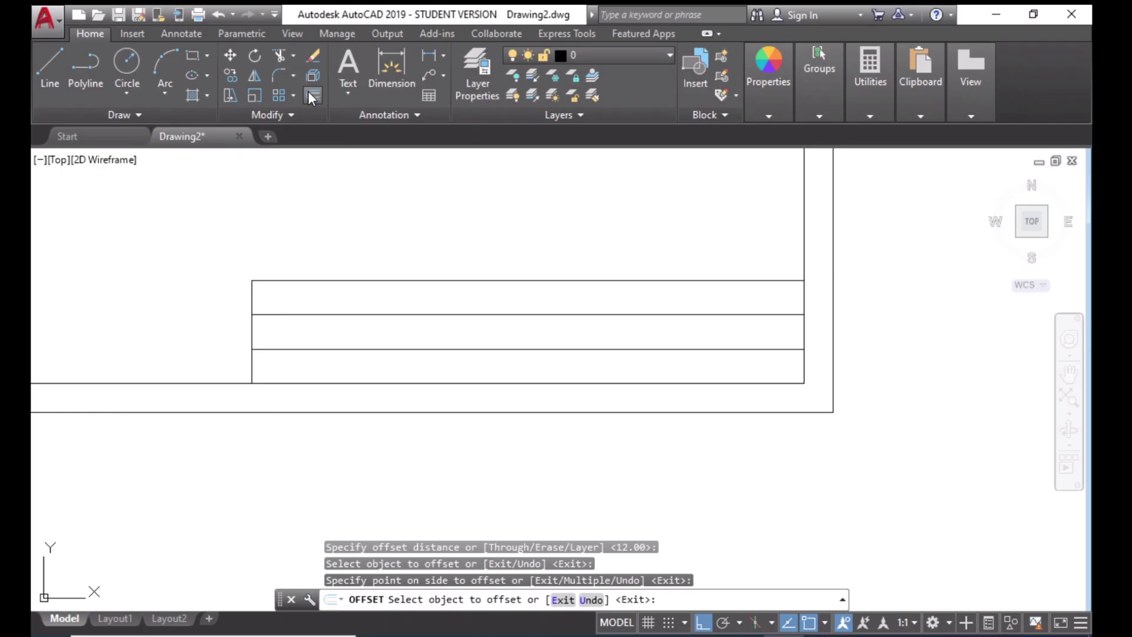
# Offset the title block's right edge 24 mm to the left to form the Class and Date column
pyautogui.click(311, 93)
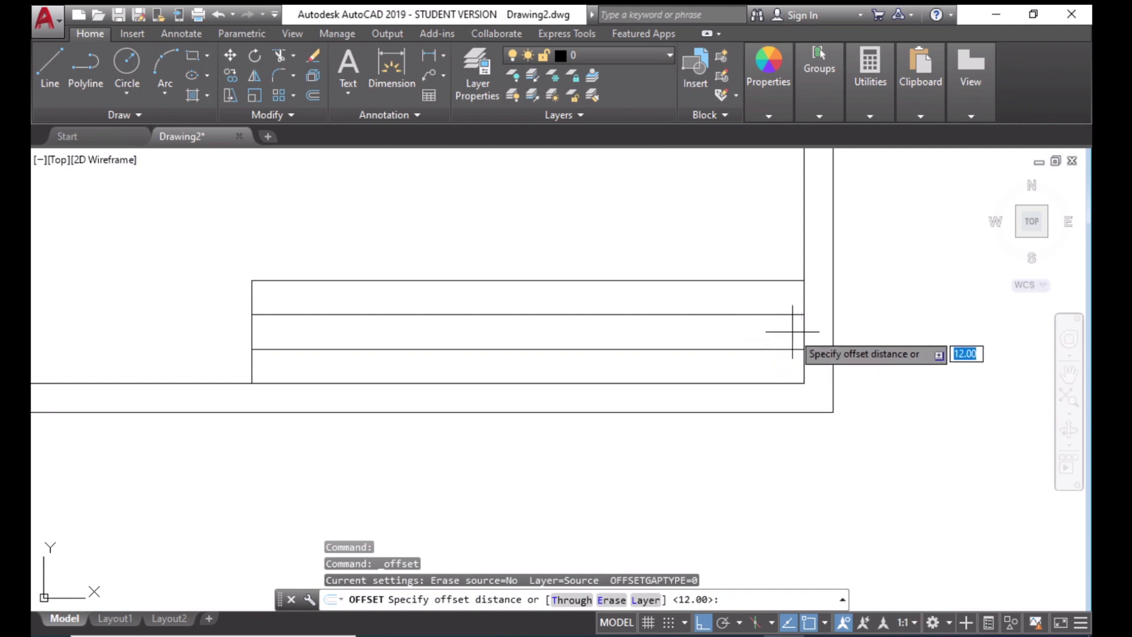
pyautogui.write('24')
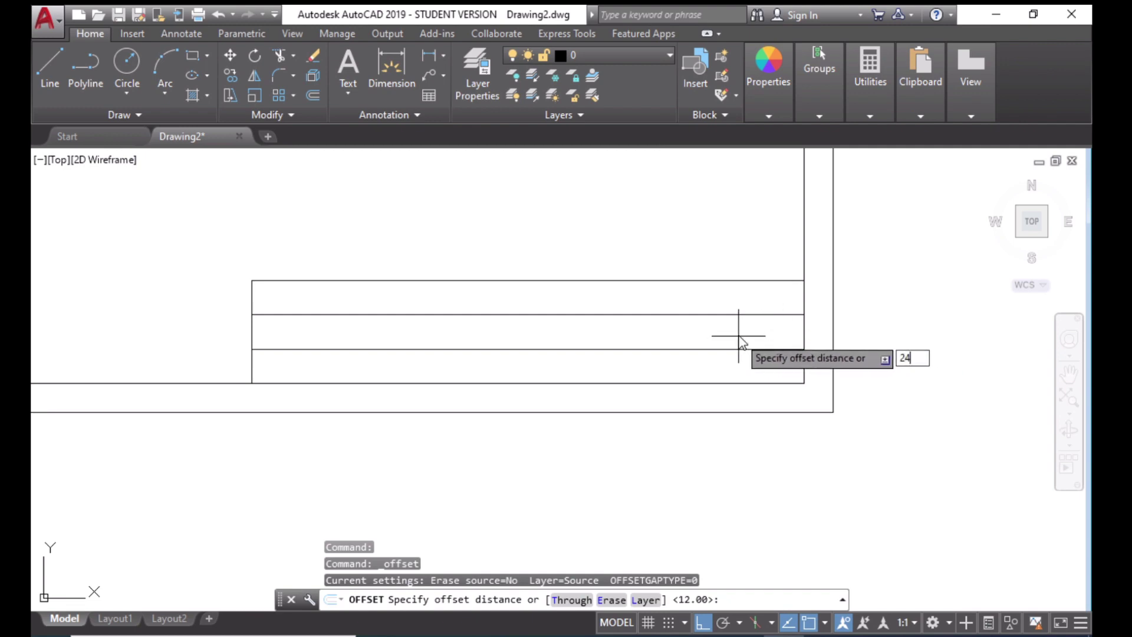
pyautogui.press('Return')
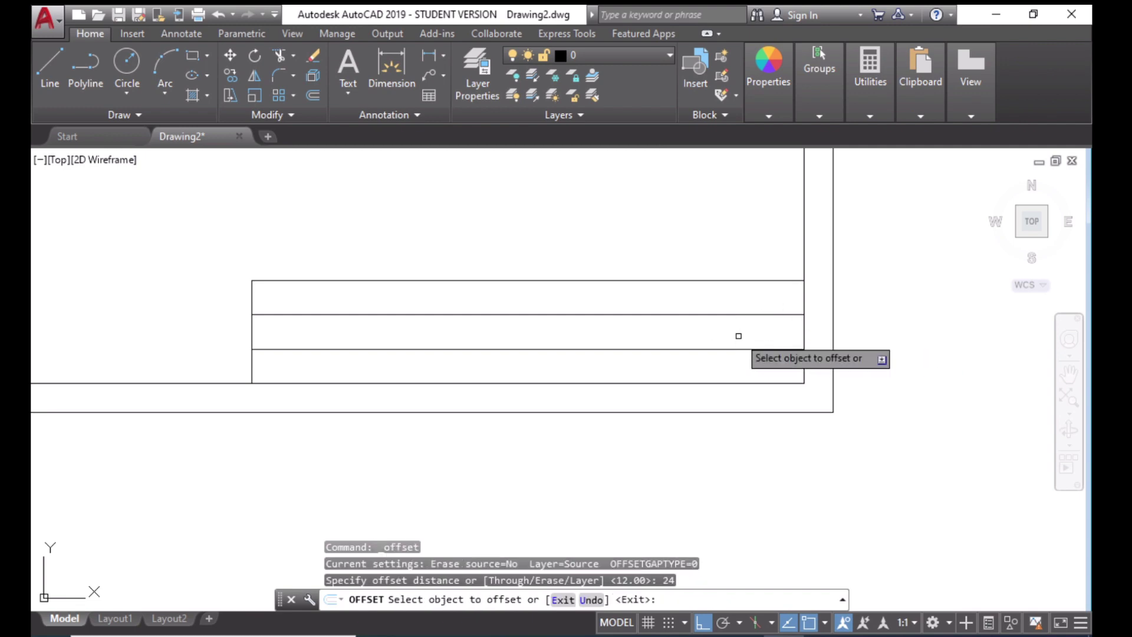
pyautogui.click(801, 328)
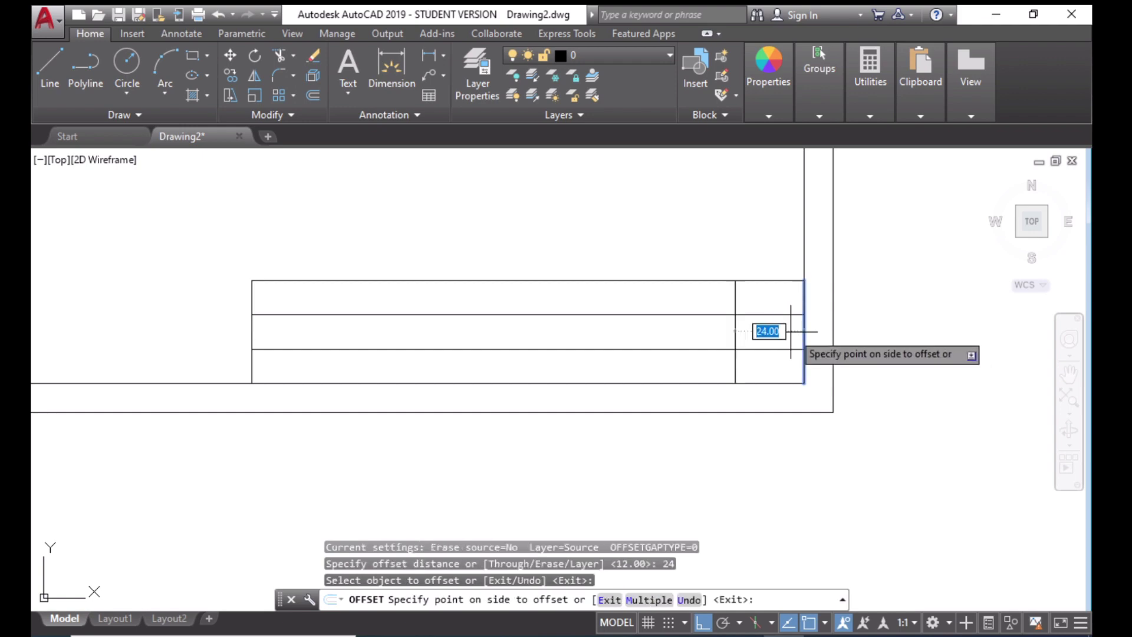
pyautogui.click(753, 339)
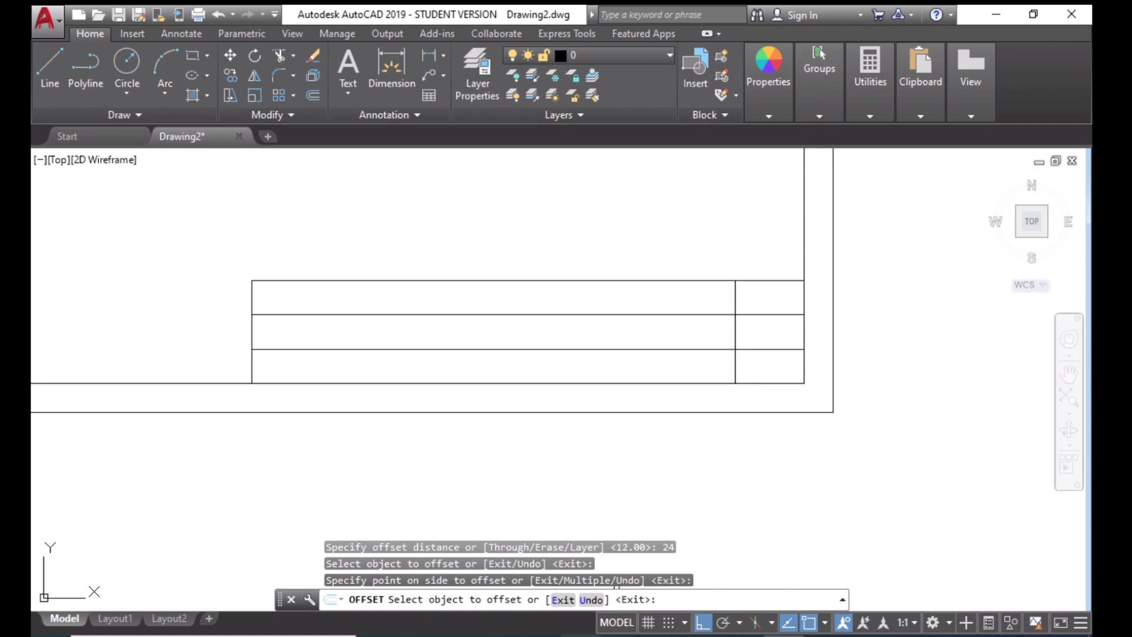
# Circle the upper 84 dimension in the Snip & Sketch reference and return to AutoCAD
pyautogui.click(616, 631)
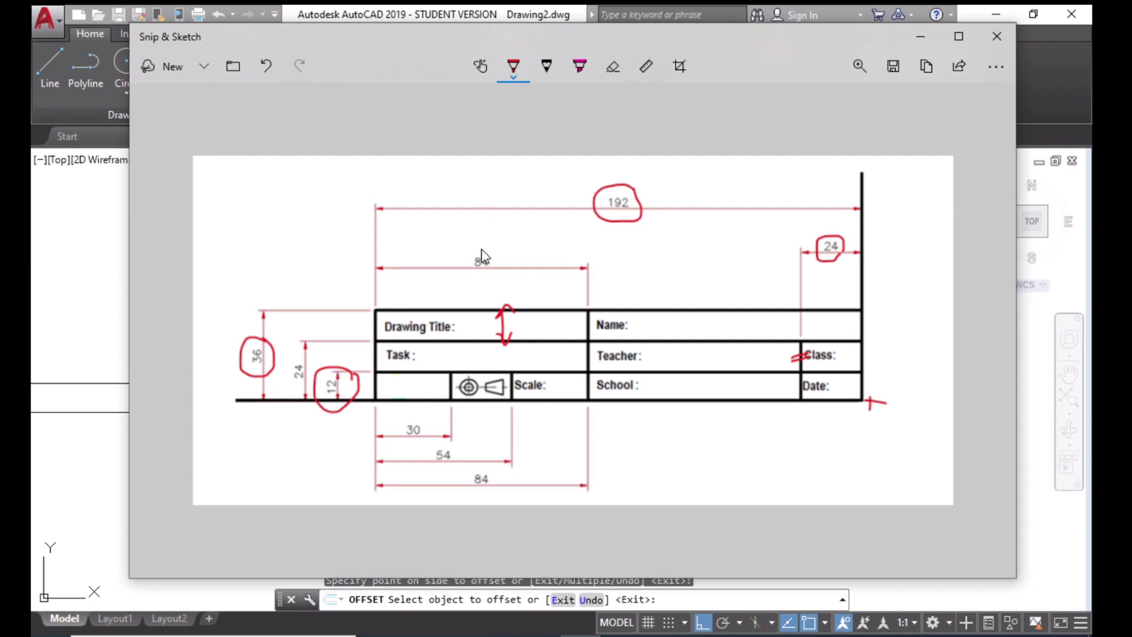
pyautogui.moveTo(497, 249)
pyautogui.mouseDown()
pyautogui.moveTo(470, 252)
pyautogui.moveTo(481, 278)
pyautogui.moveTo(496, 259)
pyautogui.mouseUp()
pyautogui.click(920, 37)
# Offset the title block's left edge 84 mm to the right as a vertical divider across the rows
pyautogui.click(316, 97)
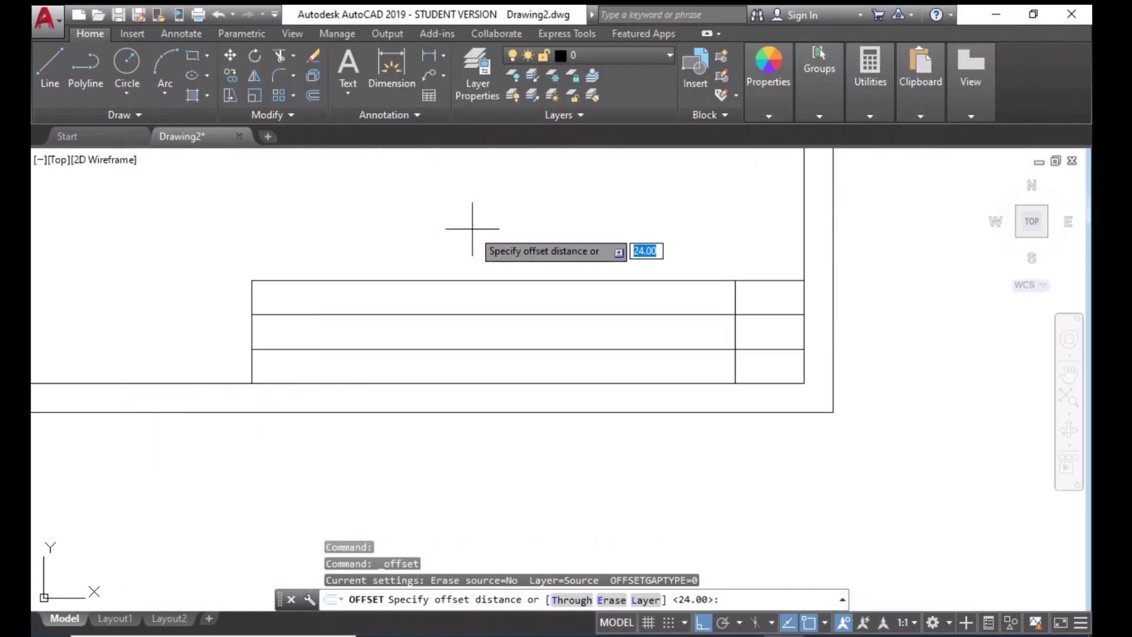
pyautogui.write('8')
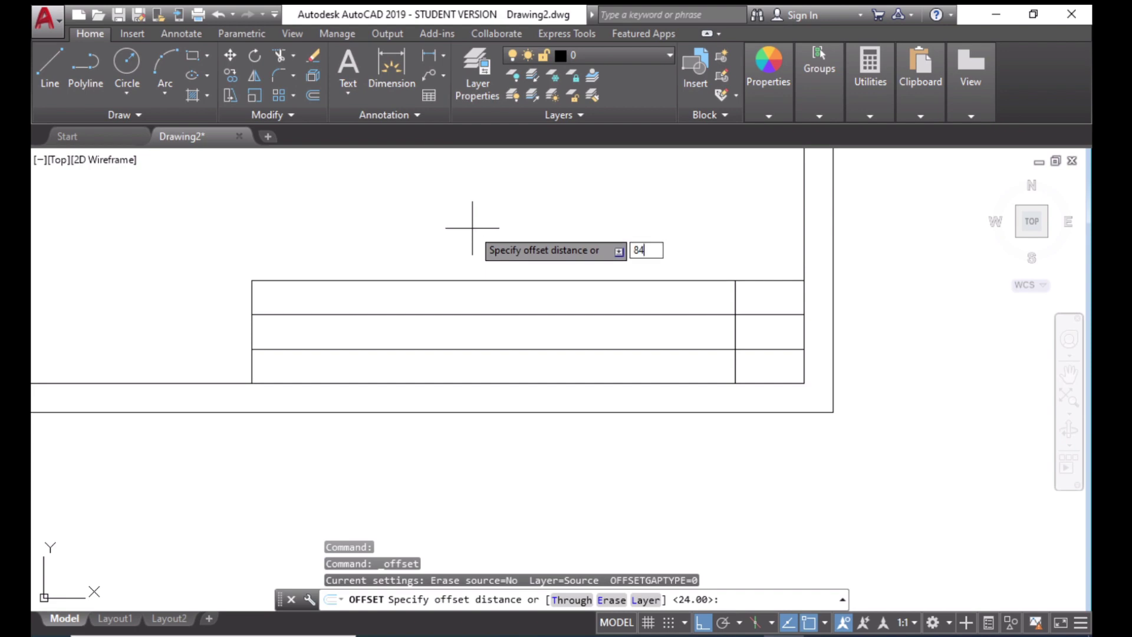
pyautogui.write('4')
pyautogui.press('Return')
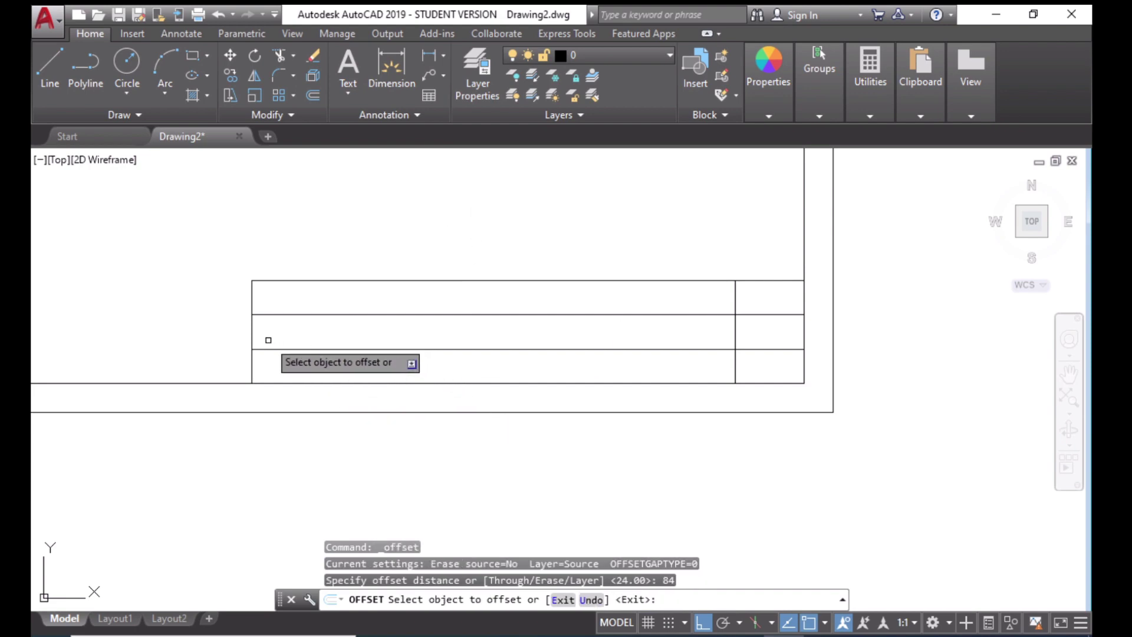
pyautogui.click(252, 331)
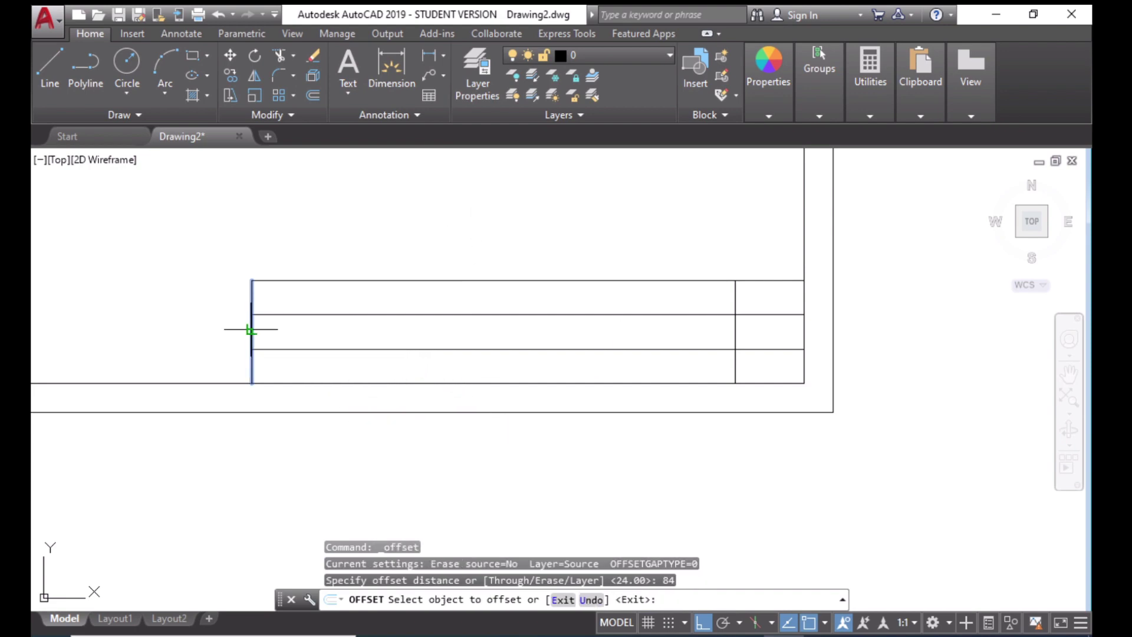
pyautogui.click(516, 307)
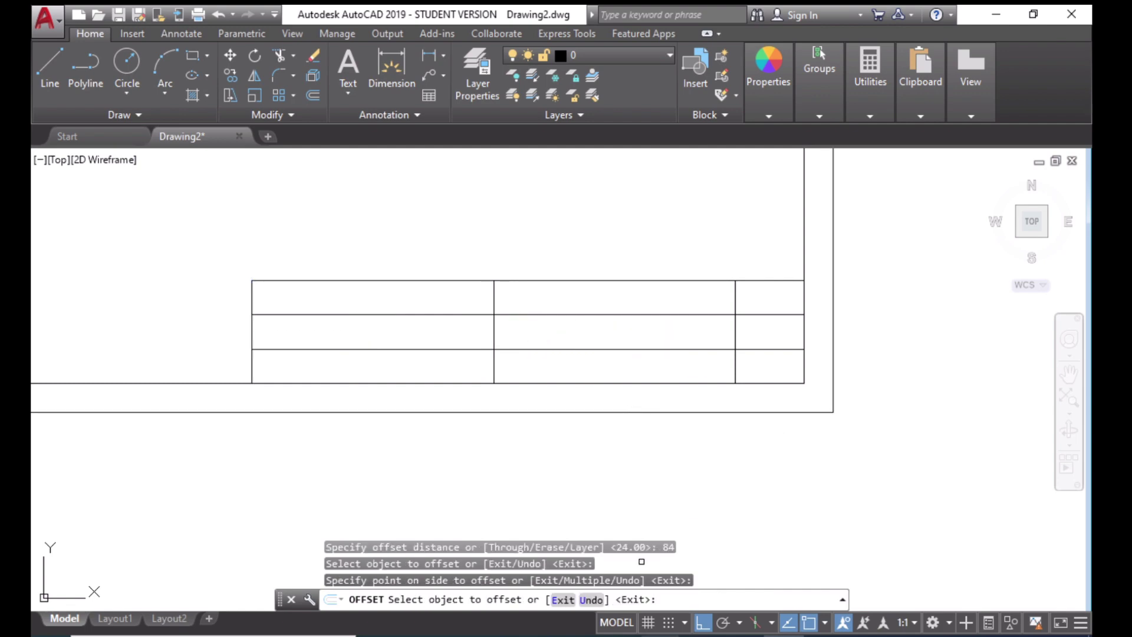
# Circle the 30 and 54 dimensions in the Snip & Sketch reference and return to AutoCAD
pyautogui.hotkey('alt', 'Tab')
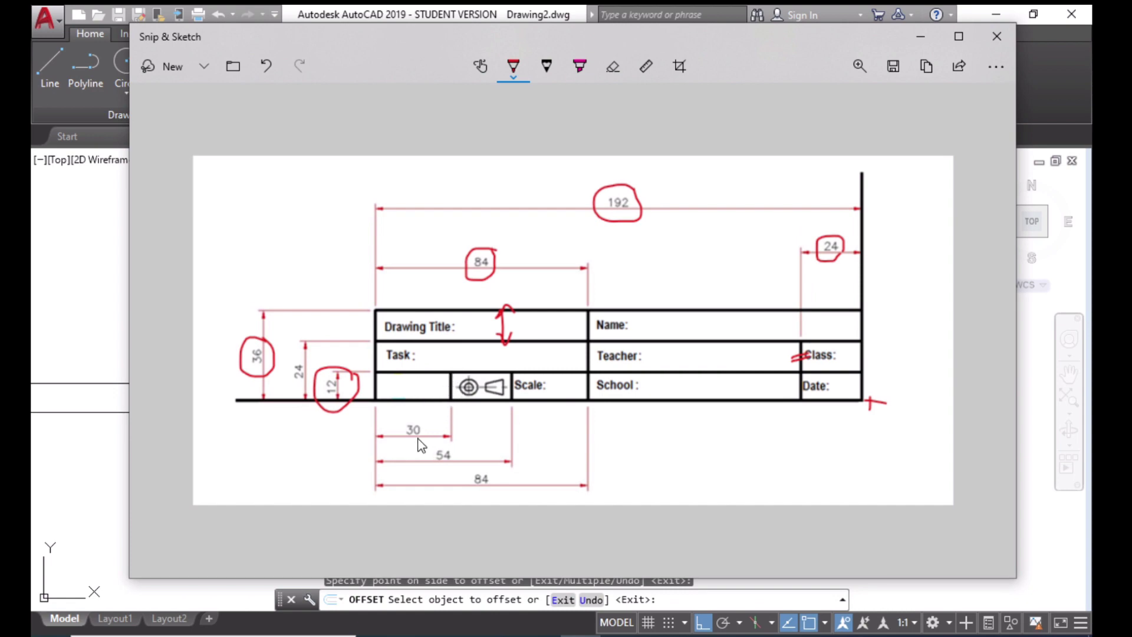
pyautogui.moveTo(425, 422)
pyautogui.mouseDown()
pyautogui.moveTo(401, 427)
pyautogui.moveTo(408, 440)
pyautogui.moveTo(427, 433)
pyautogui.moveTo(422, 420)
pyautogui.moveTo(429, 451)
pyautogui.moveTo(456, 468)
pyautogui.moveTo(460, 446)
pyautogui.mouseUp()
pyautogui.click(921, 37)
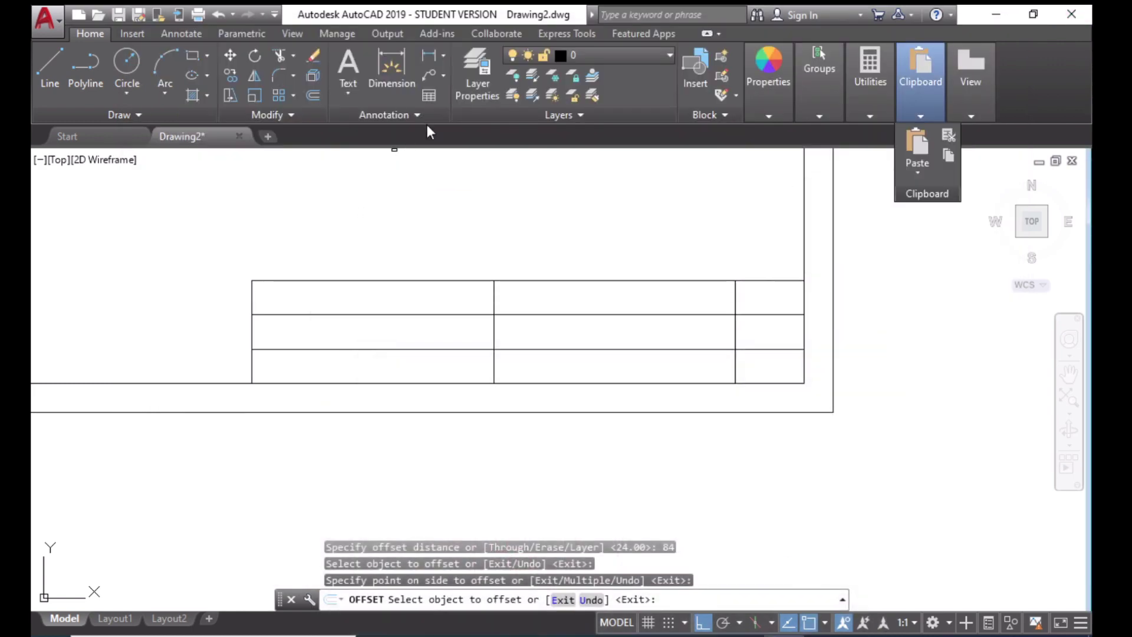
# Offset the title block's left edge 34 mm to the right as a vertical divider across the rows
pyautogui.press('Escape')
pyautogui.click(313, 95)
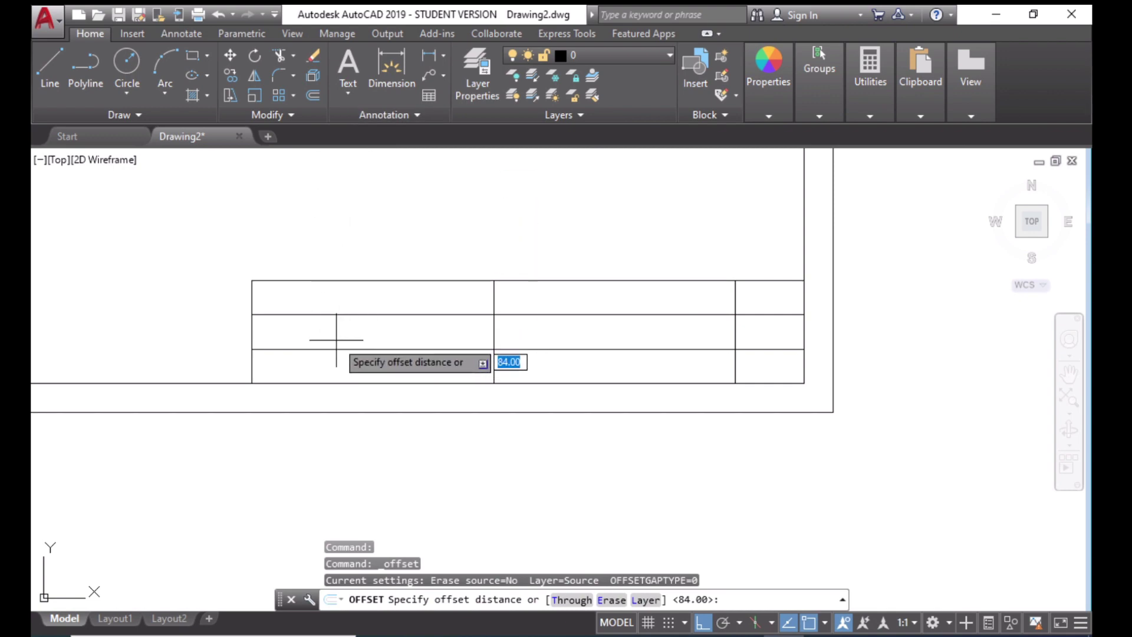
pyautogui.write('34')
pyautogui.press('Return')
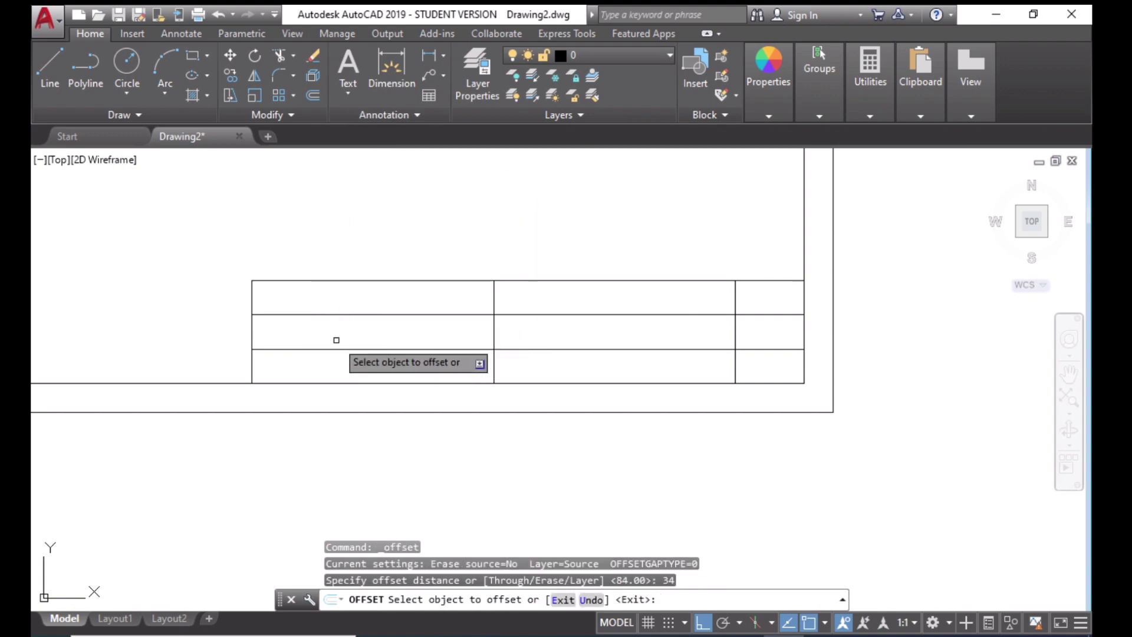
pyautogui.click(251, 362)
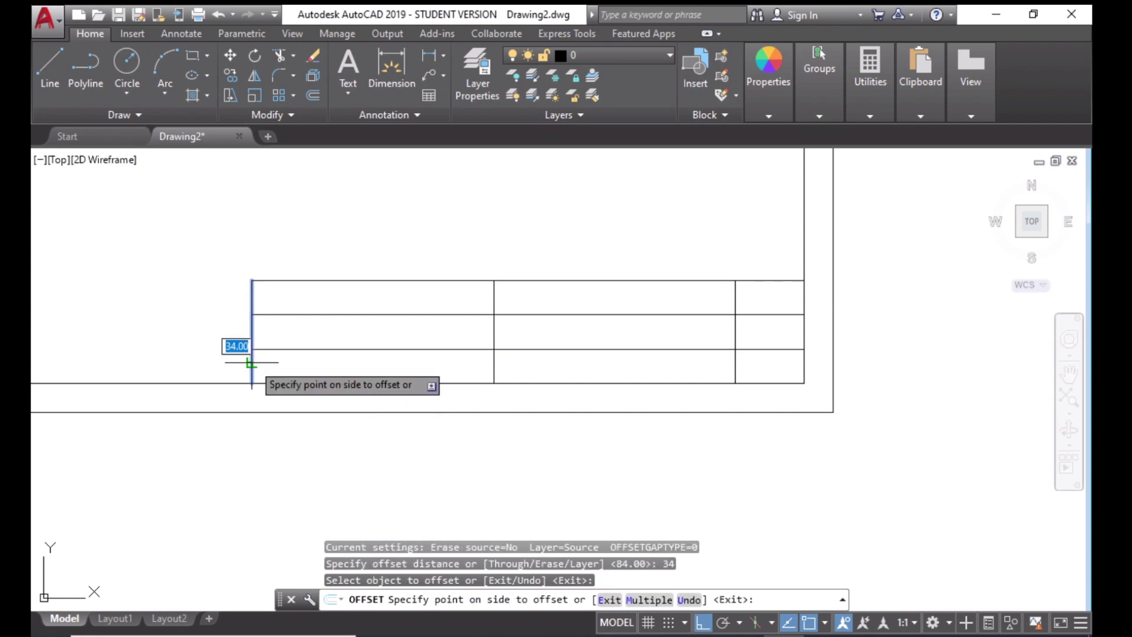
pyautogui.click(369, 356)
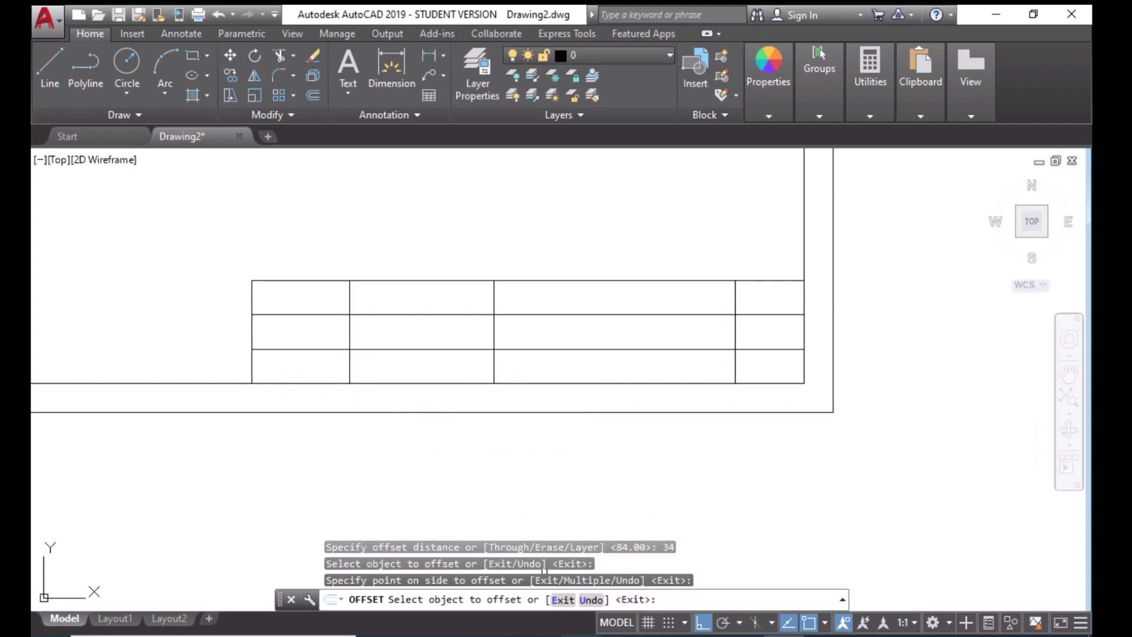
# Check the reference and offset the title block's left edge 54 mm to the right as another vertical divider
pyautogui.click(577, 635)
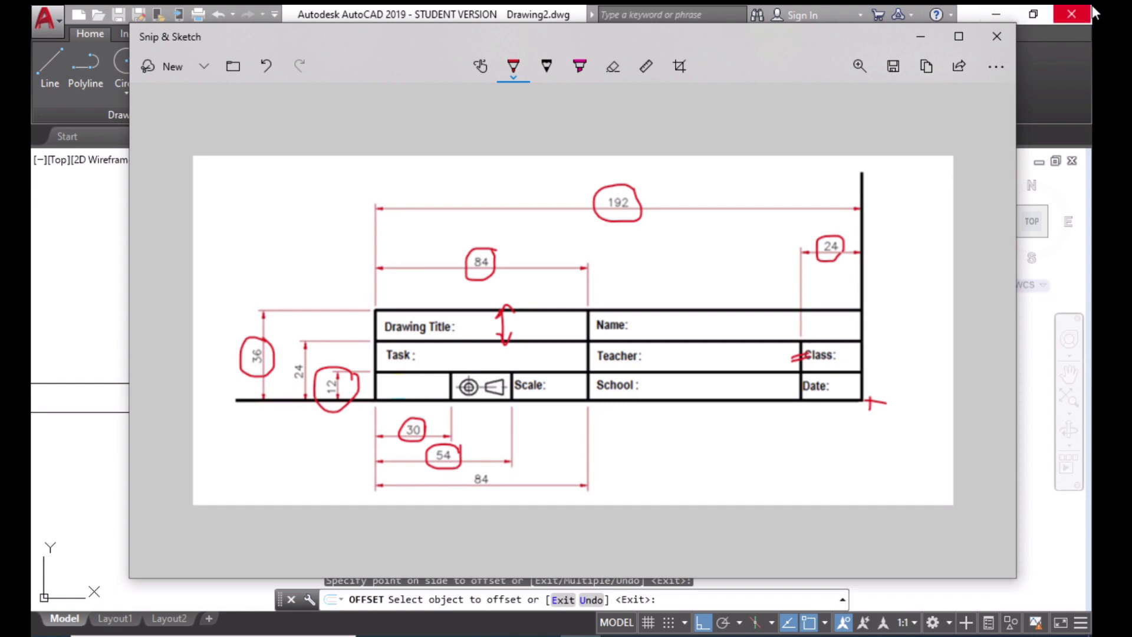
pyautogui.click(922, 44)
pyautogui.click(313, 95)
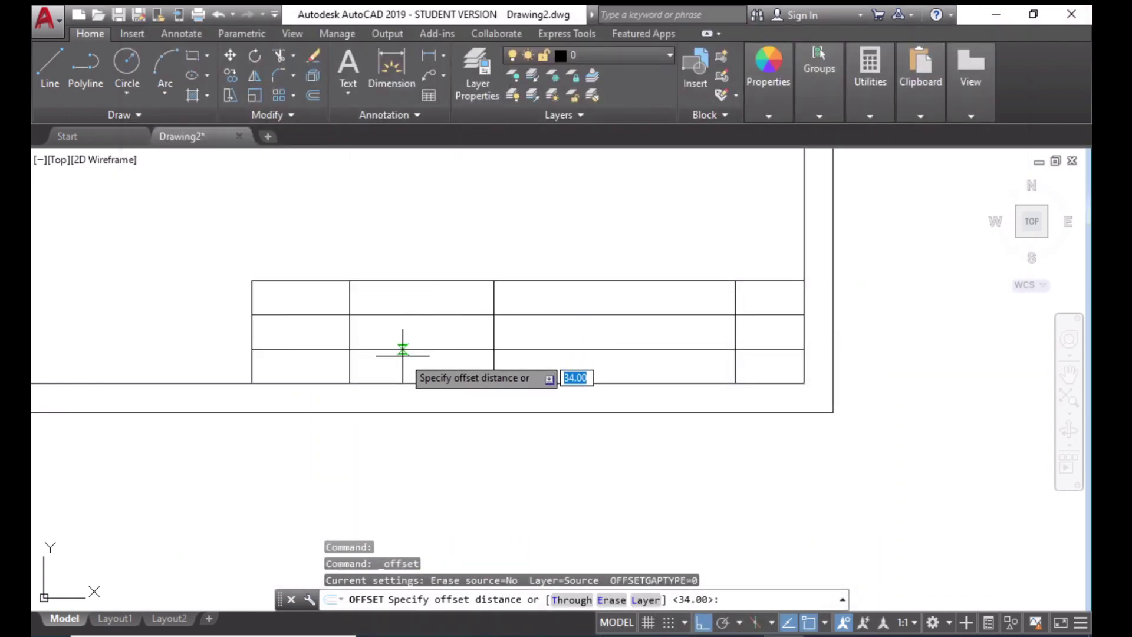
pyautogui.write('54')
pyautogui.press('Return')
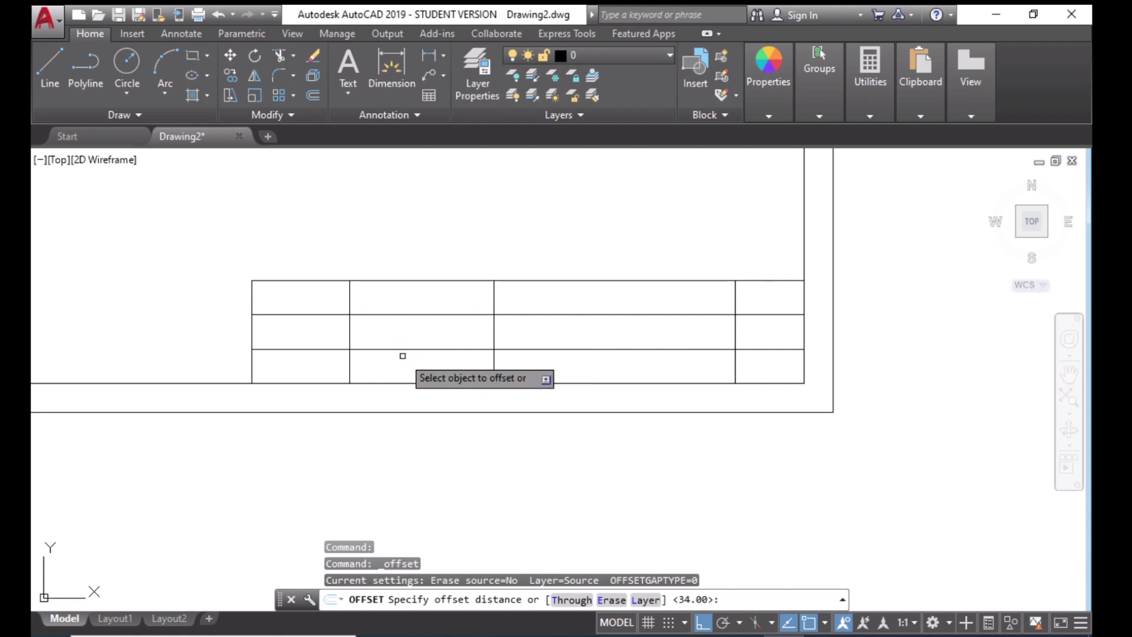
pyautogui.click(250, 362)
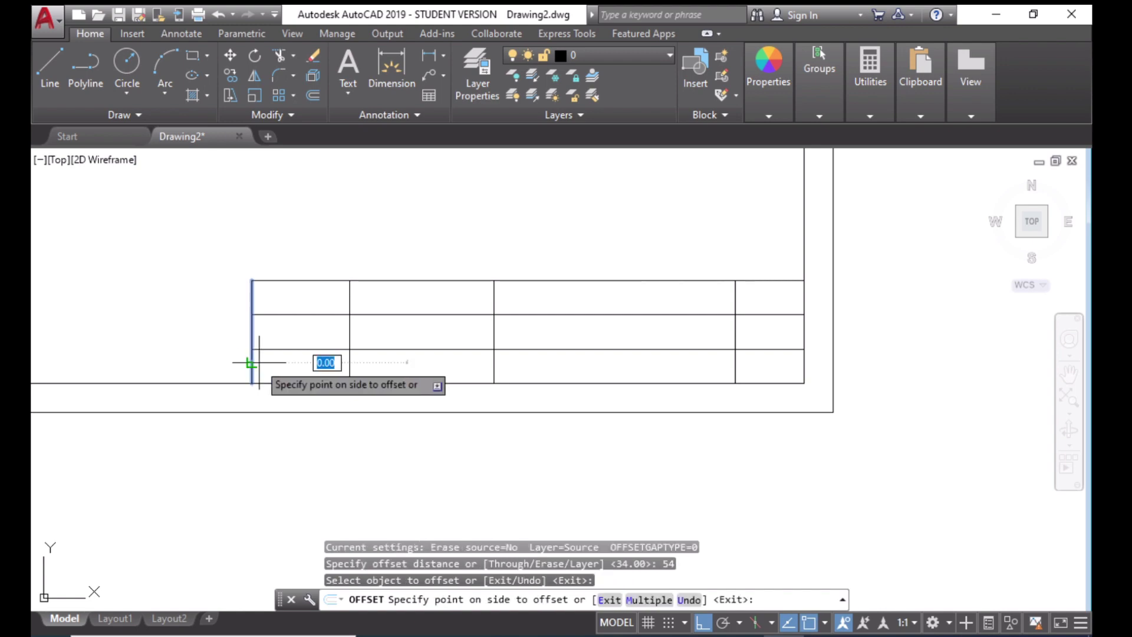
pyautogui.click(423, 356)
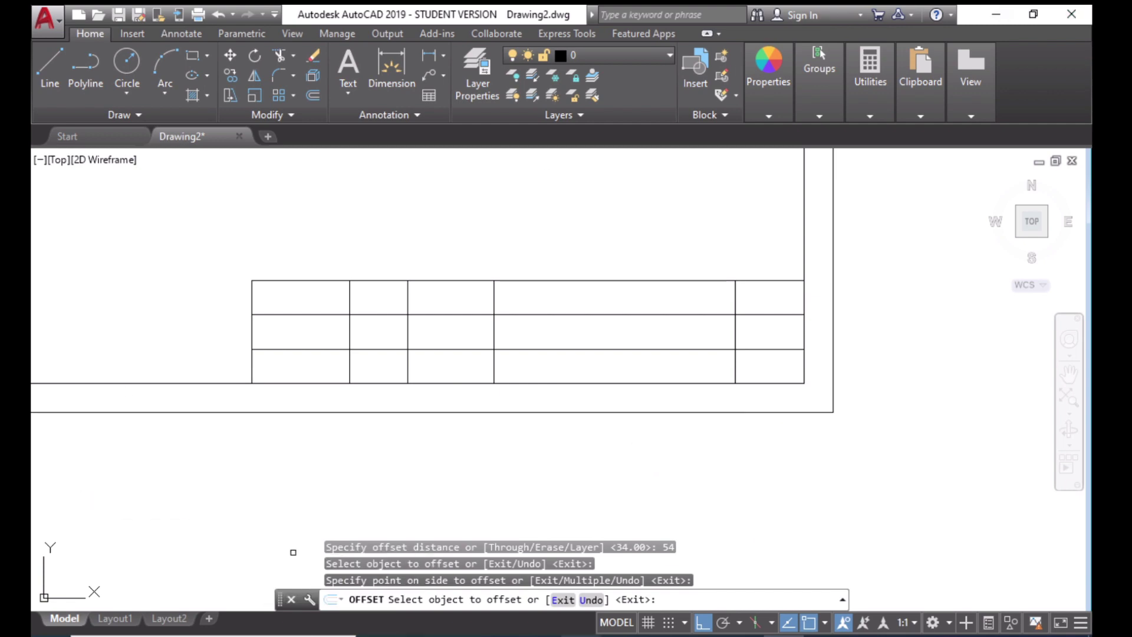
# Mark the unneeded divider segments in the Task cell of the Snip & Sketch reference, return to AutoCAD and end the offset
pyautogui.hotkey('alt', 'Tab')
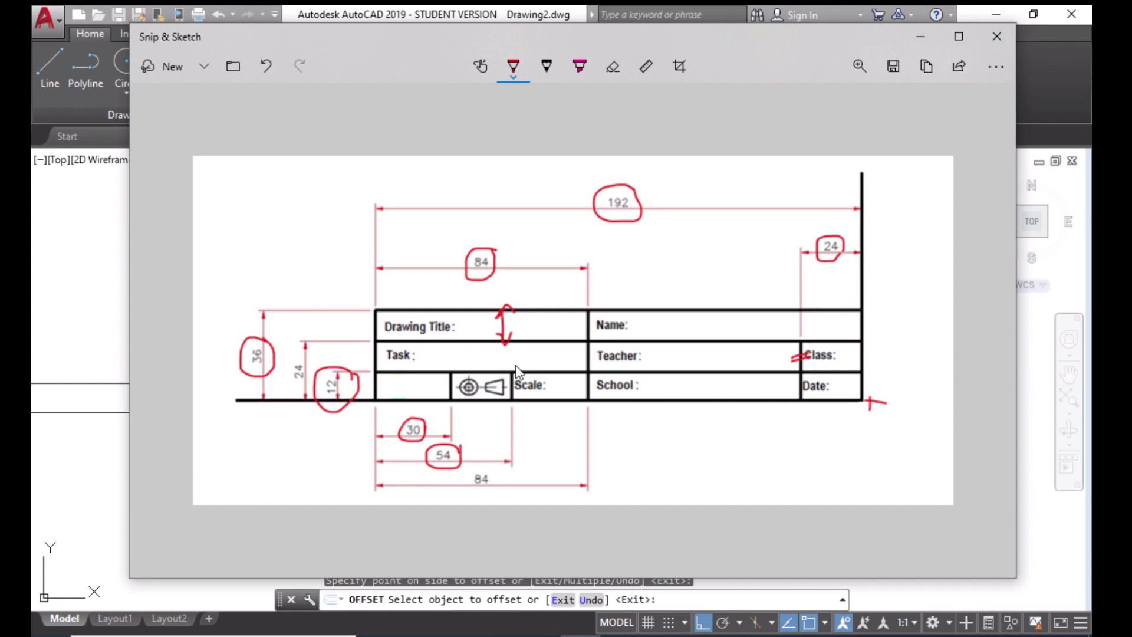
pyautogui.moveTo(439, 357); pyautogui.dragTo(522, 357)
pyautogui.click(926, 39)
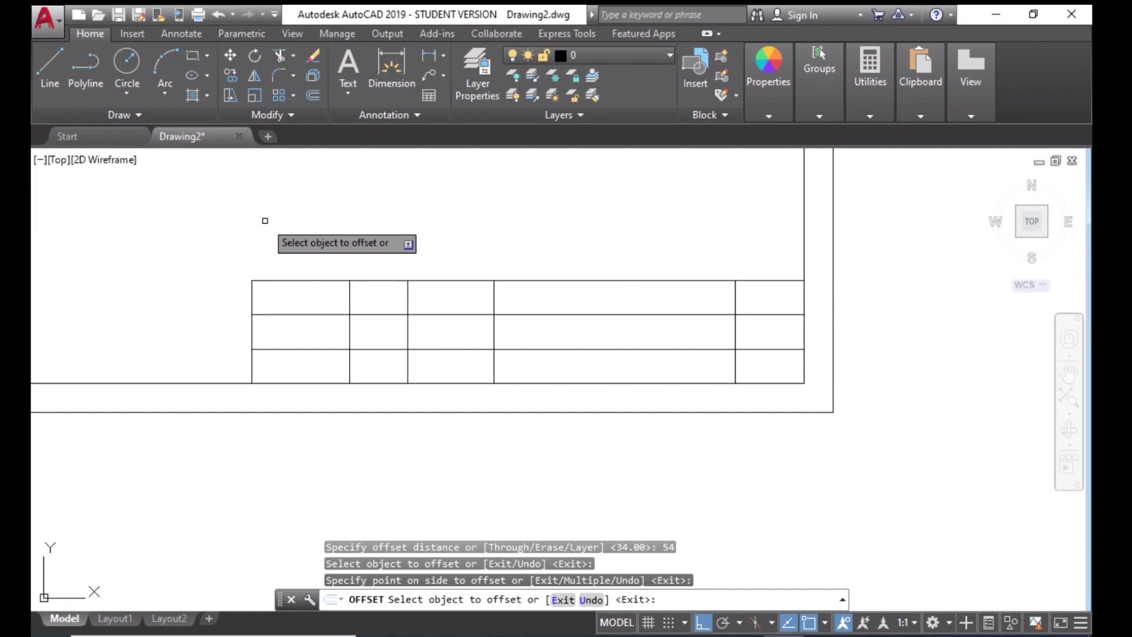
pyautogui.press('Escape')
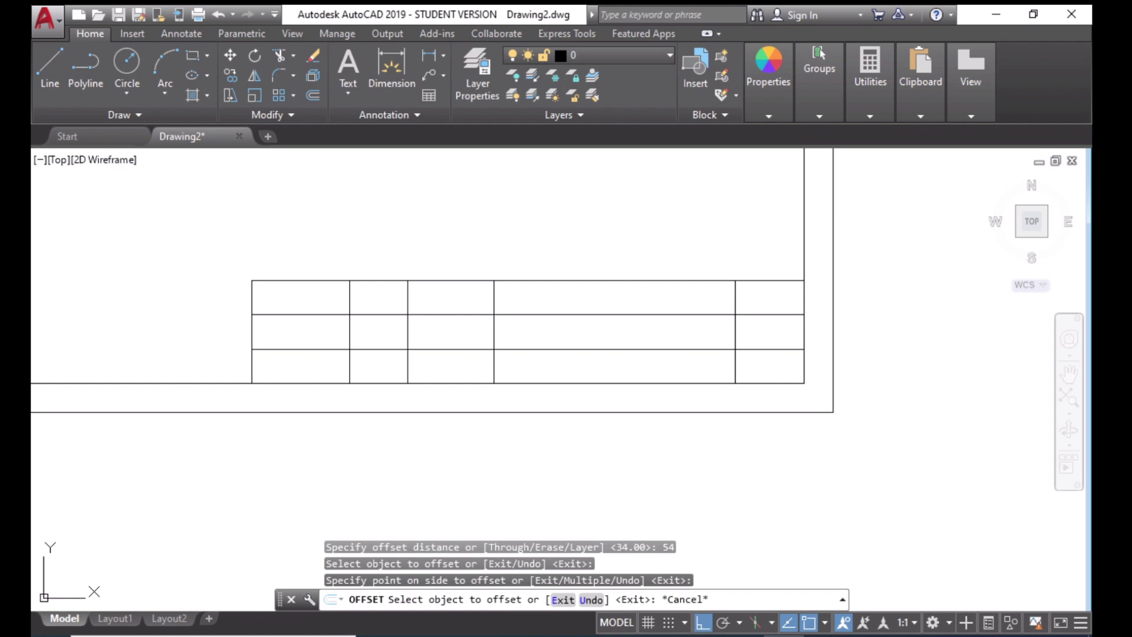
# Trim the 34 mm divider from the upper two rows, the 54 mm divider from the middle row, and the 24 mm column line from the upper row
pyautogui.hotkey('ctrl', 'a')
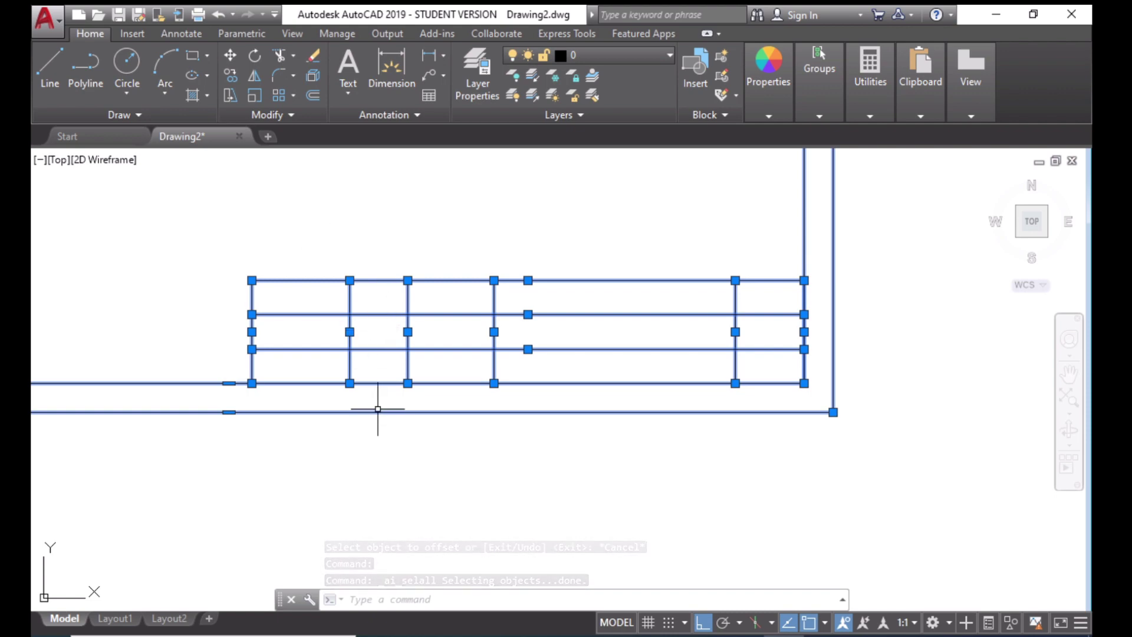
pyautogui.click(278, 58)
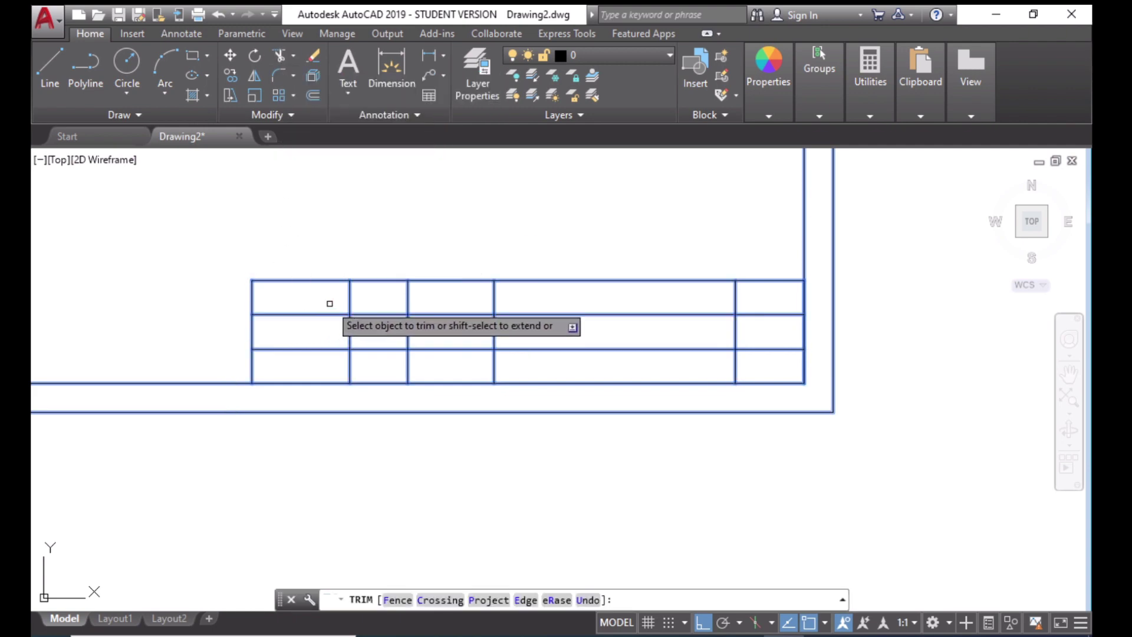
pyautogui.click(351, 293)
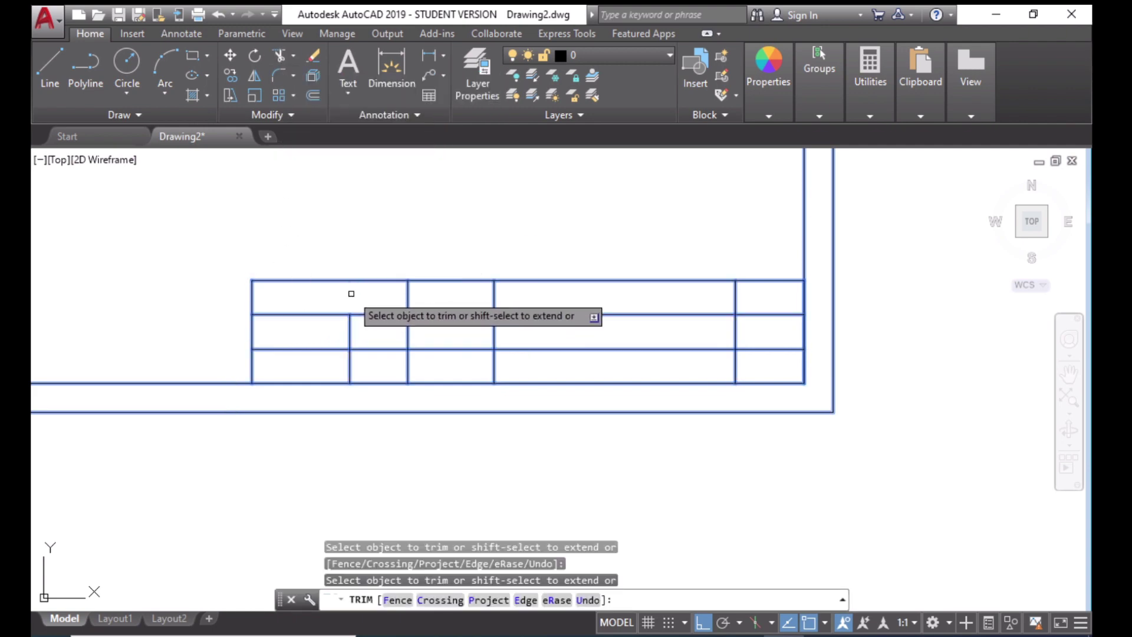
pyautogui.click(349, 334)
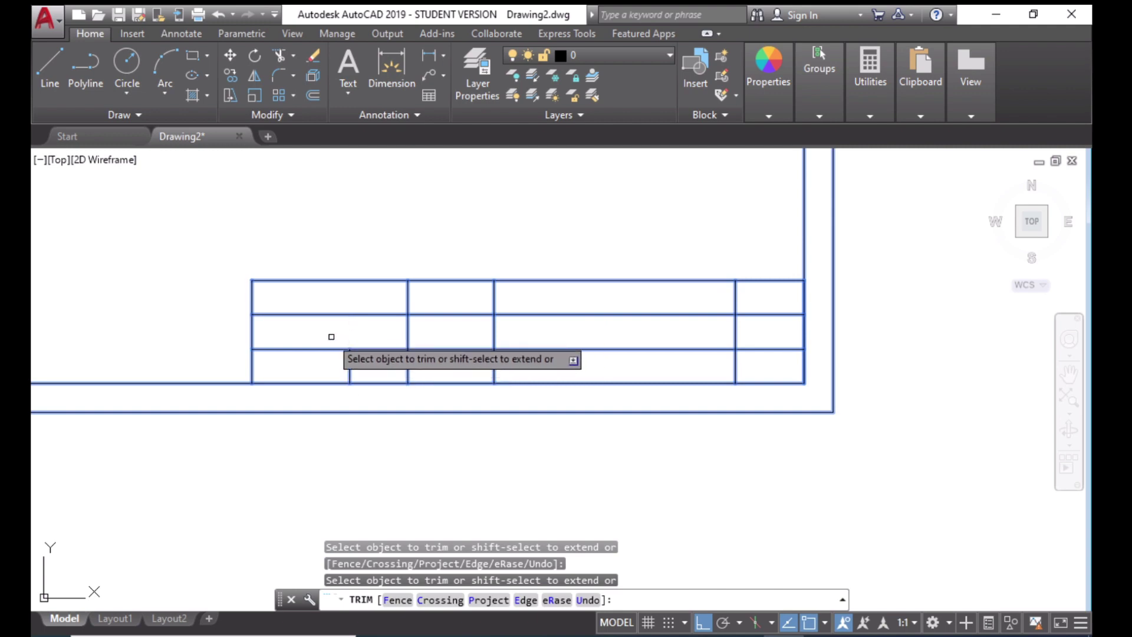
pyautogui.click(407, 334)
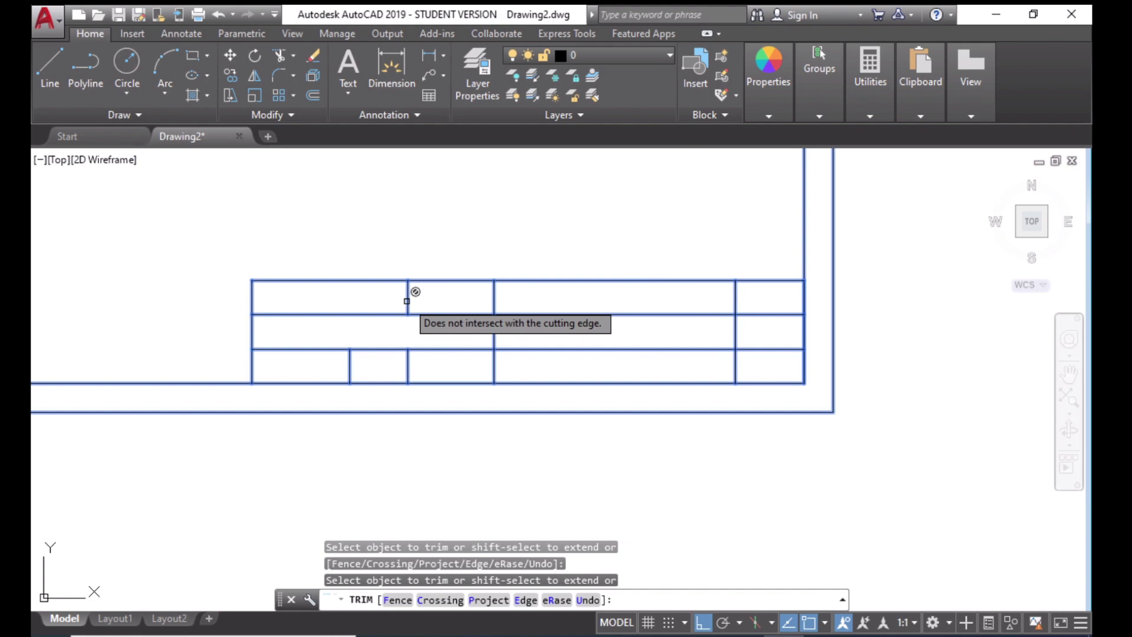
pyautogui.click(735, 297)
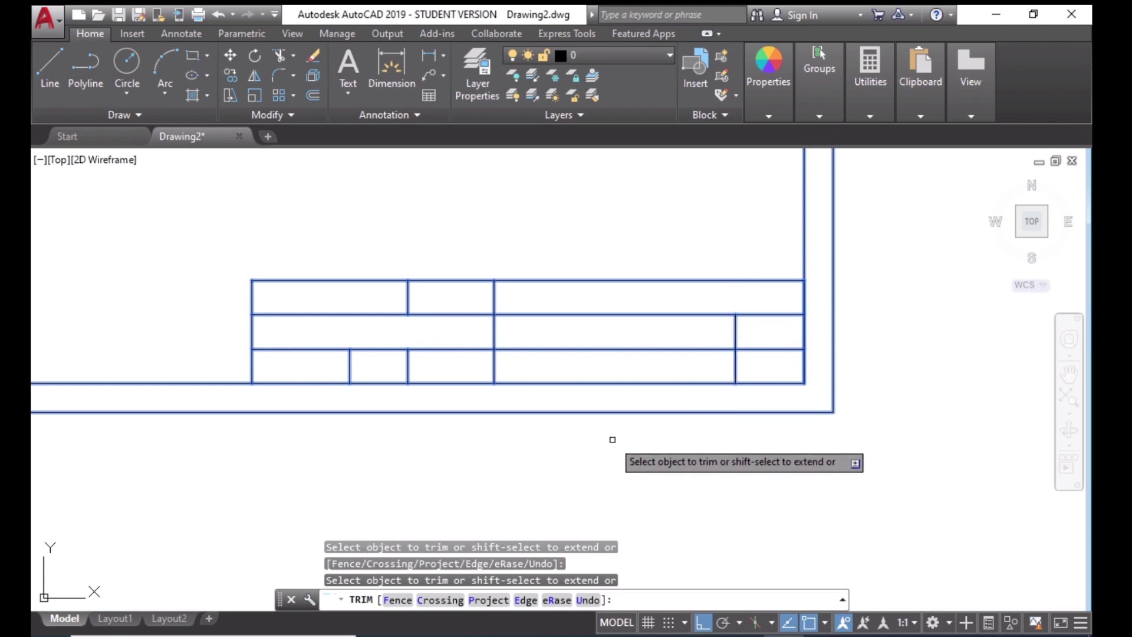
pyautogui.press('Escape')
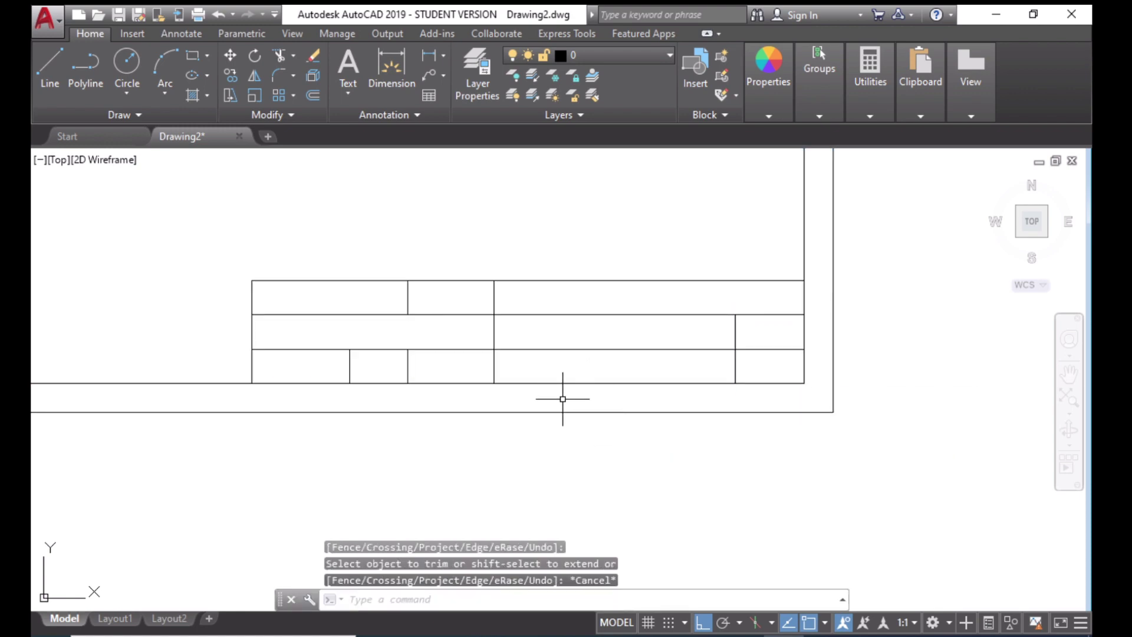
# Compare with the reference and erase the leftover 54 mm divider segment in the title block's upper row
pyautogui.hotkey('alt', 'Tab')
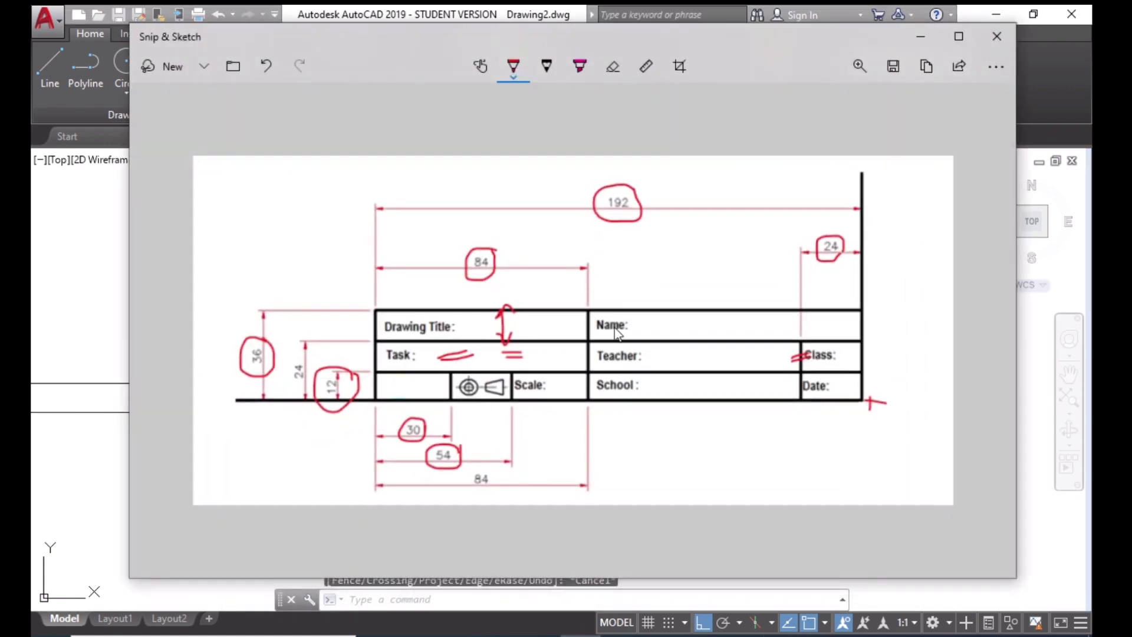
pyautogui.click(923, 37)
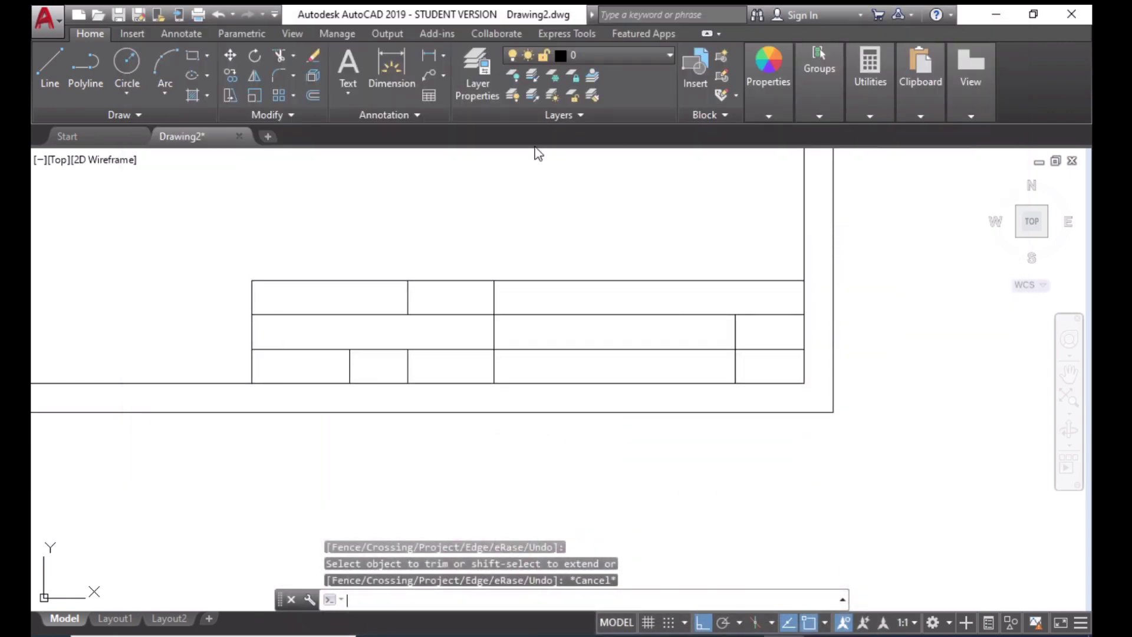
pyautogui.click(407, 296)
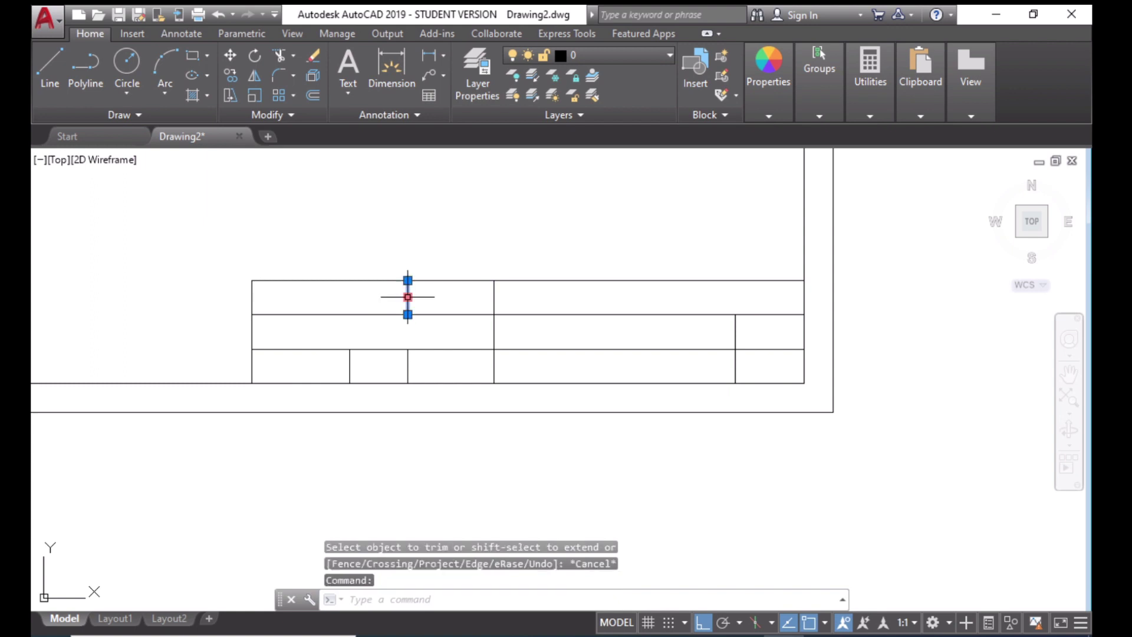
pyautogui.rightClick(407, 297)
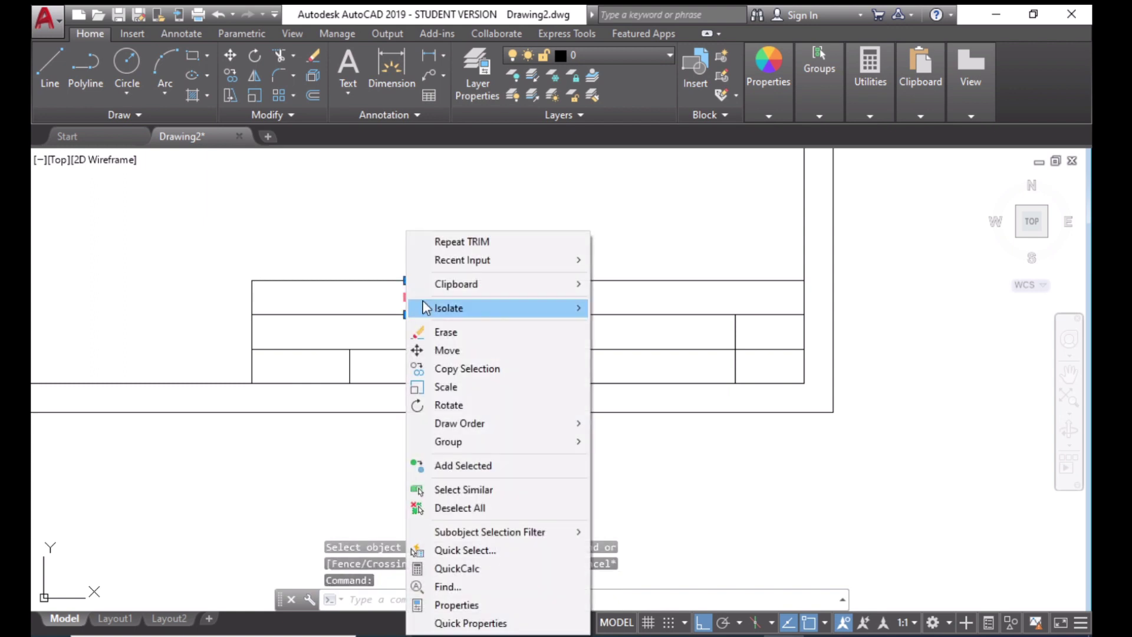
pyautogui.click(448, 333)
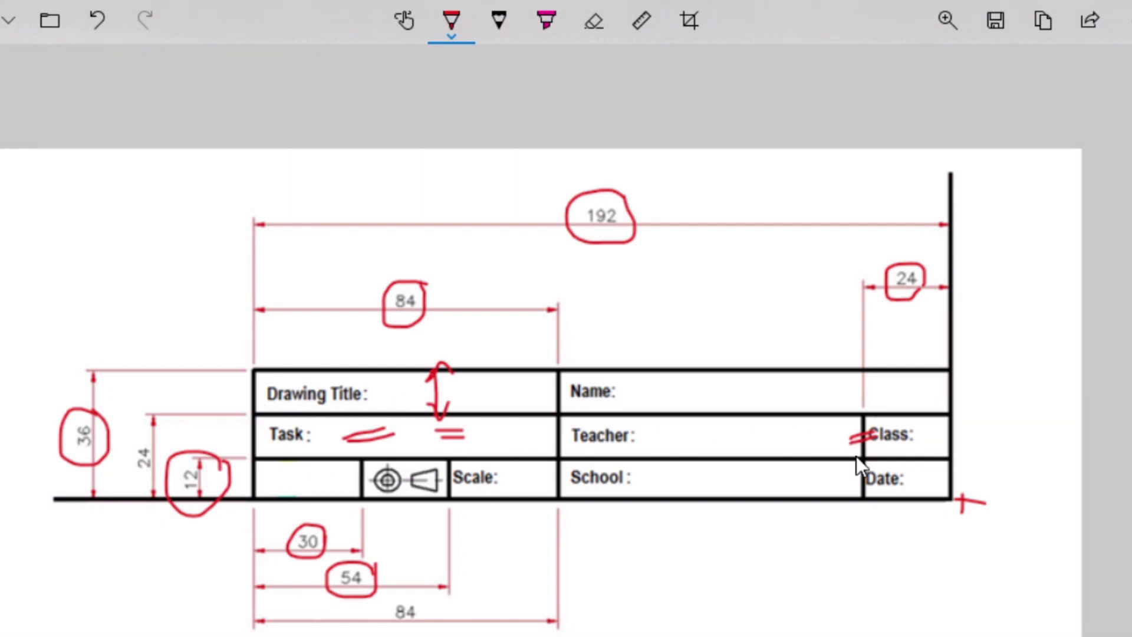
# Recheck the reference and add multiline text "Drawing Title" across the title block's upper-left cell
pyautogui.moveTo(845, 3)
pyautogui.mouseDown()
pyautogui.moveTo(727, 531)
pyautogui.moveTo(758, 294)
pyautogui.moveTo(870, 106)
pyautogui.moveTo(901, 96)
pyautogui.mouseUp()
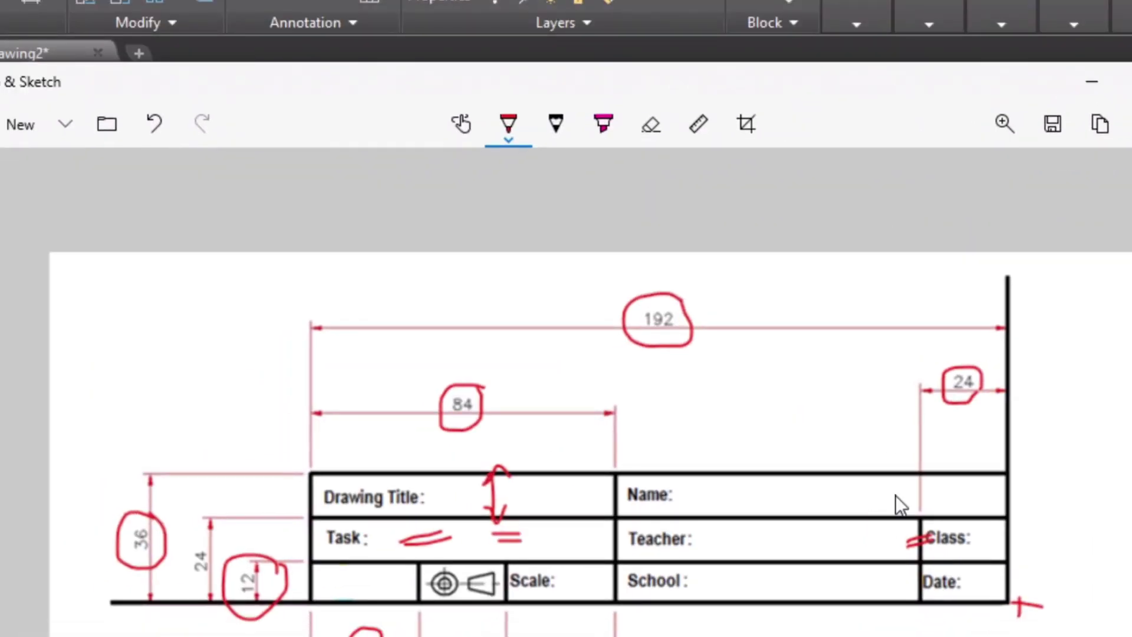
pyautogui.click(1089, 89)
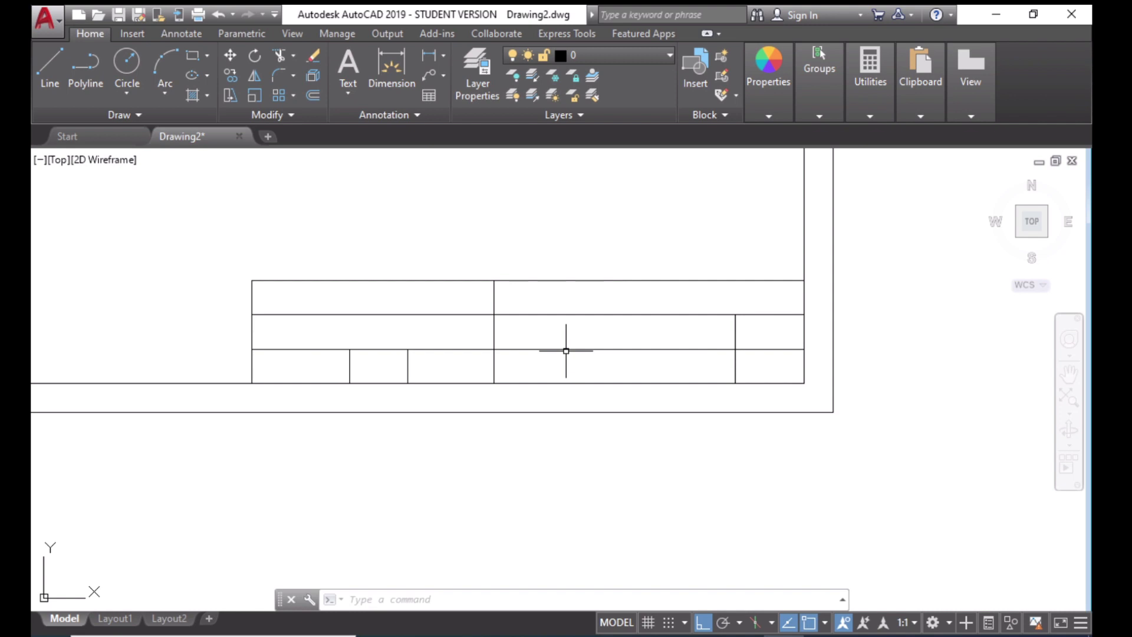
pyautogui.click(345, 87)
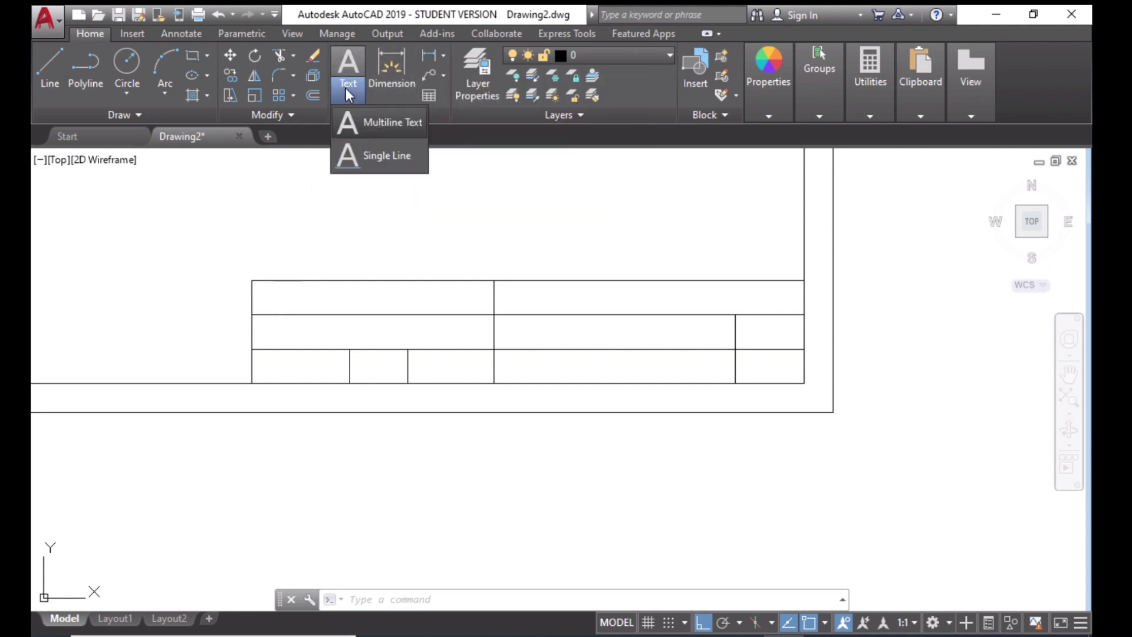
pyautogui.click(379, 121)
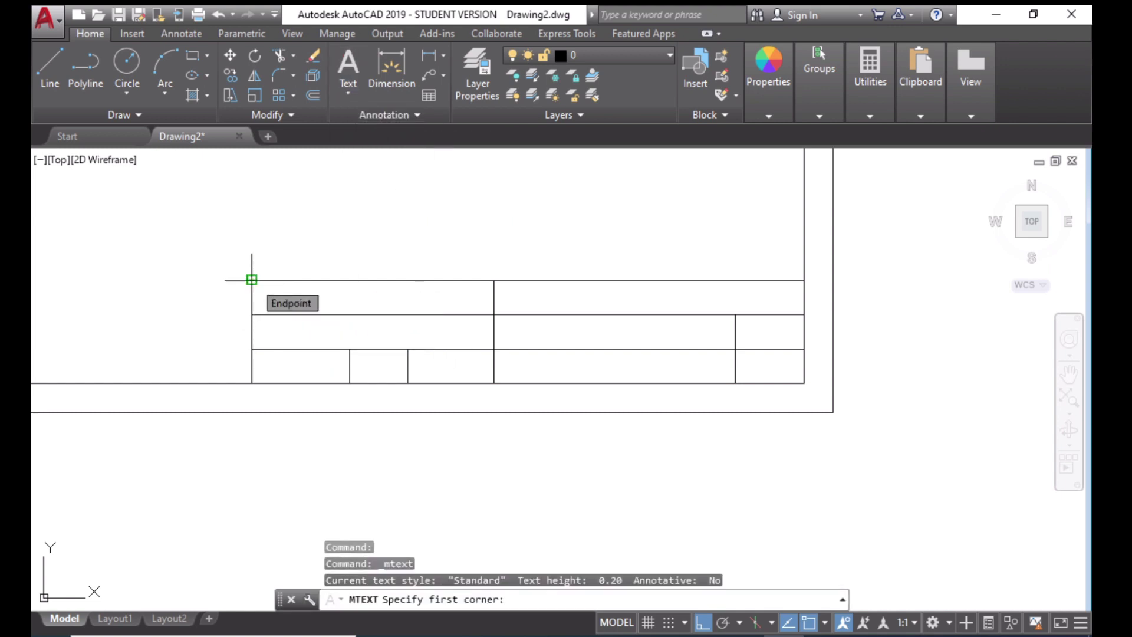
pyautogui.click(251, 280)
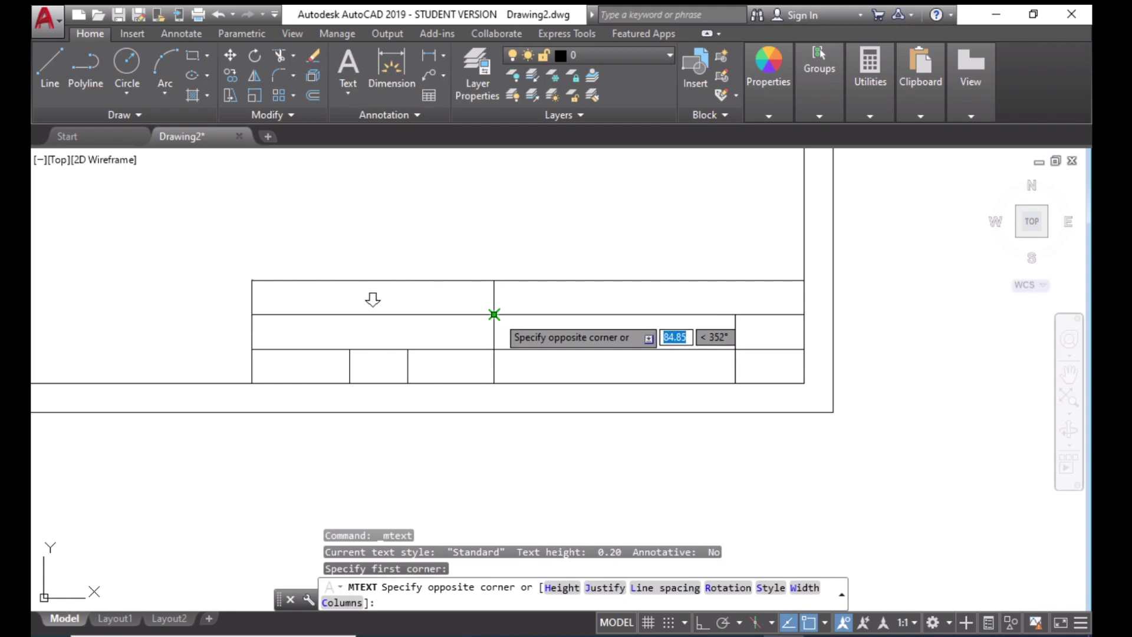
pyautogui.click(494, 314)
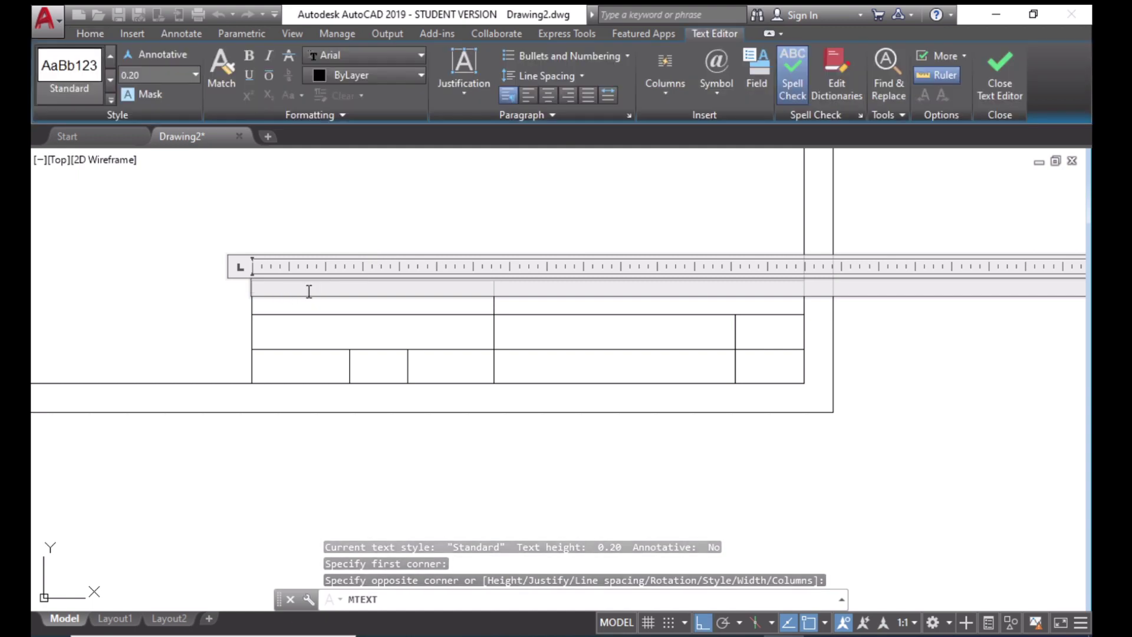
pyautogui.write('Drawing')
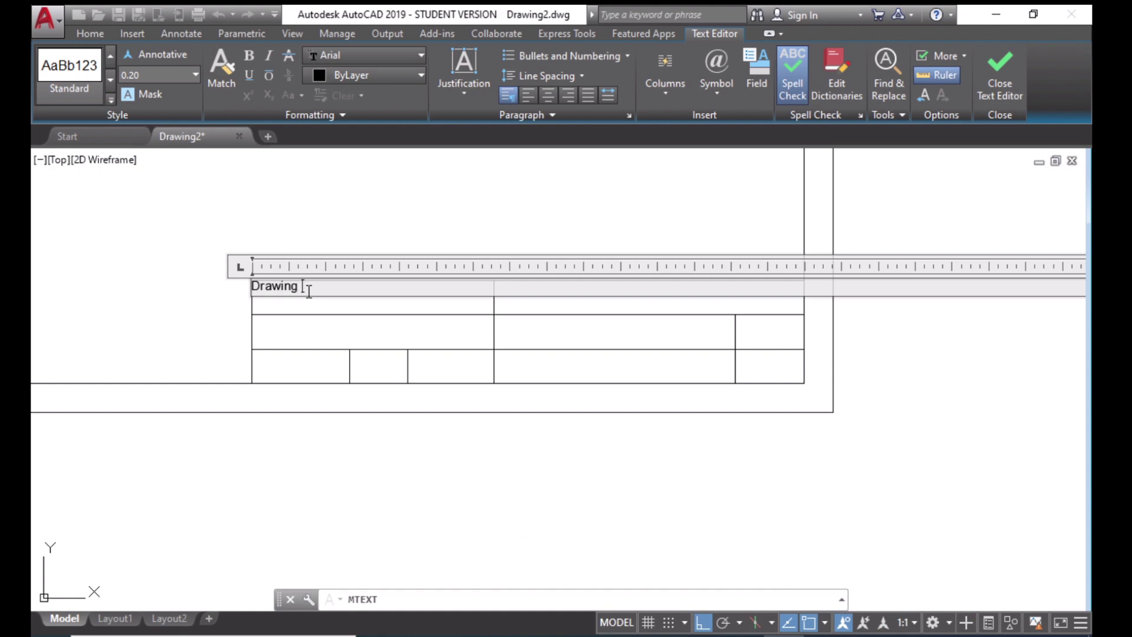
pyautogui.write(' Title')
# Set the "Drawing Title" text height to 3 and move the text down and inward from its cell's corner
pyautogui.moveTo(333, 289); pyautogui.dragTo(238, 293)
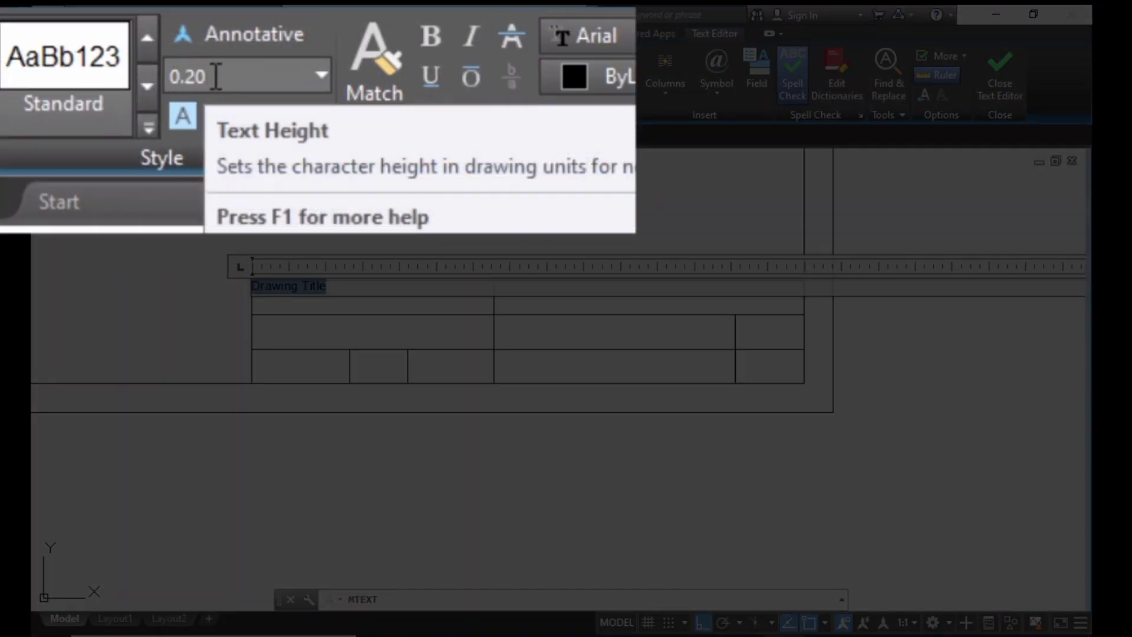
pyautogui.moveTo(216, 77); pyautogui.dragTo(180, 72)
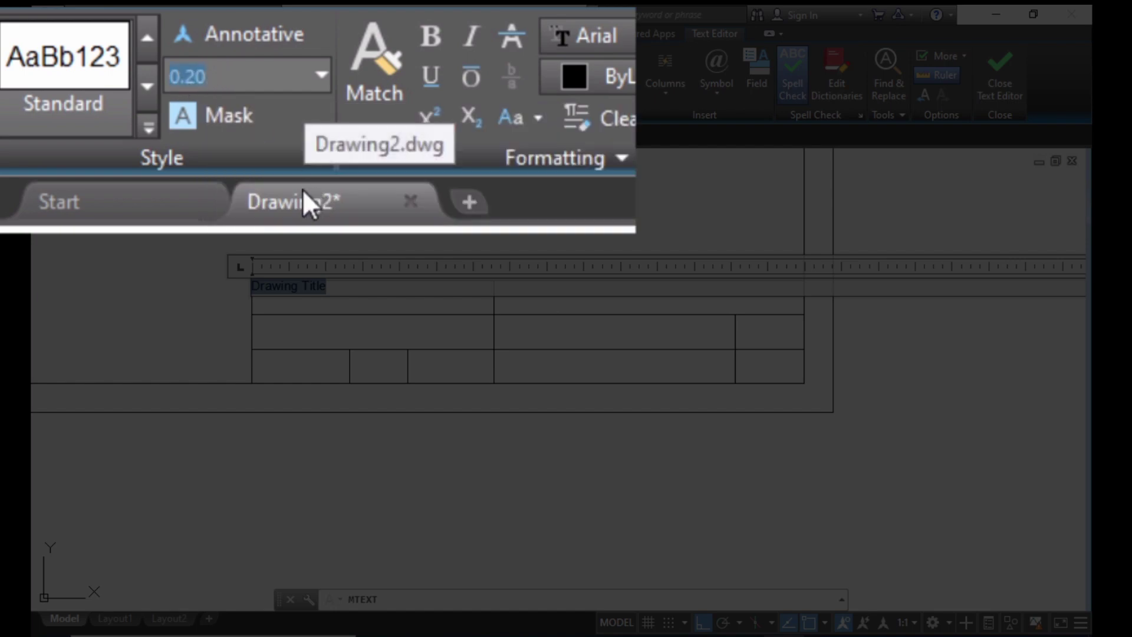
pyautogui.write('3')
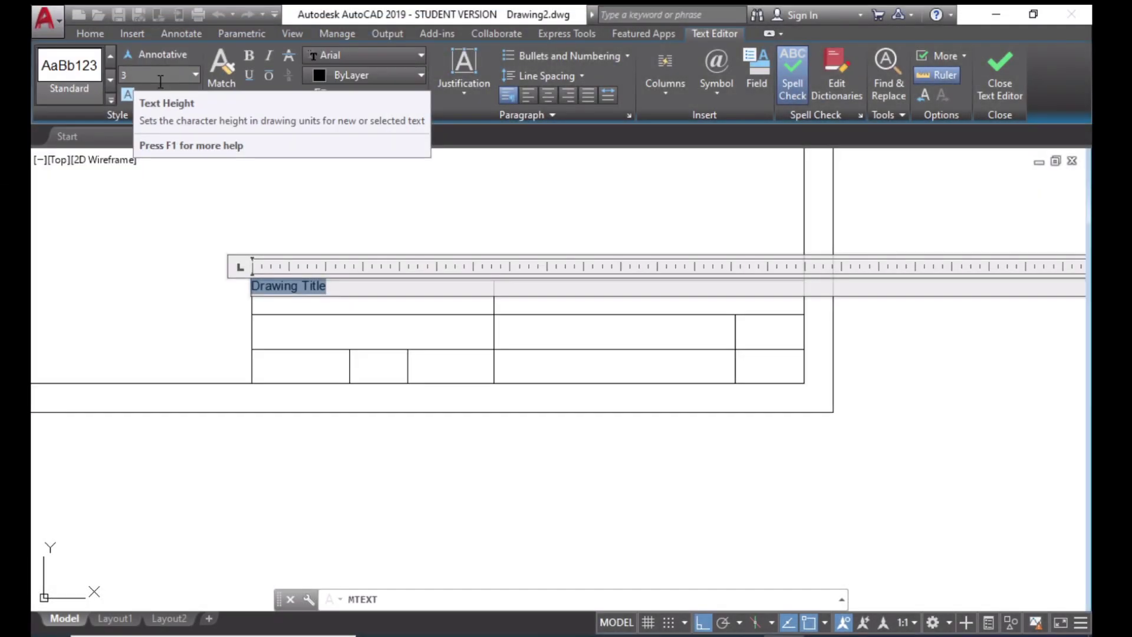
pyautogui.press('Return')
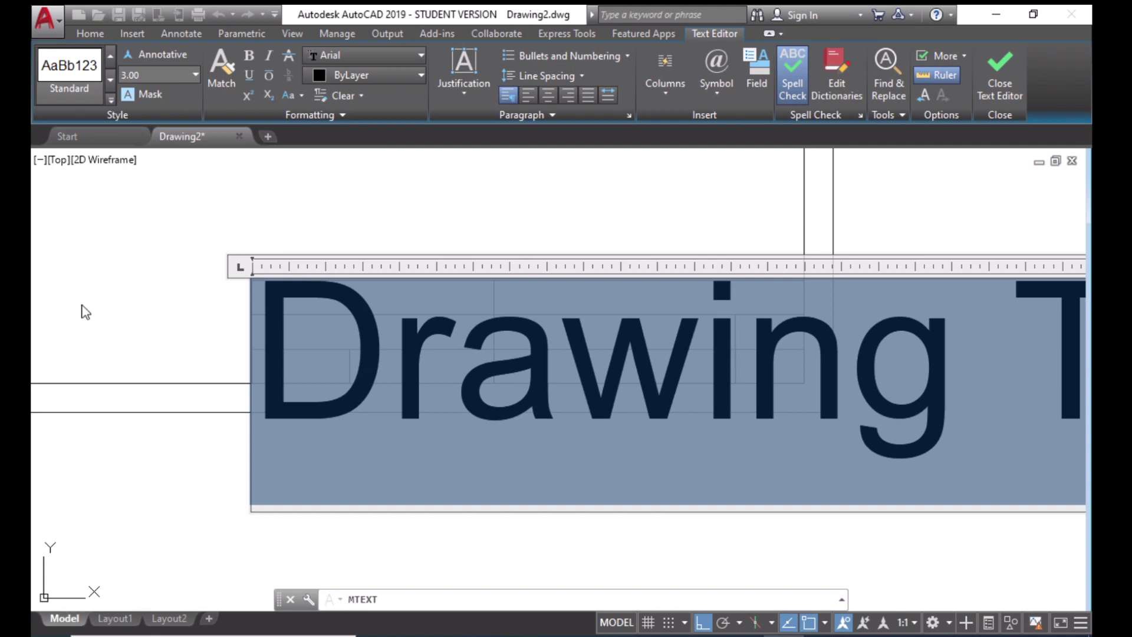
pyautogui.click(137, 258)
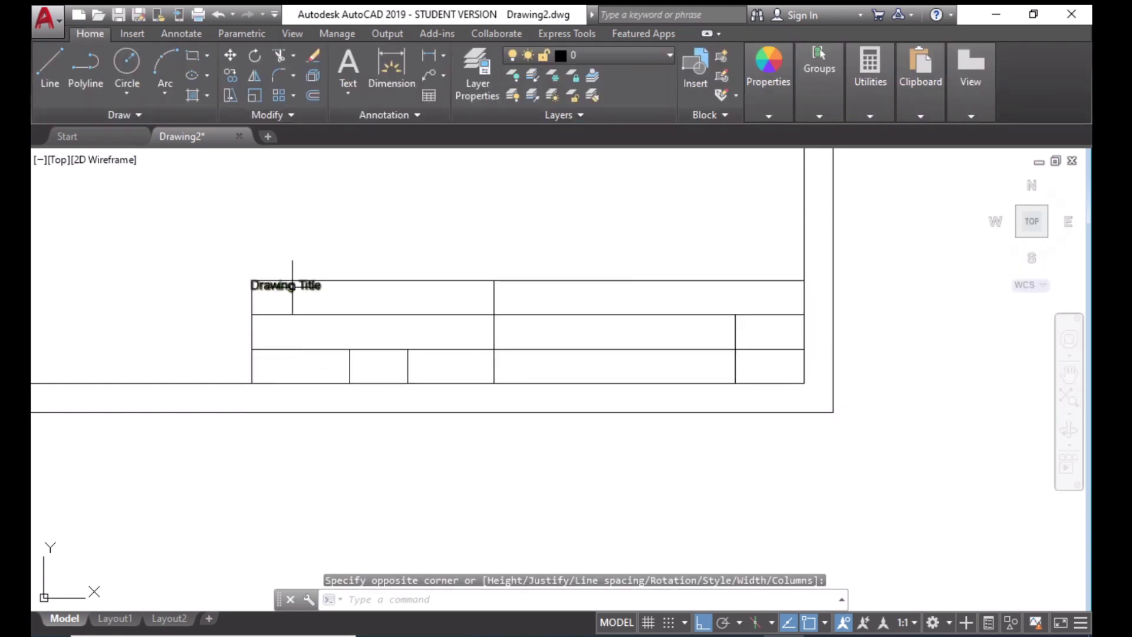
pyautogui.click(292, 284)
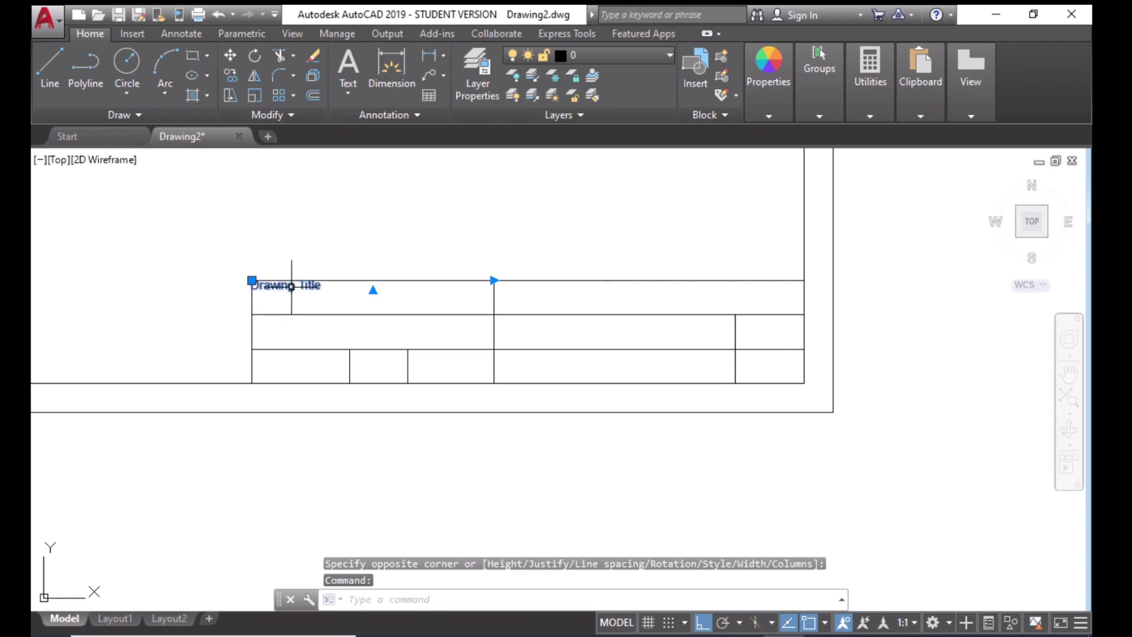
pyautogui.moveTo(301, 285)
pyautogui.mouseDown()
pyautogui.moveTo(326, 298)
pyautogui.moveTo(310, 304)
pyautogui.mouseUp()
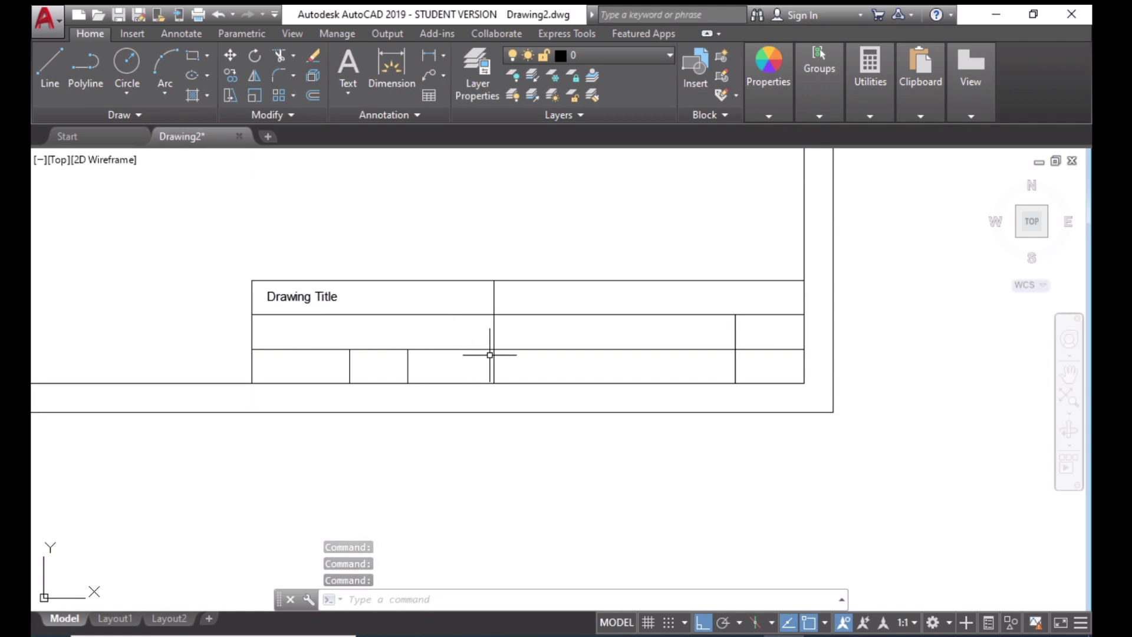
# Check the Snip & Sketch reference, return to AutoCAD and copy the "Drawing Title" text into the title block's upper-right cell
pyautogui.hotkey('alt', 'Tab')
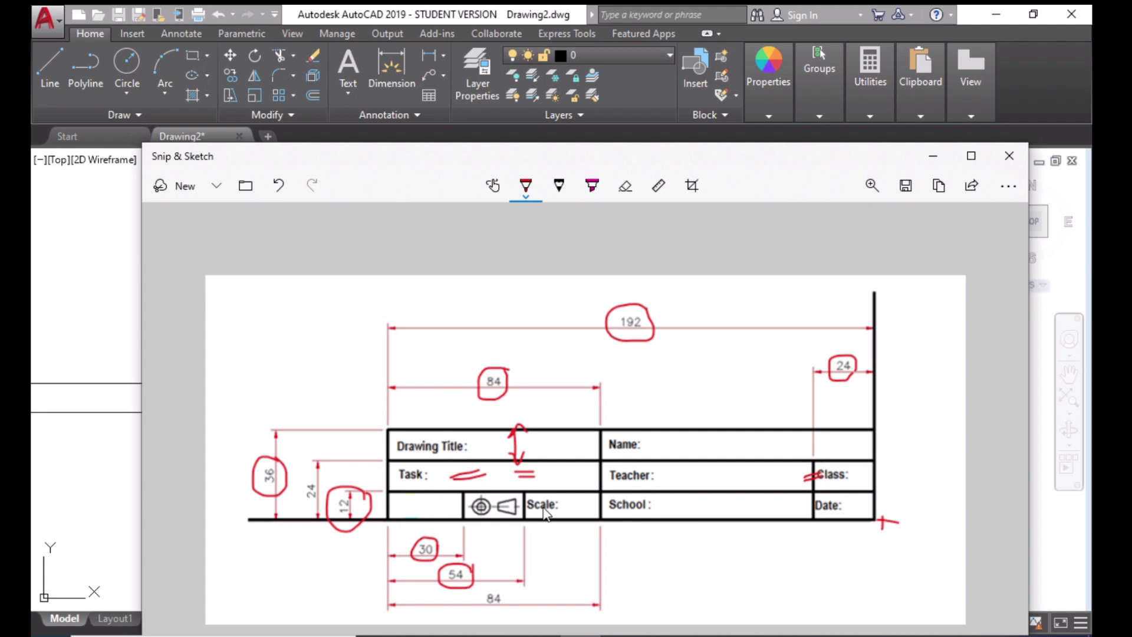
pyautogui.click(933, 155)
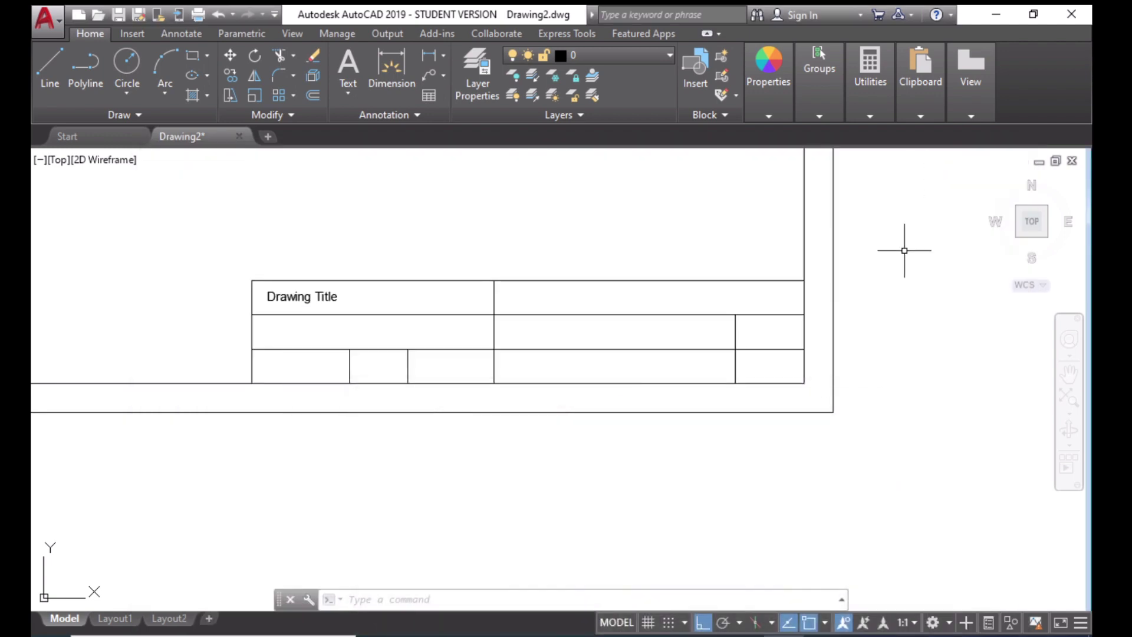
pyautogui.click(349, 89)
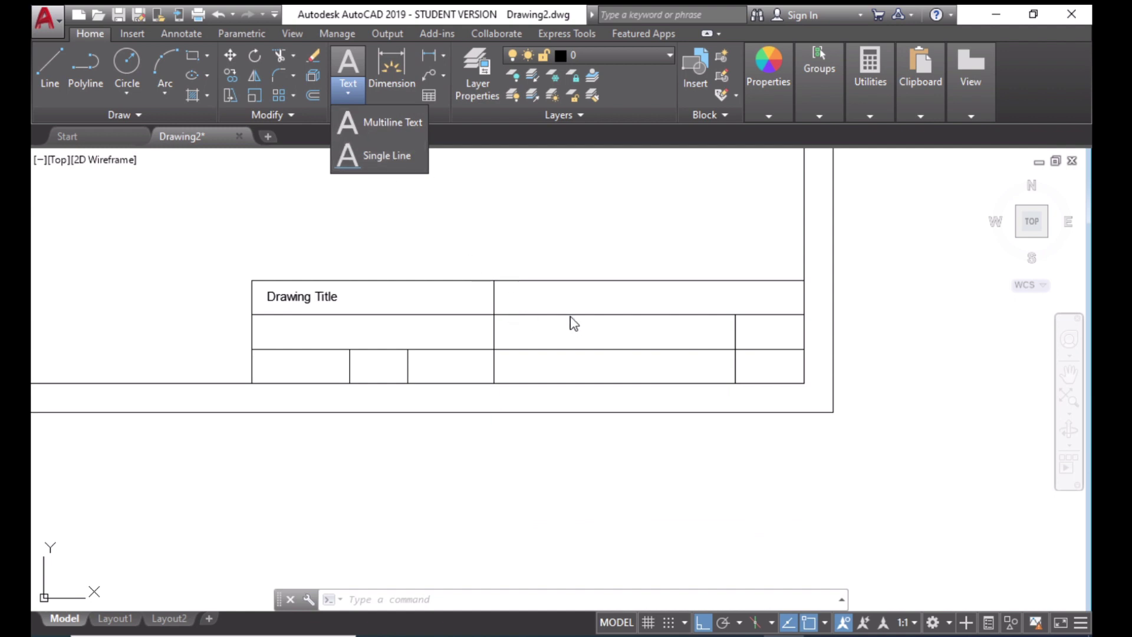
pyautogui.click(564, 255)
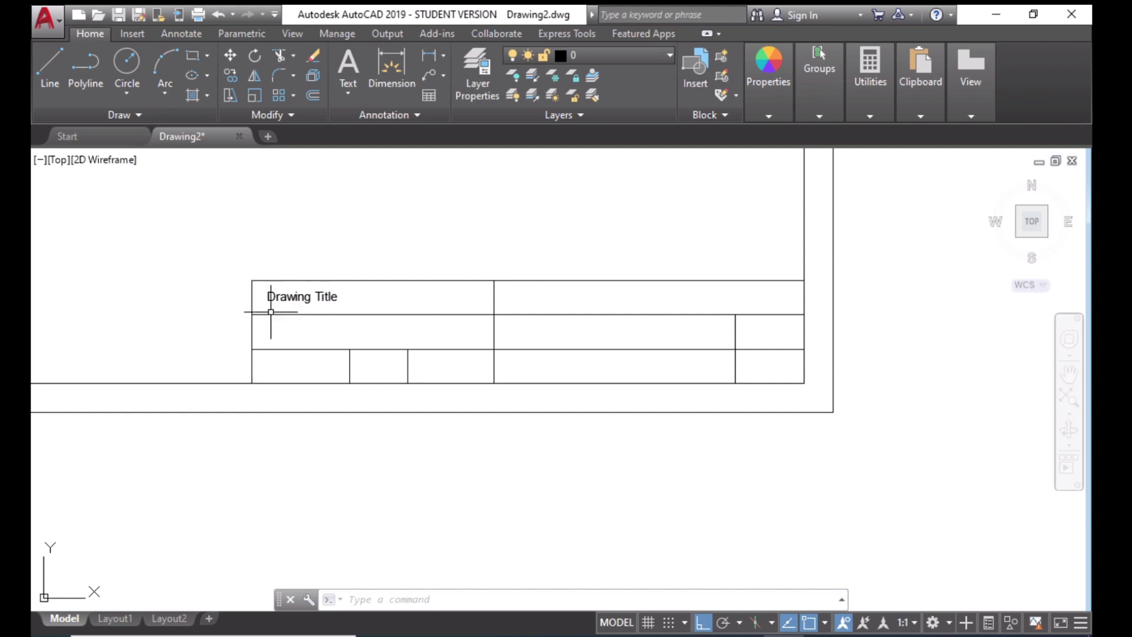
pyautogui.click(313, 297)
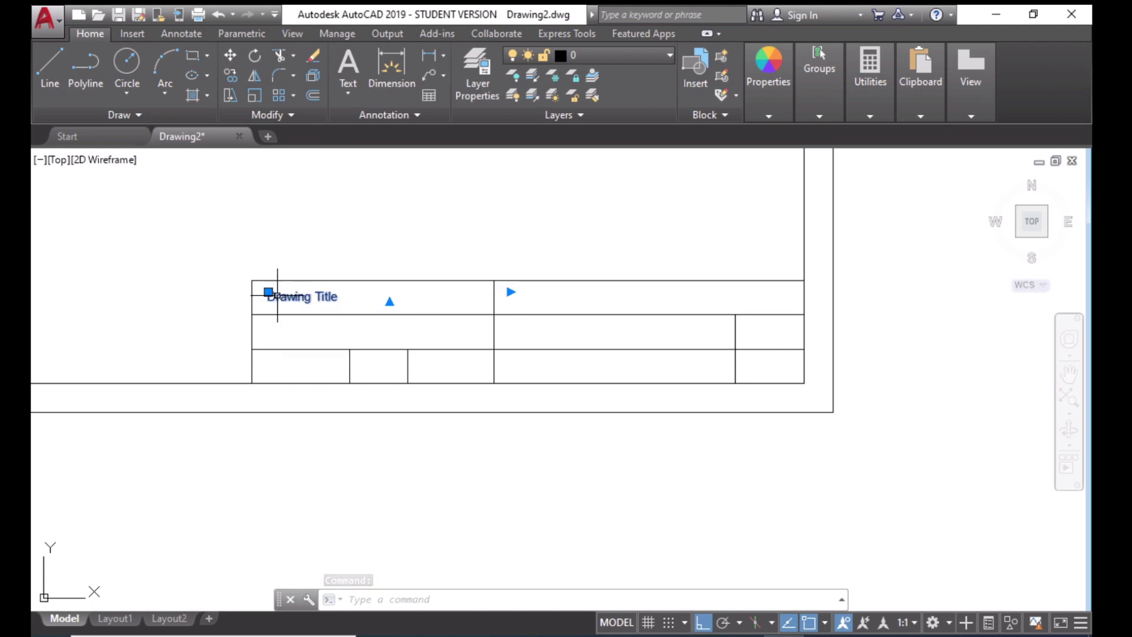
pyautogui.hotkey('ctrl', 'c')
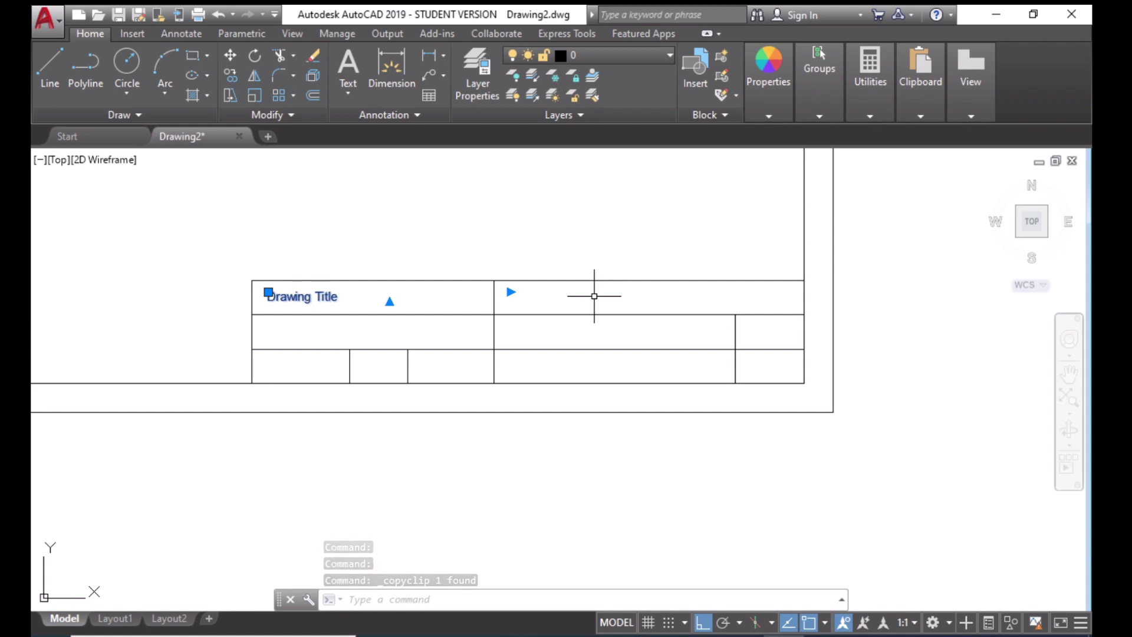
pyautogui.hotkey('ctrl', 'v')
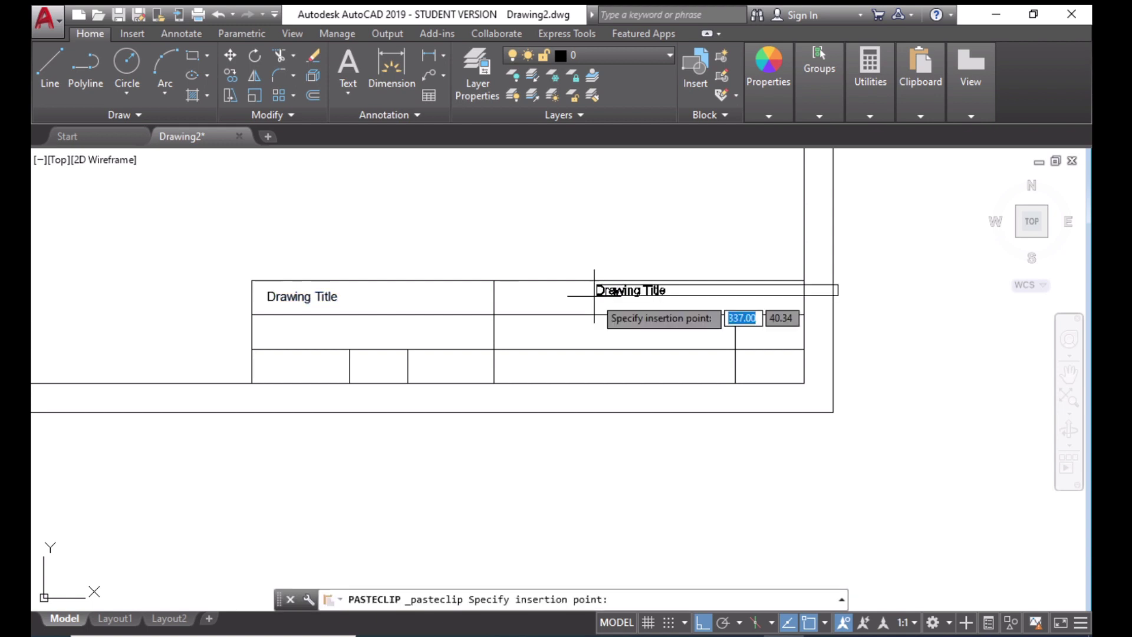
pyautogui.click(508, 302)
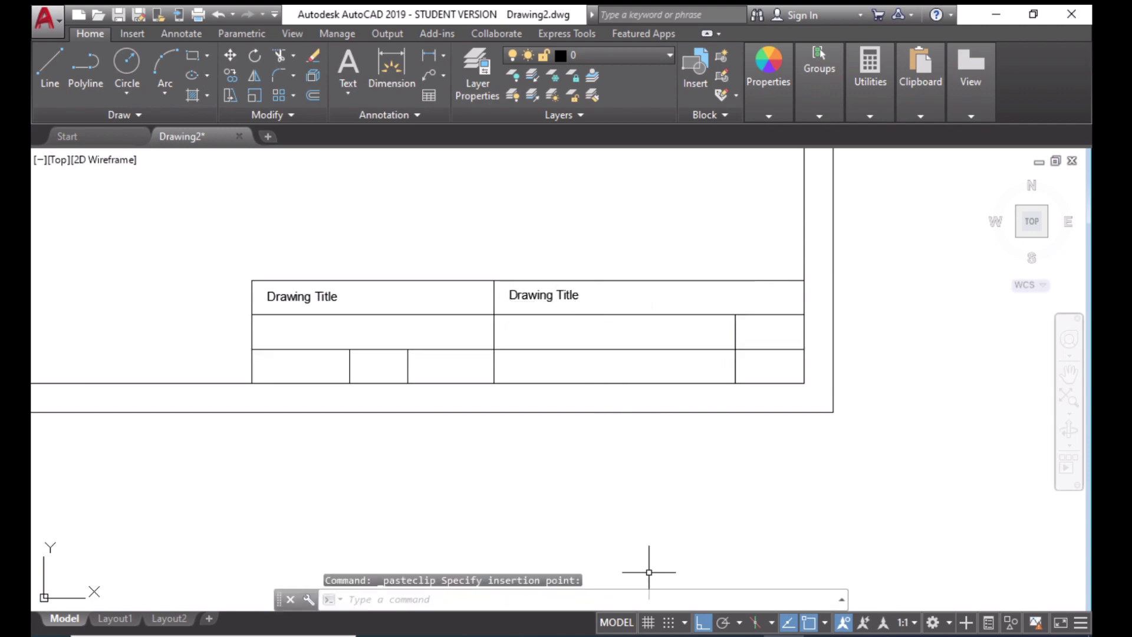
# Check the cell's label in the reference and change the copied upper-right text to "Name:"
pyautogui.click(602, 634)
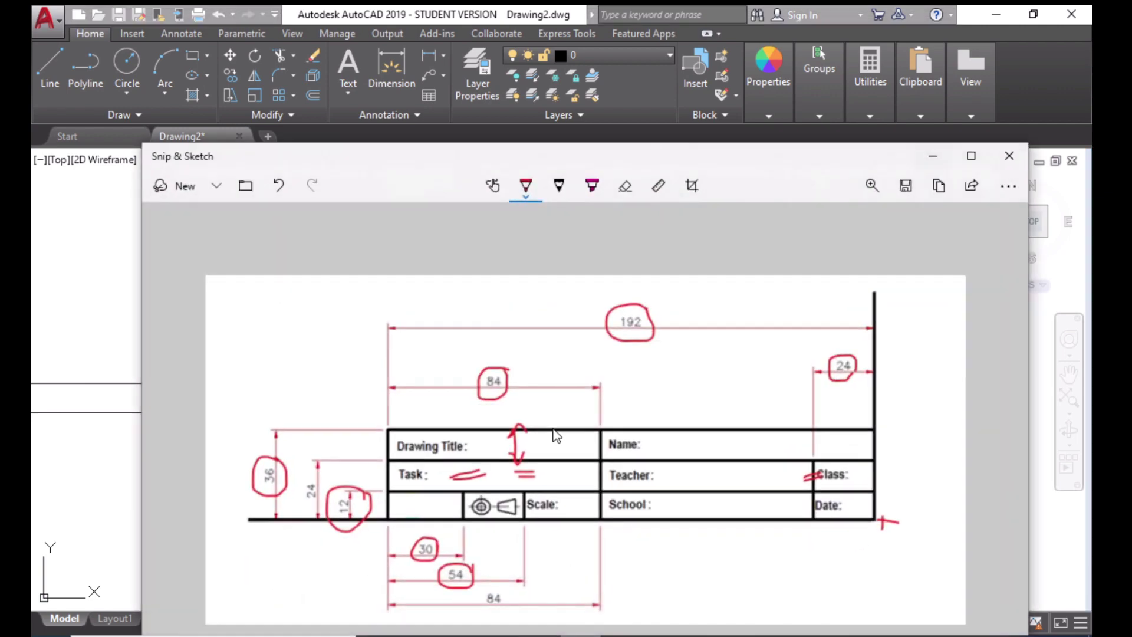
pyautogui.click(931, 156)
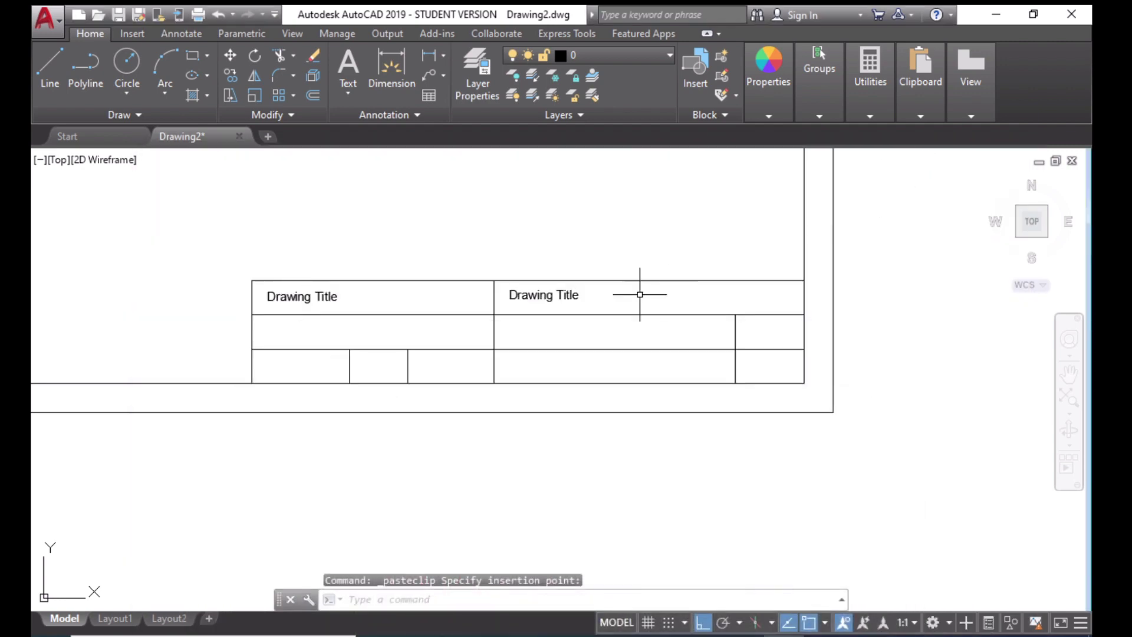
pyautogui.click(536, 297)
pyautogui.doubleClick(536, 297)
pyautogui.moveTo(586, 296); pyautogui.dragTo(475, 308)
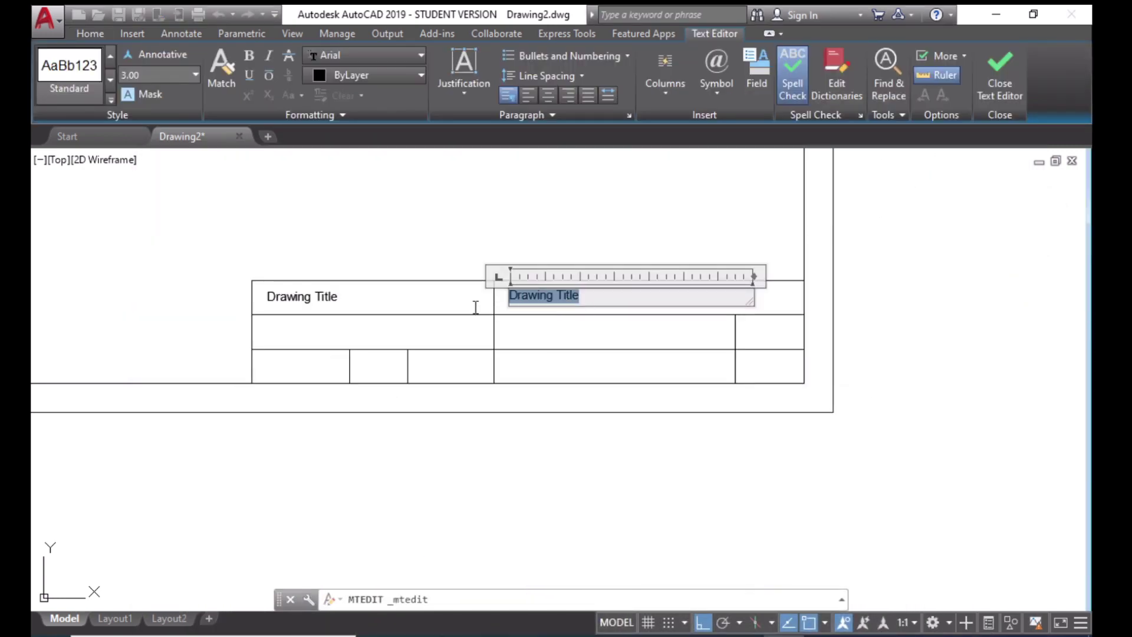
pyautogui.write('Name:')
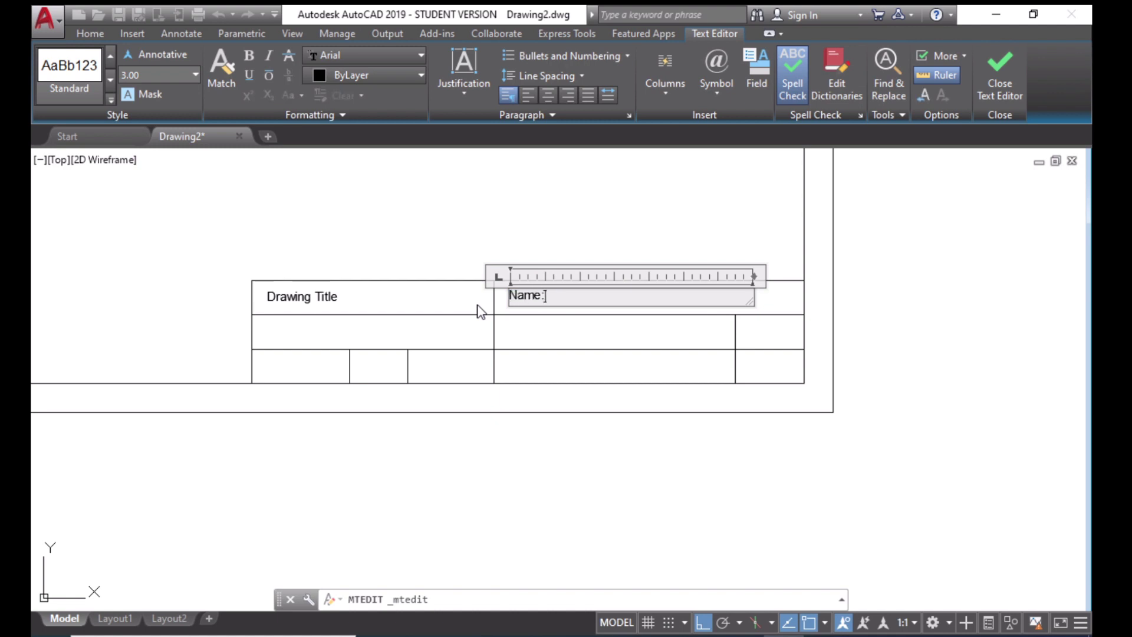
pyautogui.click(503, 233)
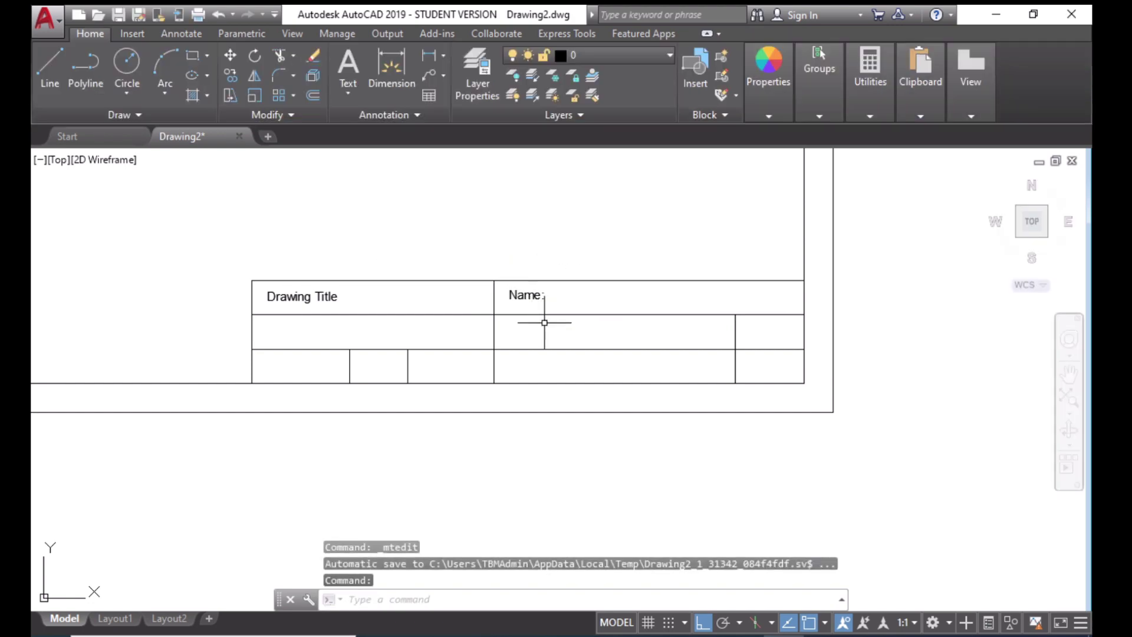
# Copy the "Name:" text into the cell below "Drawing Title" and change the copy to "Task:"
pyautogui.click(522, 292)
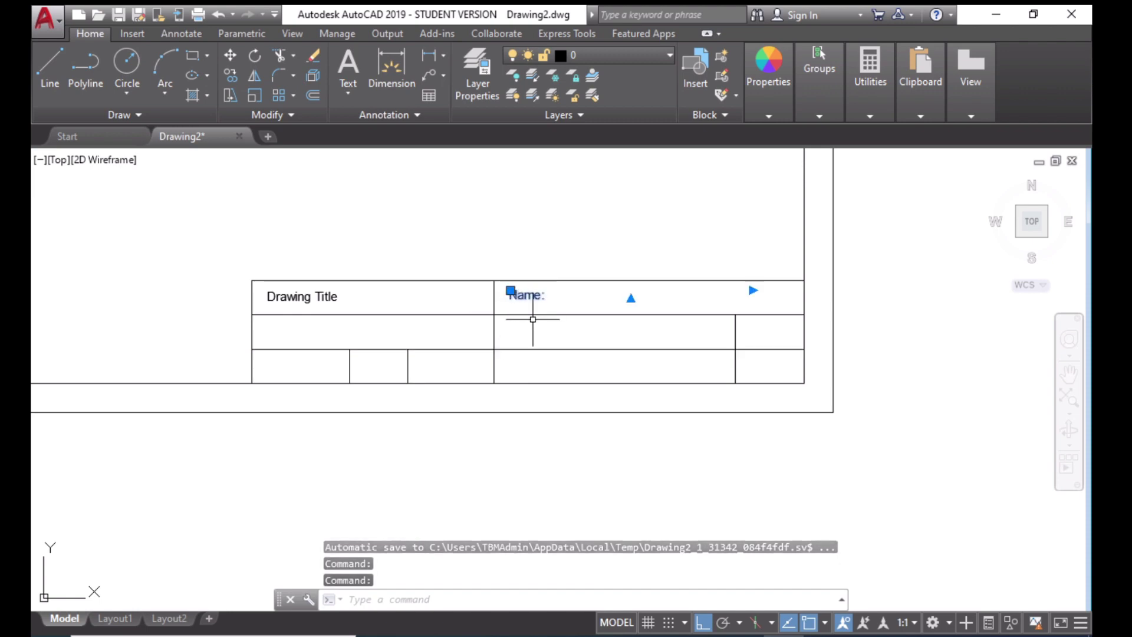
pyautogui.hotkey('ctrl', 'c')
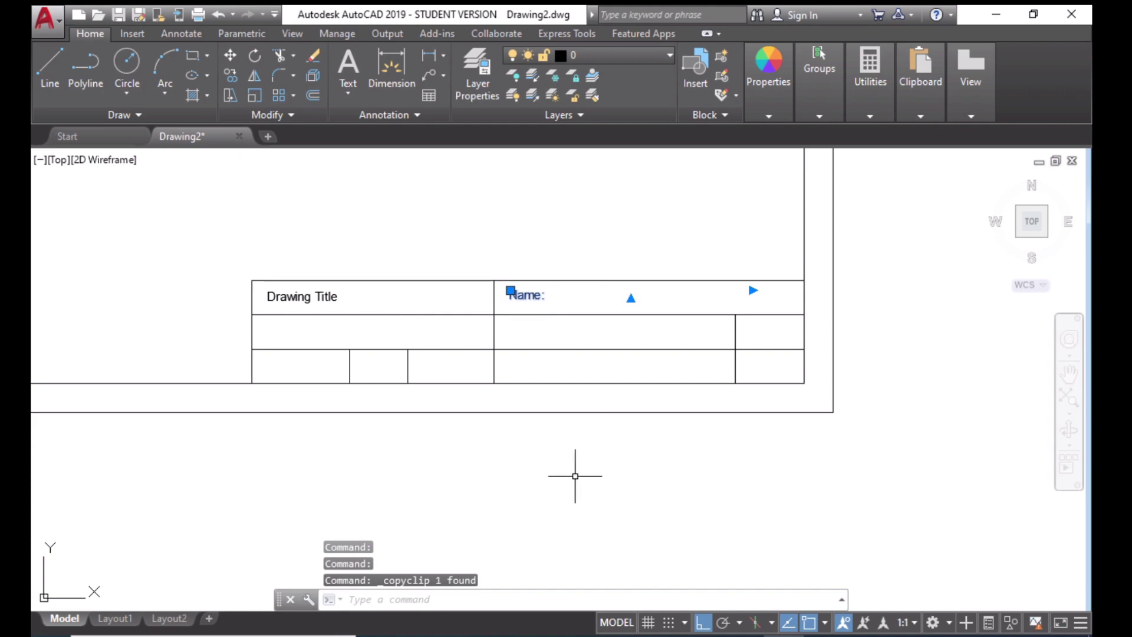
pyautogui.hotkey('ctrl', 'v')
pyautogui.click(266, 335)
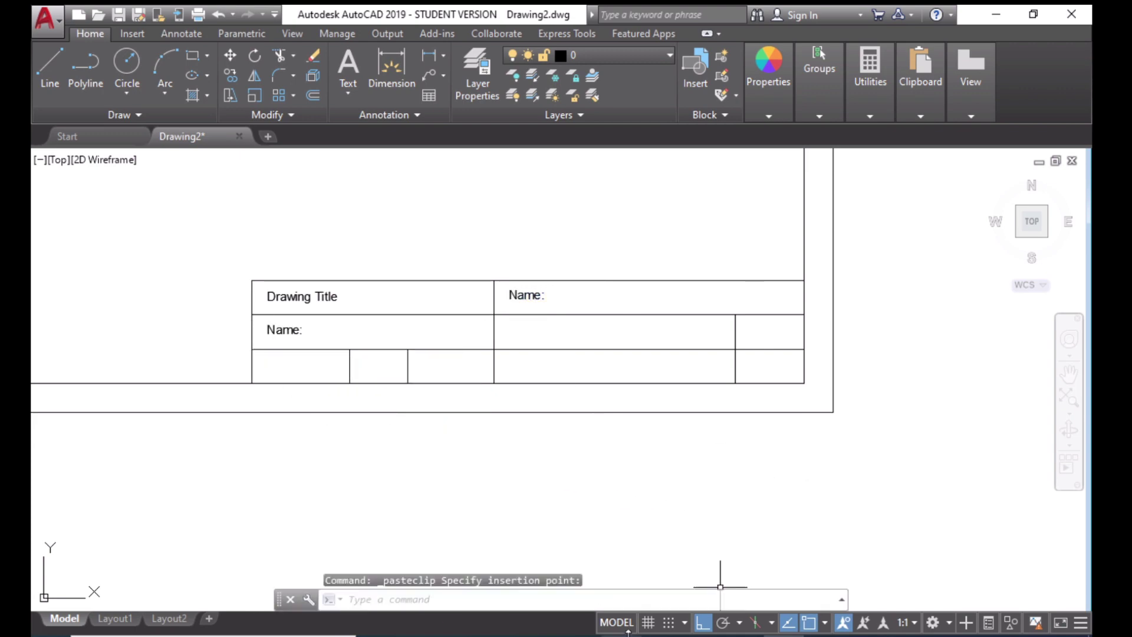
pyautogui.doubleClick(265, 328)
pyautogui.write('Task:')
pyautogui.click(352, 381)
# Place a copy of the label text in the cell below "Name:" and change it to "Teacher:"
pyautogui.hotkey('ctrl', 'v')
pyautogui.click(509, 336)
pyautogui.doubleClick(516, 334)
pyautogui.write('Teacher:')
# Place a copy of the "Teacher:" text at the middle row's right-hand cell divider and change it to "Class:"
pyautogui.hotkey('ctrl', 'v')
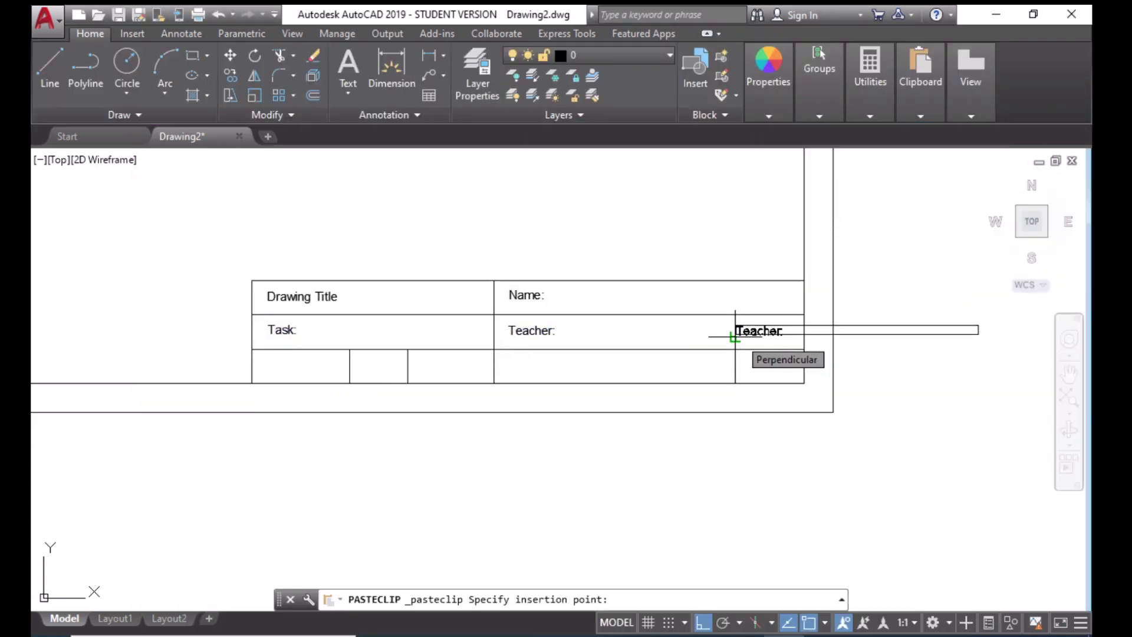
pyautogui.click(735, 336)
pyautogui.write('Class:')
# Place a label copy in the bottom-row cell below "Teacher:" and change it to "School:"
pyautogui.hotkey('ctrl', 'v')
pyautogui.click(508, 372)
pyautogui.doubleClick(519, 367)
pyautogui.write('School:')
pyautogui.click(487, 389)
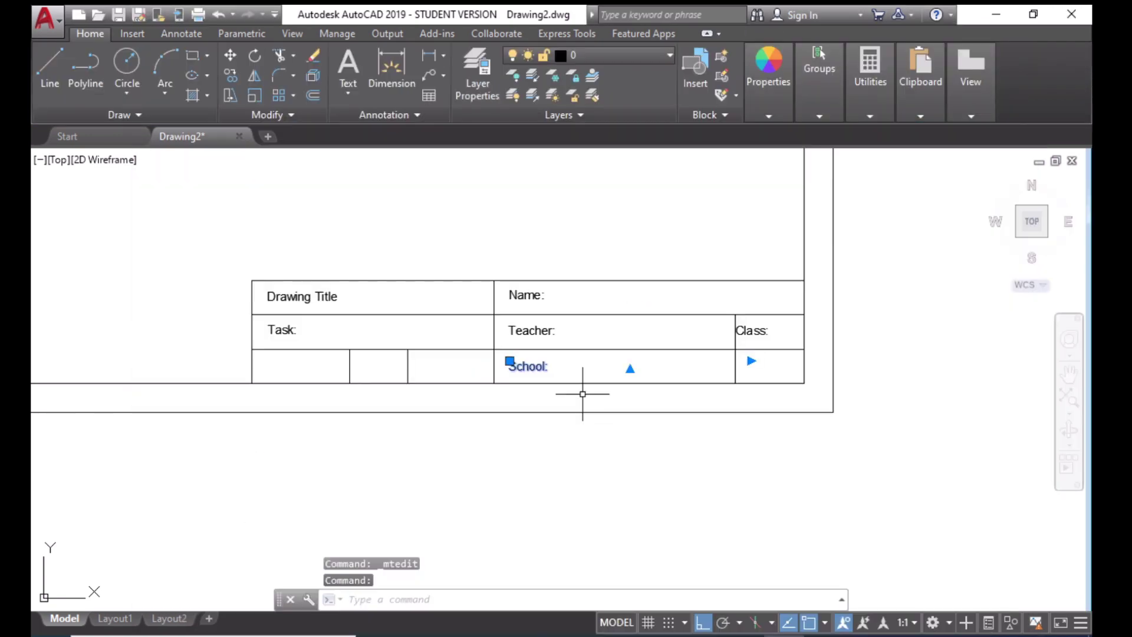
# Place a label copy in the bottom-row cell left of "School:" and change it to "Scale:"
pyautogui.hotkey('ctrl', 'v')
pyautogui.click(417, 370)
pyautogui.doubleClick(430, 365)
pyautogui.write('Scale:')
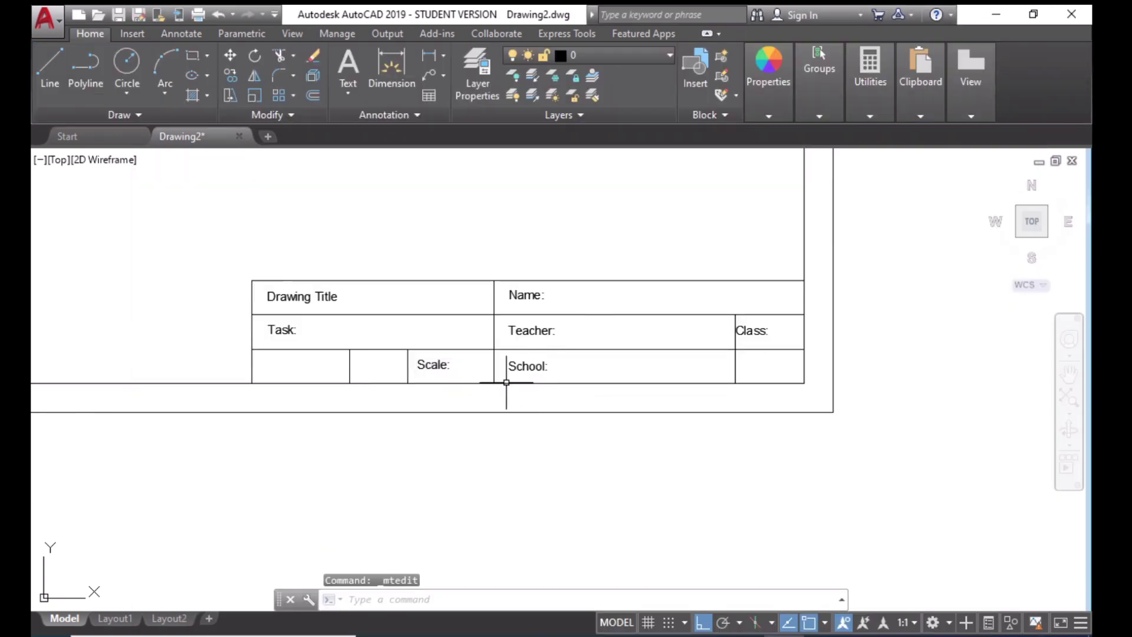
# Copy the "Scale:" text into the cell below "Class:" and change the copy to "Date:"
pyautogui.click(421, 369)
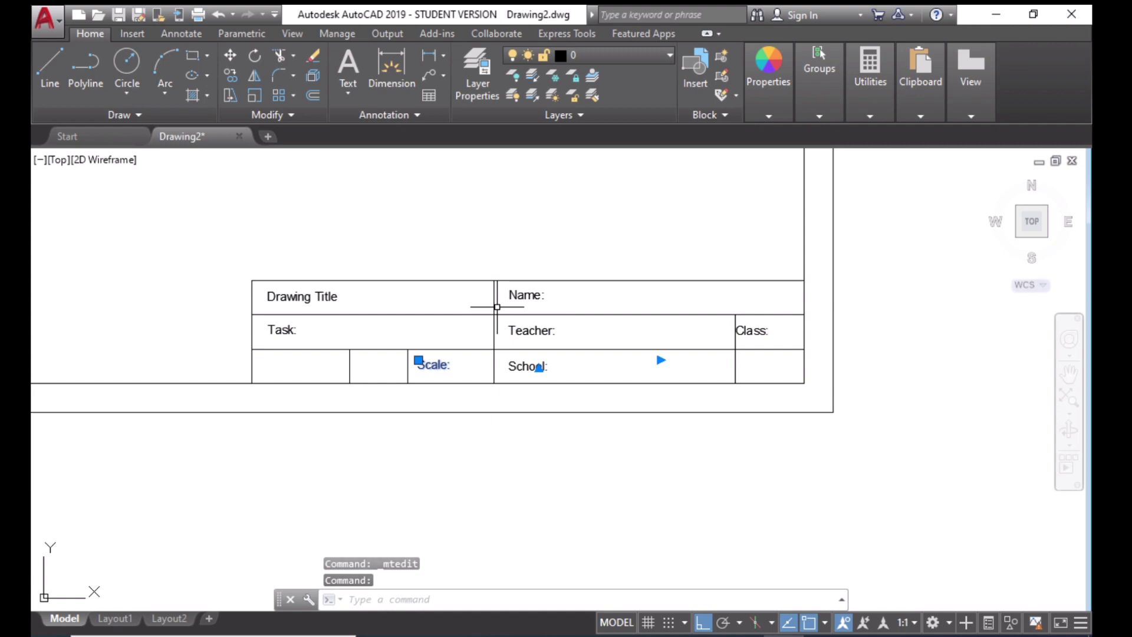
pyautogui.hotkey('ctrl', 'c')
pyautogui.hotkey('ctrl', 'v')
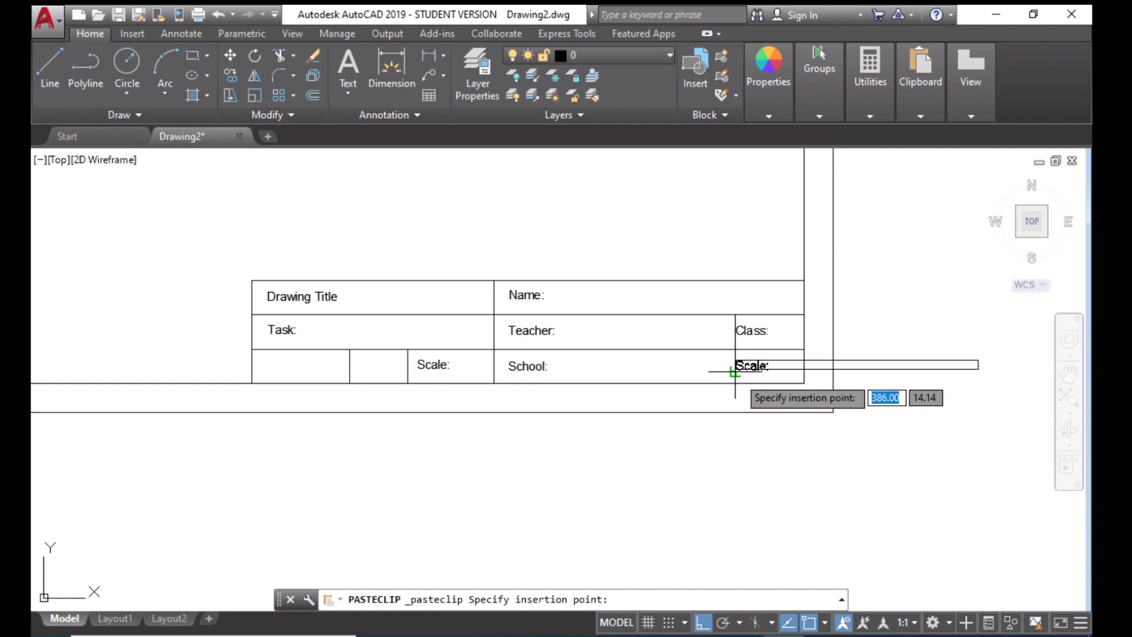
pyautogui.click(735, 372)
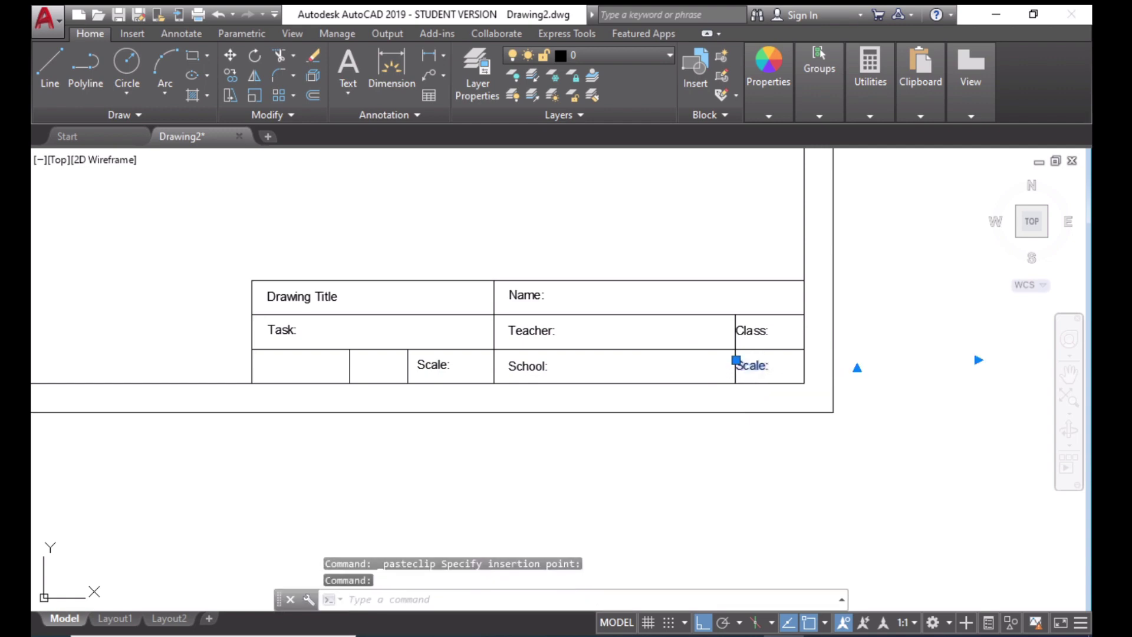
pyautogui.doubleClick(760, 372)
pyautogui.moveTo(778, 371); pyautogui.dragTo(705, 380)
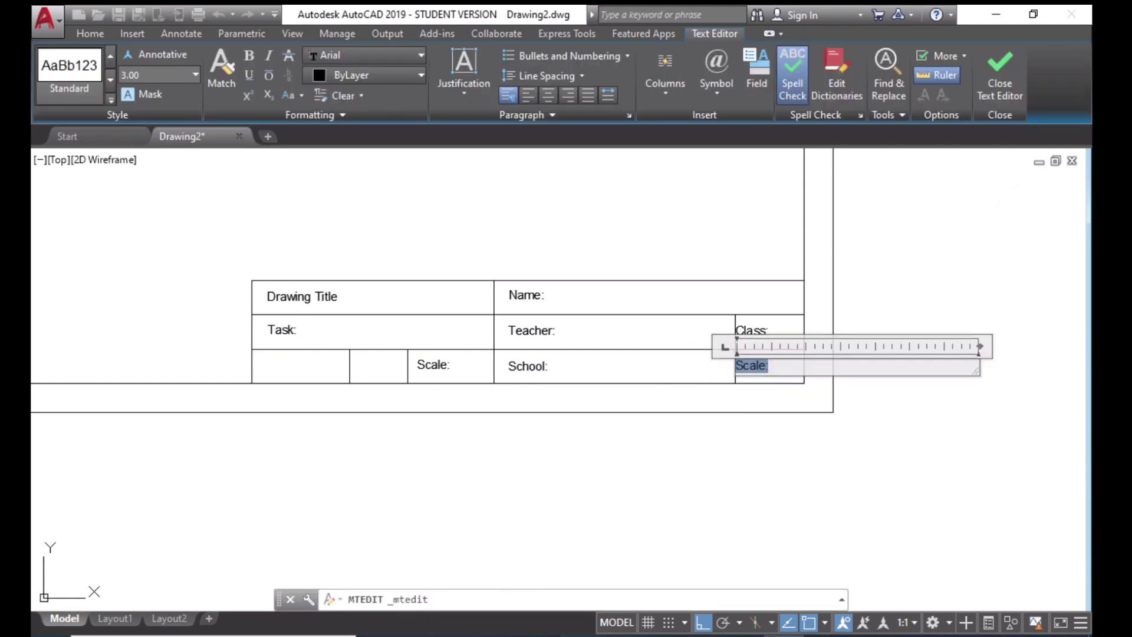
pyautogui.click(766, 635)
pyautogui.click(767, 635)
pyautogui.write('Dat')
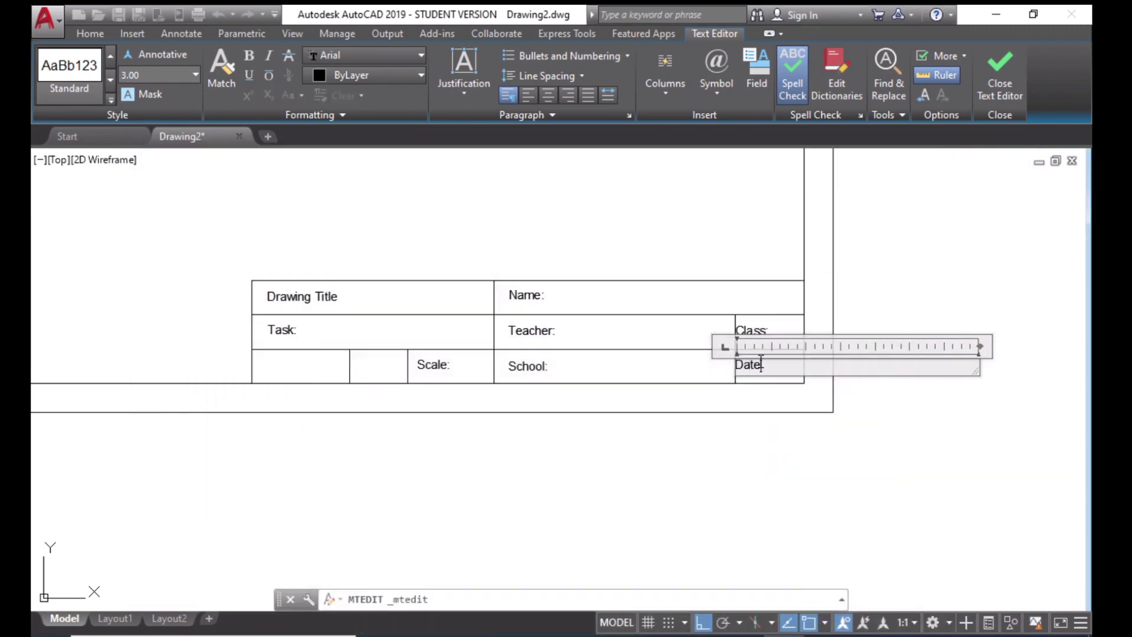
pyautogui.click(672, 342)
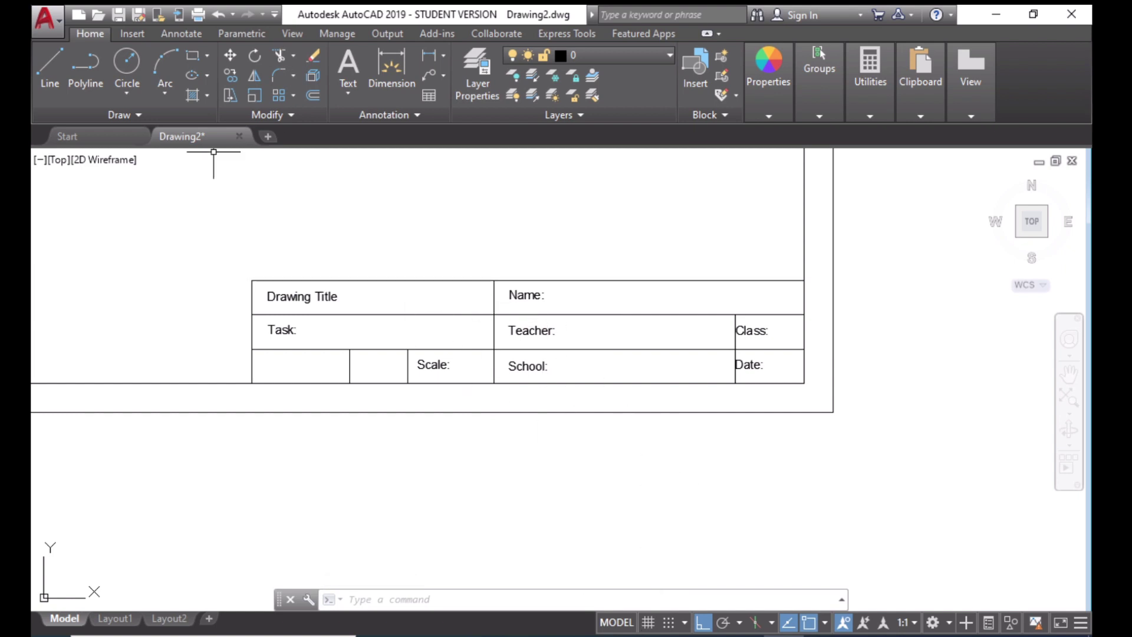
pyautogui.doubleClick(529, 294)
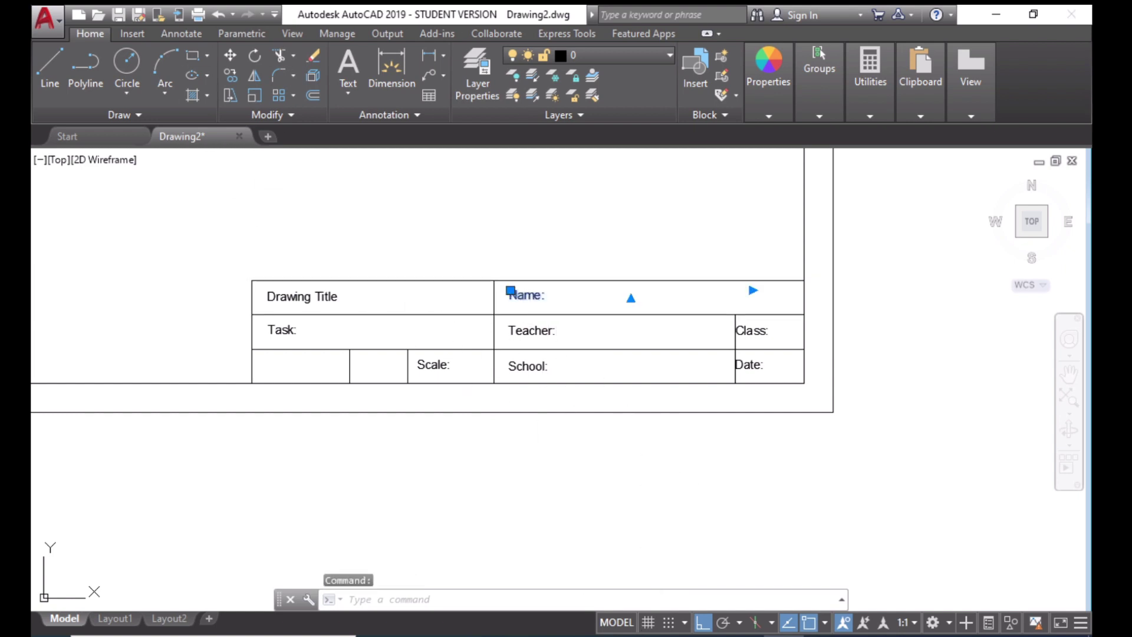
pyautogui.moveTo(577, 297); pyautogui.dragTo(509, 294)
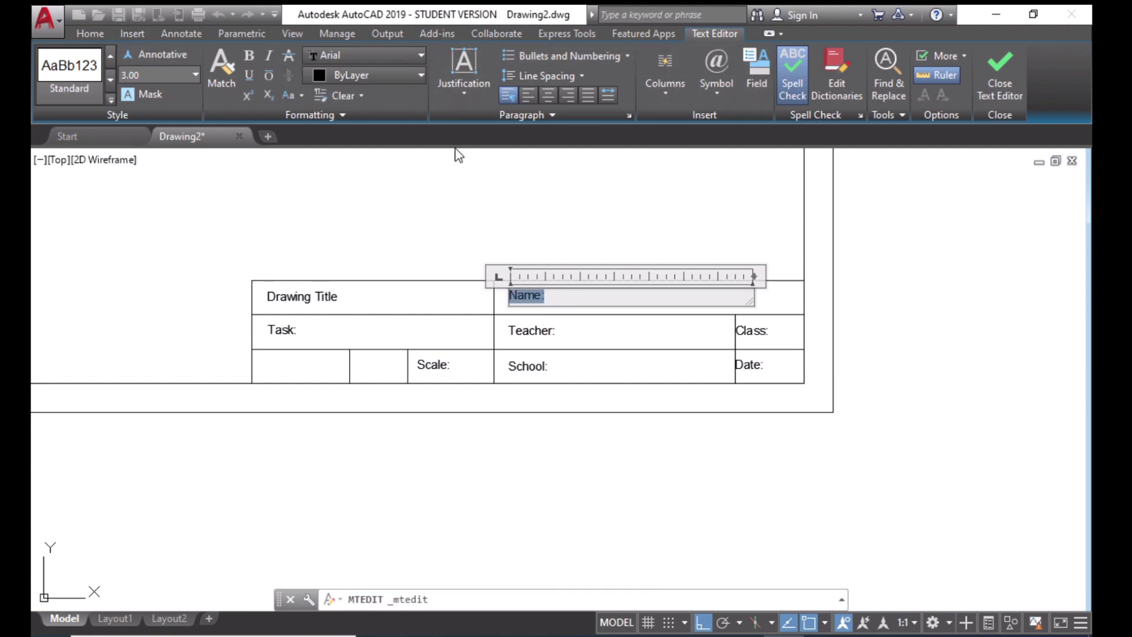
pyautogui.click(452, 294)
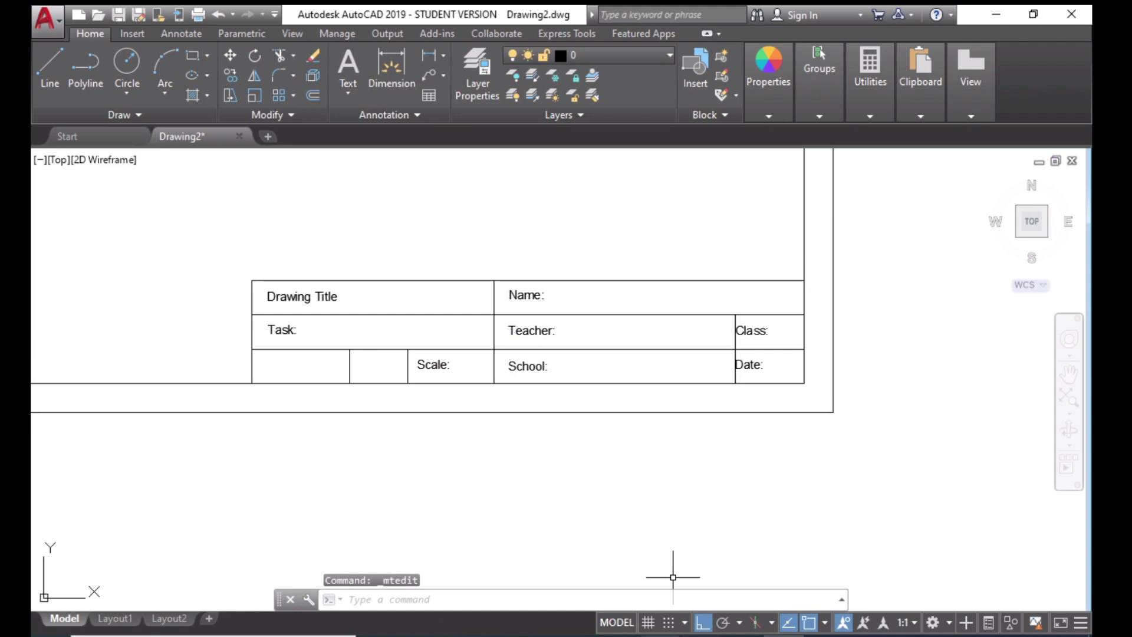
# Switch to Snip & Sketch to check the projection symbol cell in the reference title block, and minimize the reference image
pyautogui.hotkey('alt', 'Tab')
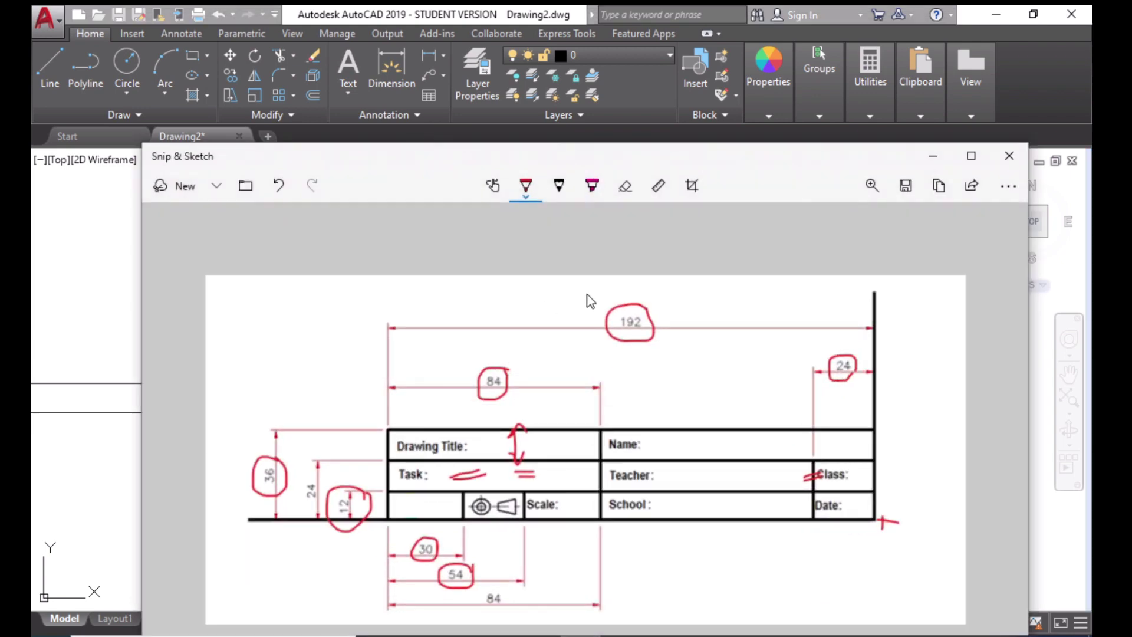
pyautogui.moveTo(474, 161); pyautogui.dragTo(493, 112)
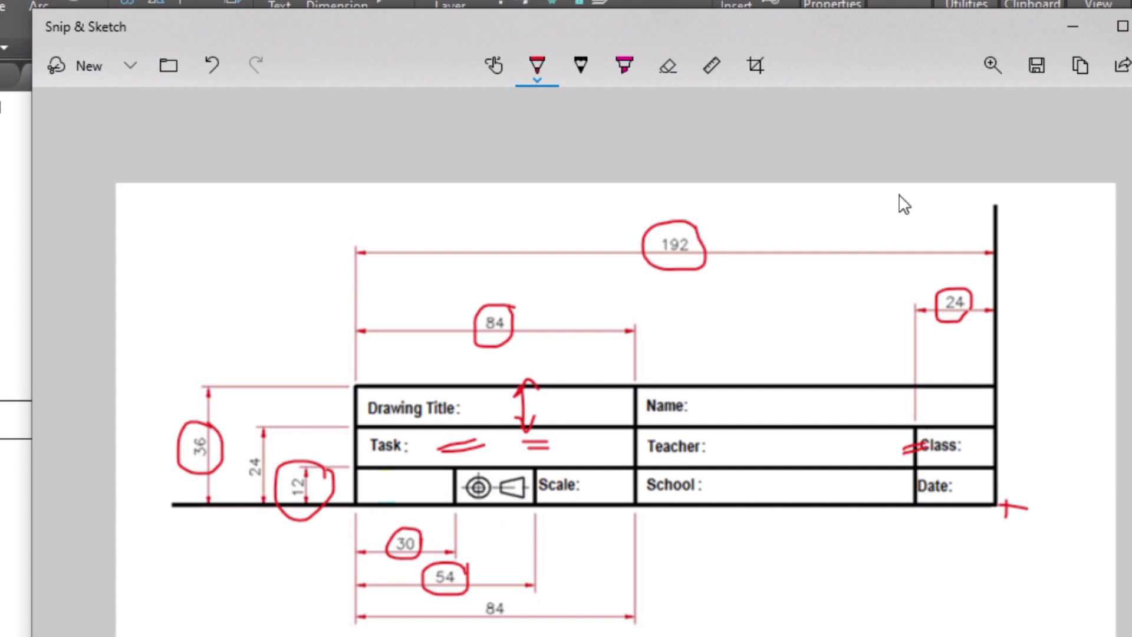
pyautogui.click(1073, 29)
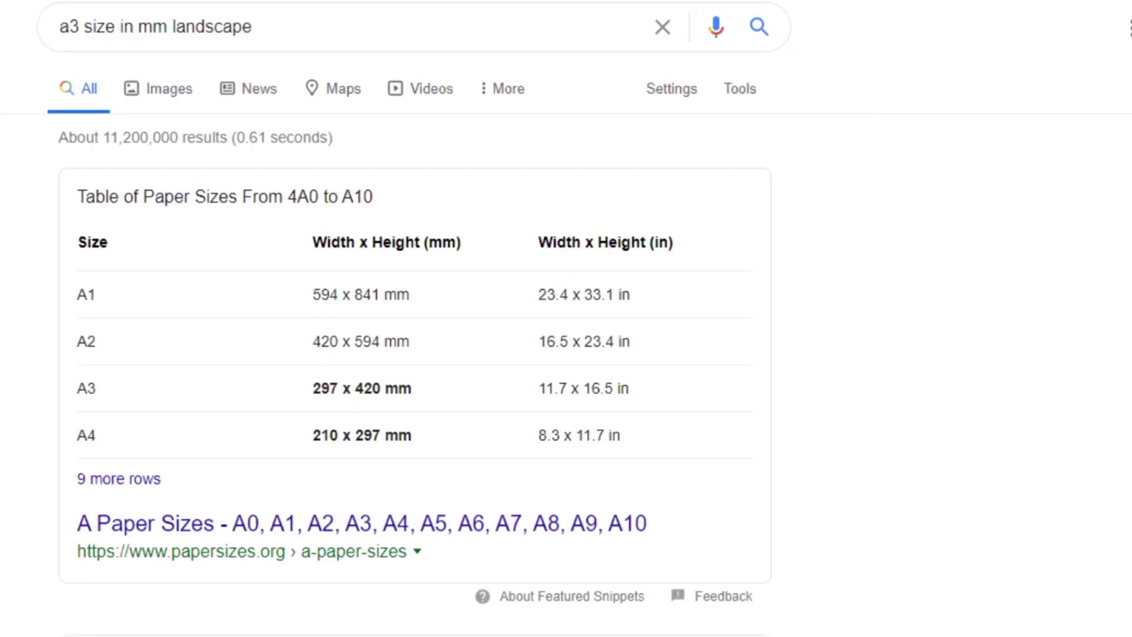
# In the web browser, search Google Images for "3rd angle projection"
pyautogui.click(306, 35)
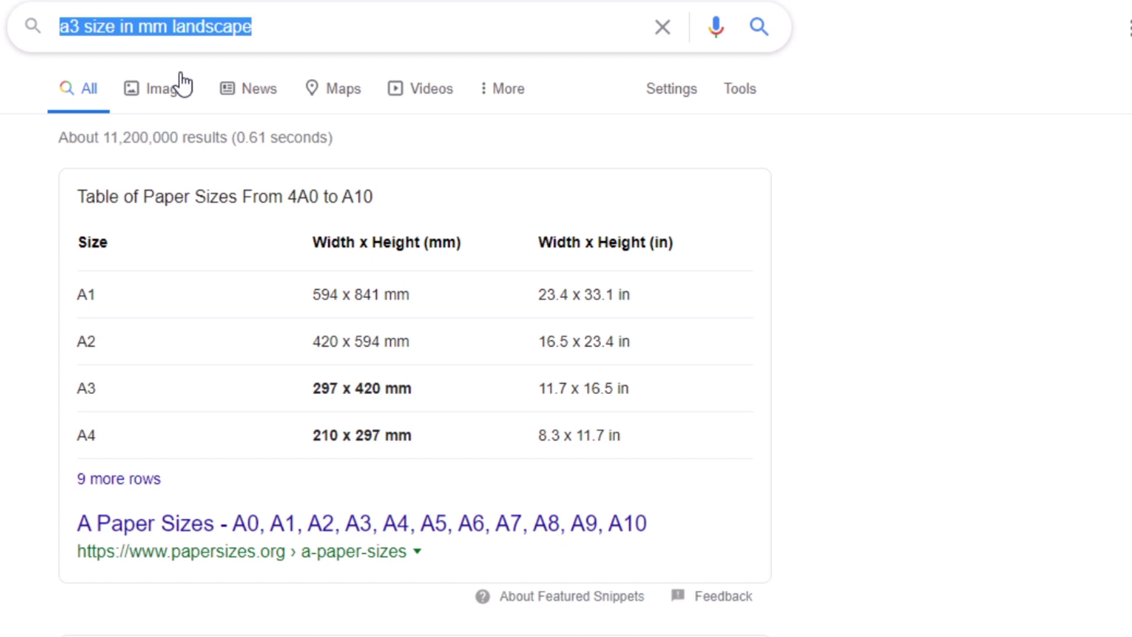
pyautogui.write('3rd ')
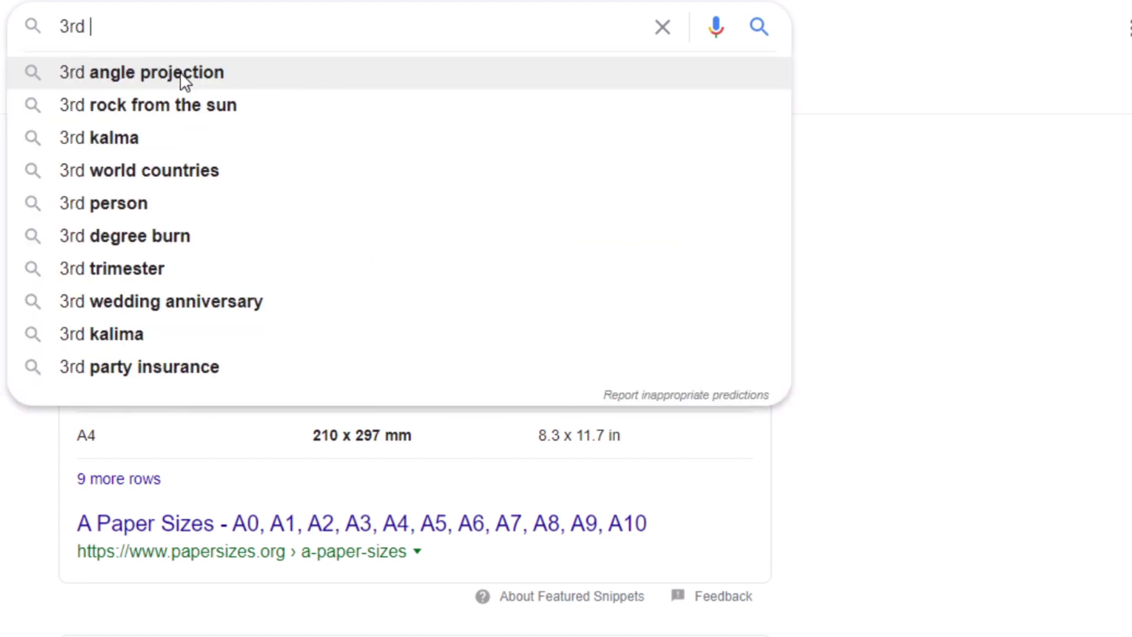
pyautogui.write('angle')
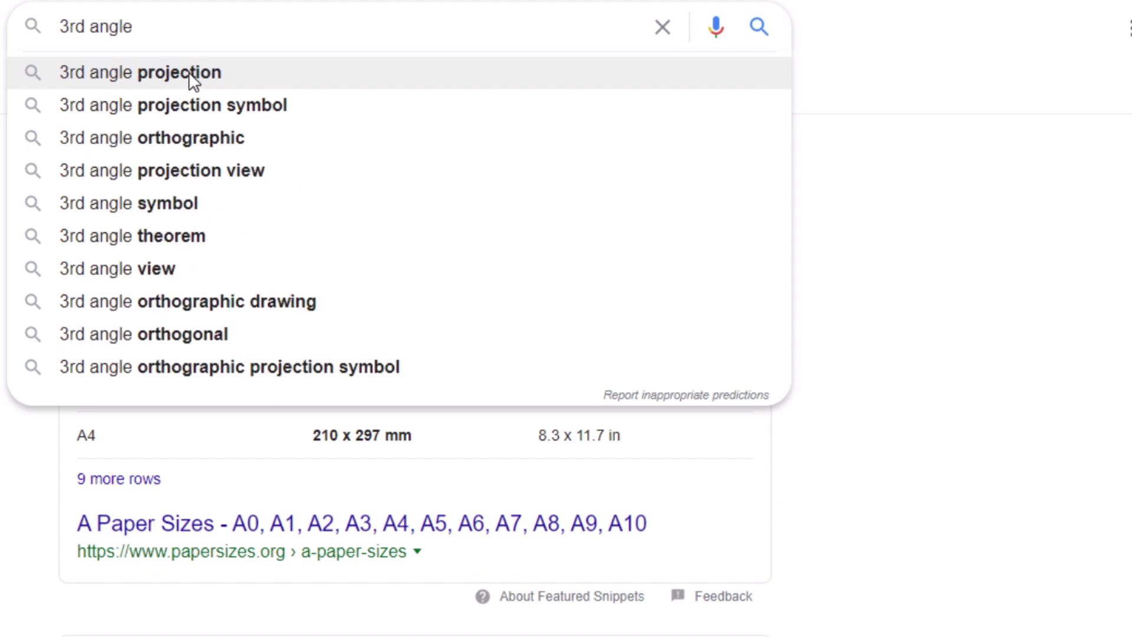
pyautogui.click(193, 73)
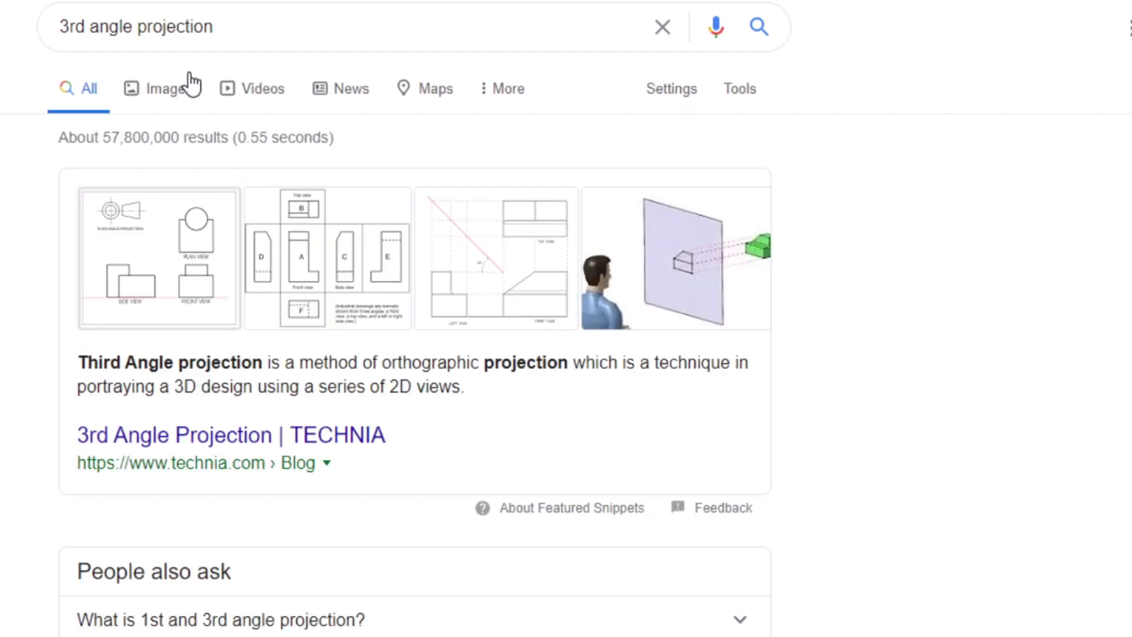
pyautogui.click(166, 99)
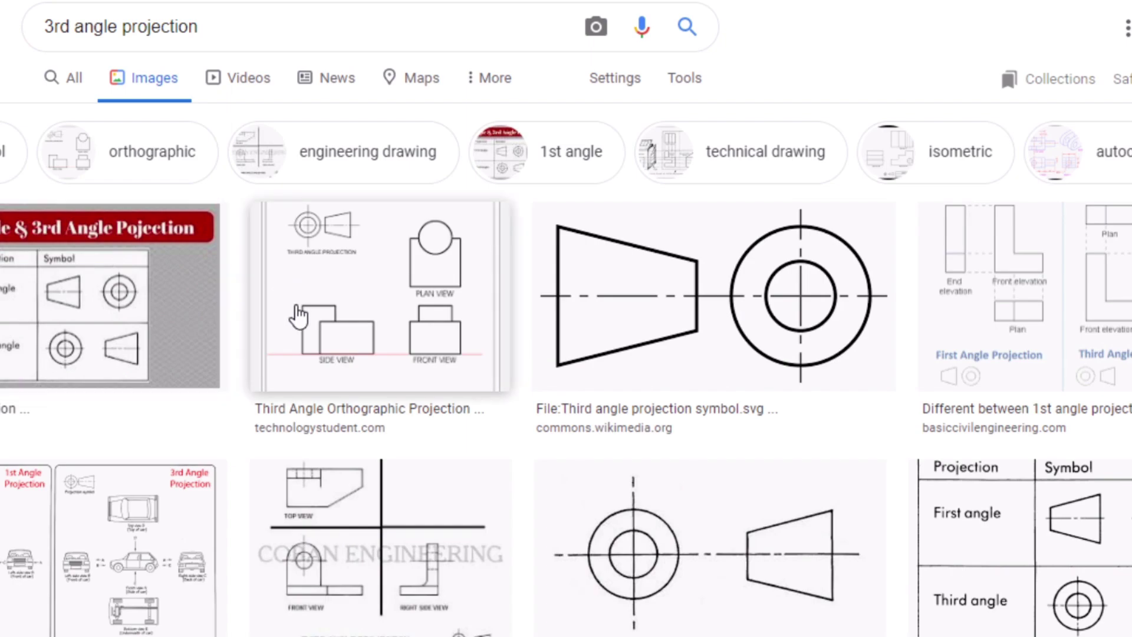
# Save the vivadifferences.com image of the third-angle symbol as the JPEG "Third-Angle-Projection-Symbol" in the Downloads folder
pyautogui.scroll(-2, 299, 316)
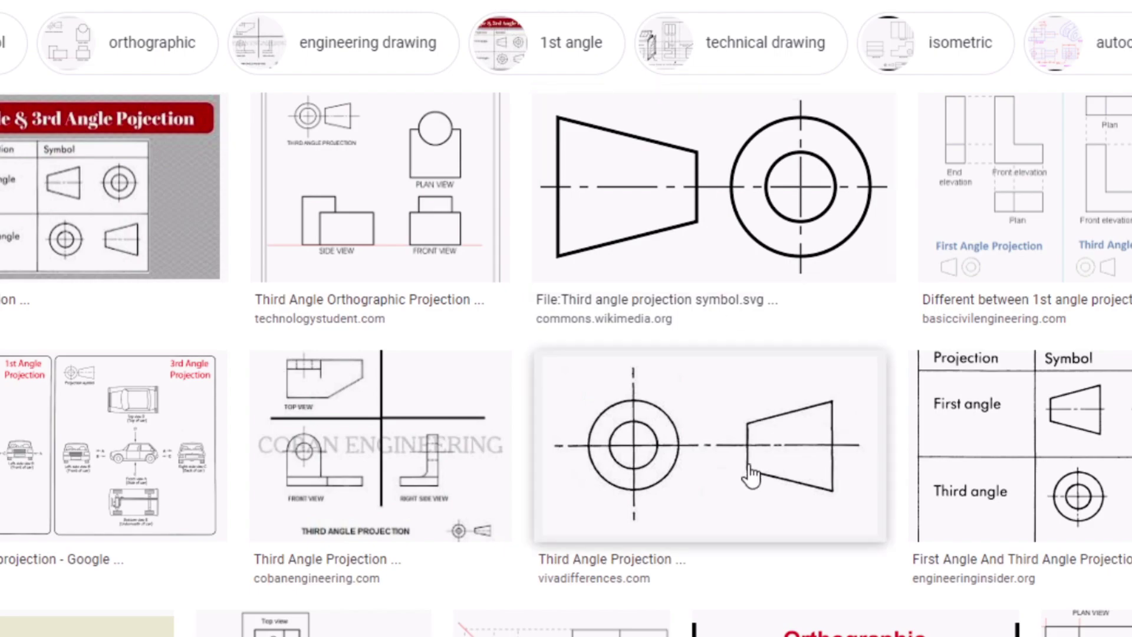
pyautogui.click(707, 479)
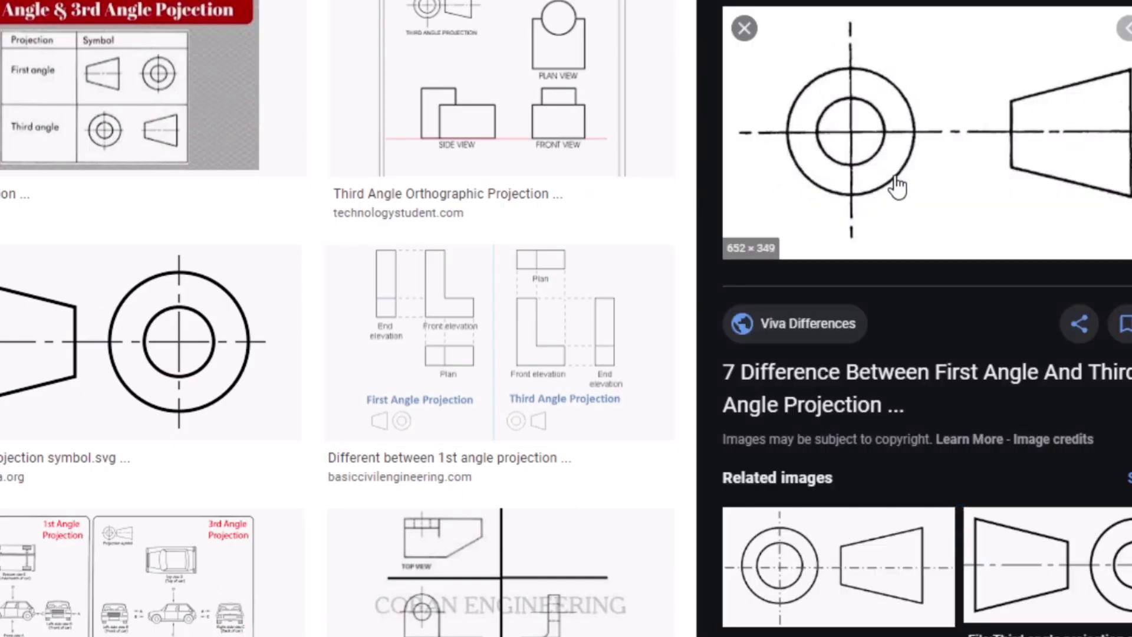
pyautogui.rightClick(861, 144)
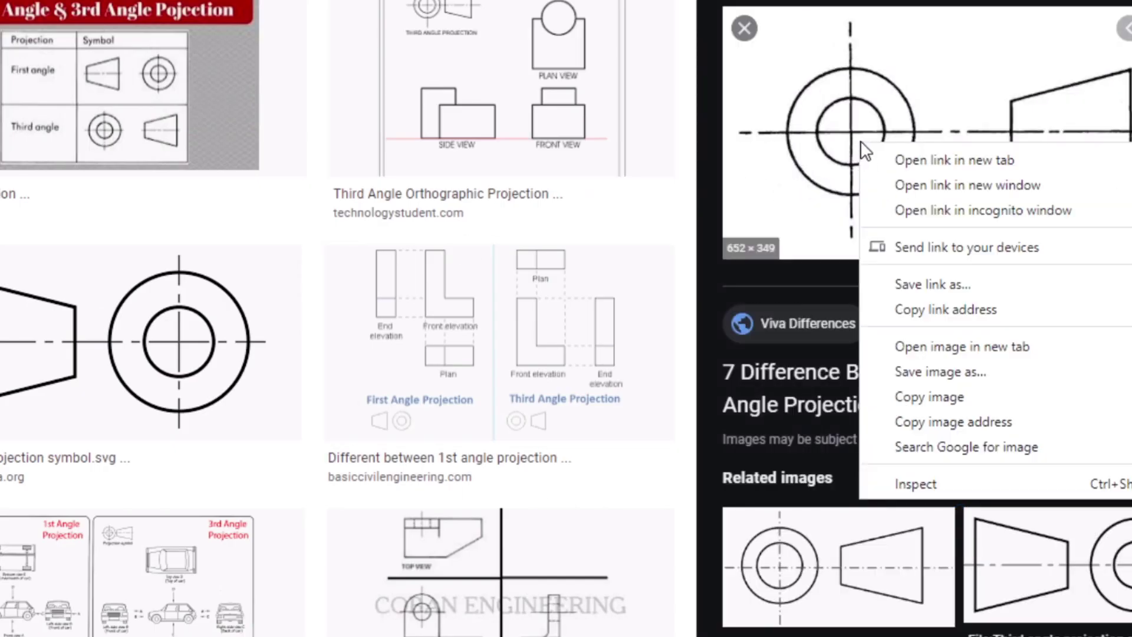
pyautogui.click(920, 372)
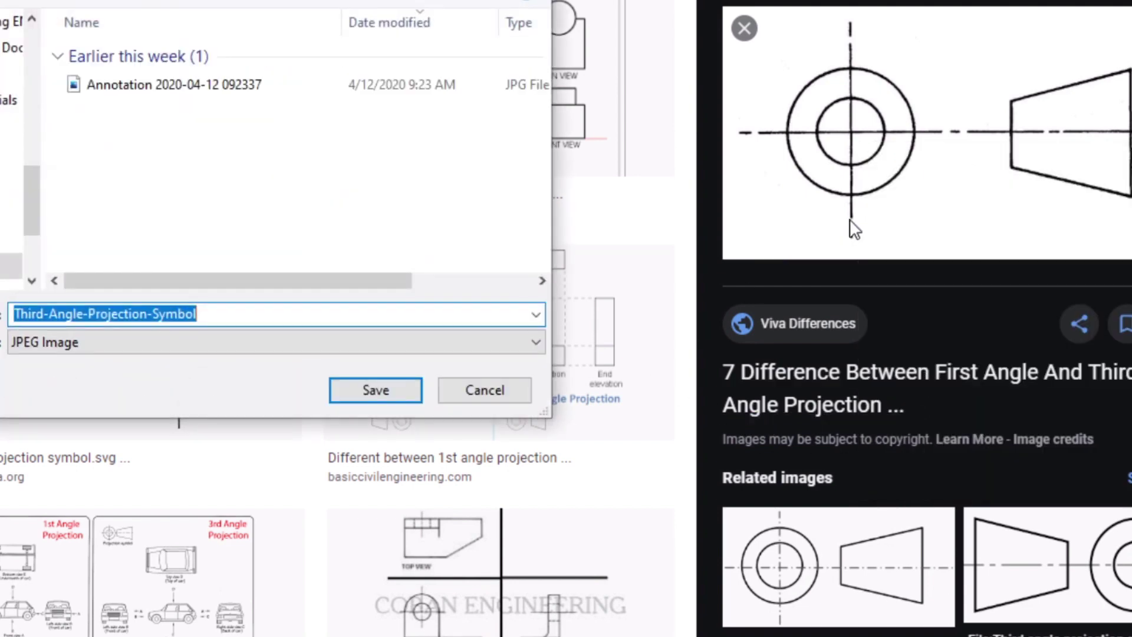
pyautogui.click(362, 389)
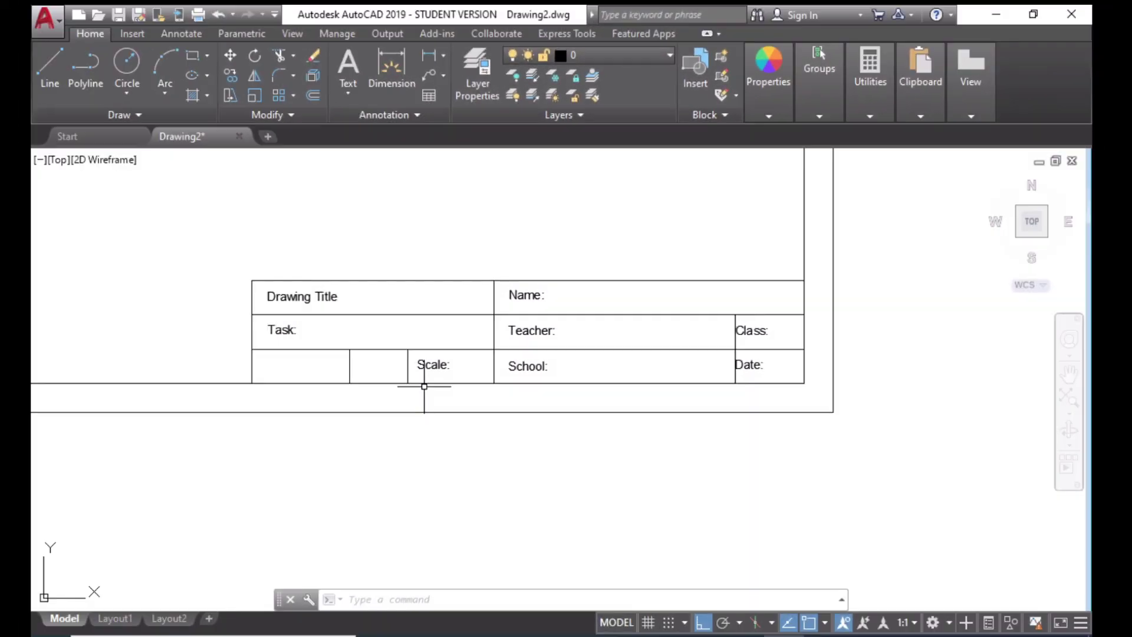
# Back in AutoCAD, start IMAGEATTACH and choose the Third-Angle-Projection-Symbol file from the Downloads folder
pyautogui.scroll(2, 424, 386)
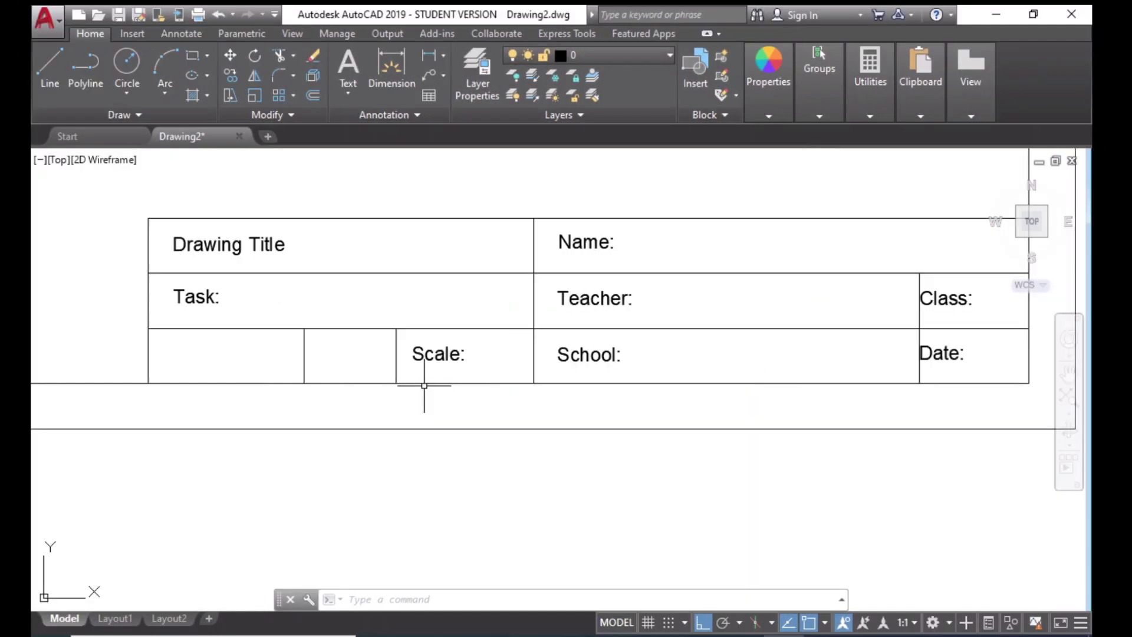
pyautogui.scroll(-3, 424, 386)
pyautogui.moveTo(427, 256)
pyautogui.mouseDown(button='middle')
pyautogui.moveTo(550, 299)
pyautogui.moveTo(626, 308)
pyautogui.mouseUp(button='middle')
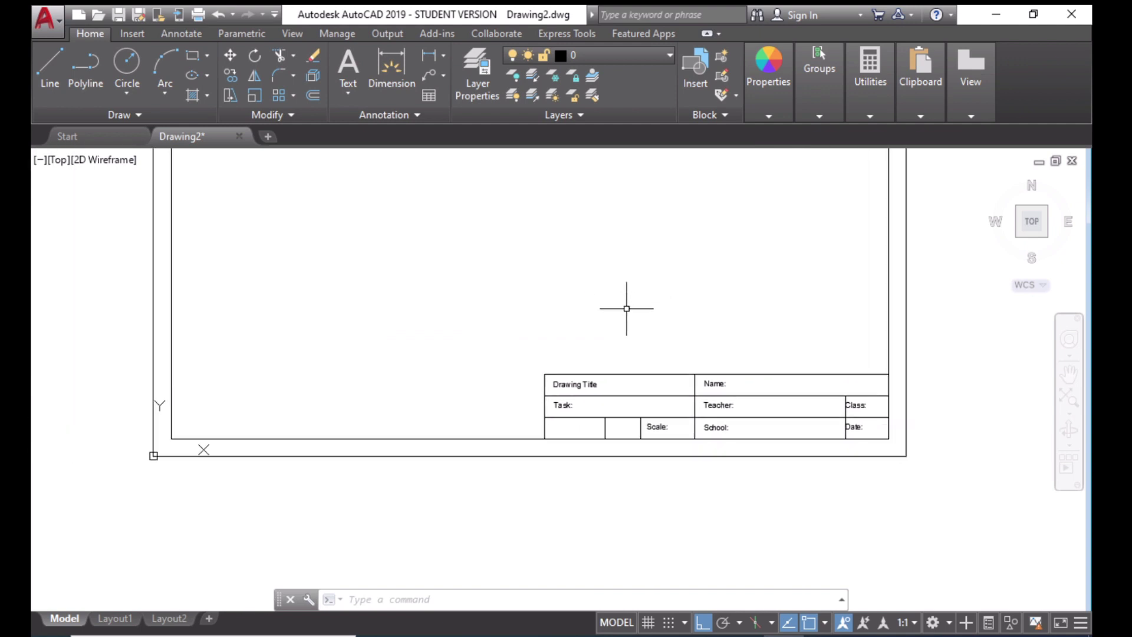
pyautogui.scroll(2, 627, 309)
pyautogui.moveTo(579, 356); pyautogui.dragTo(551, 313, button='middle')
pyautogui.scroll(2, 551, 313)
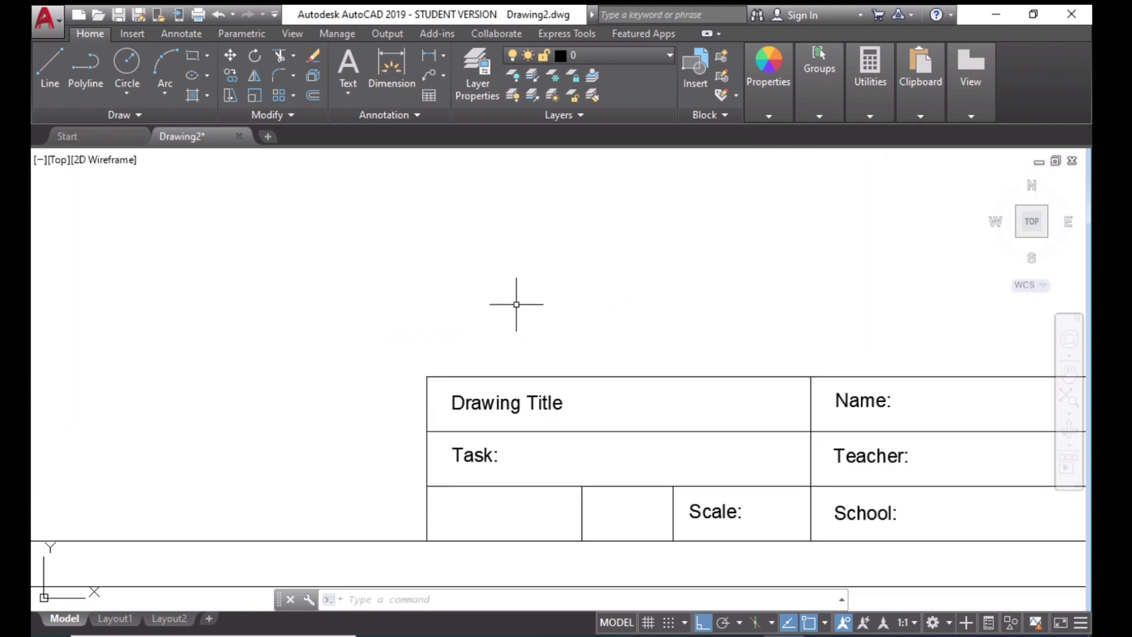
pyautogui.write('i')
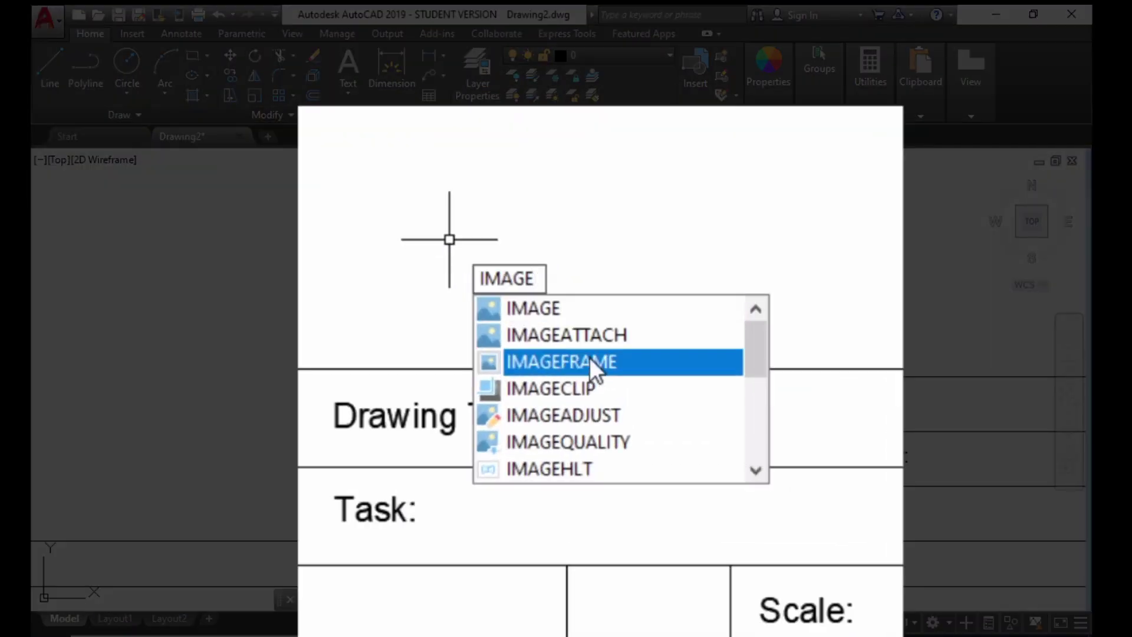
pyautogui.click(568, 335)
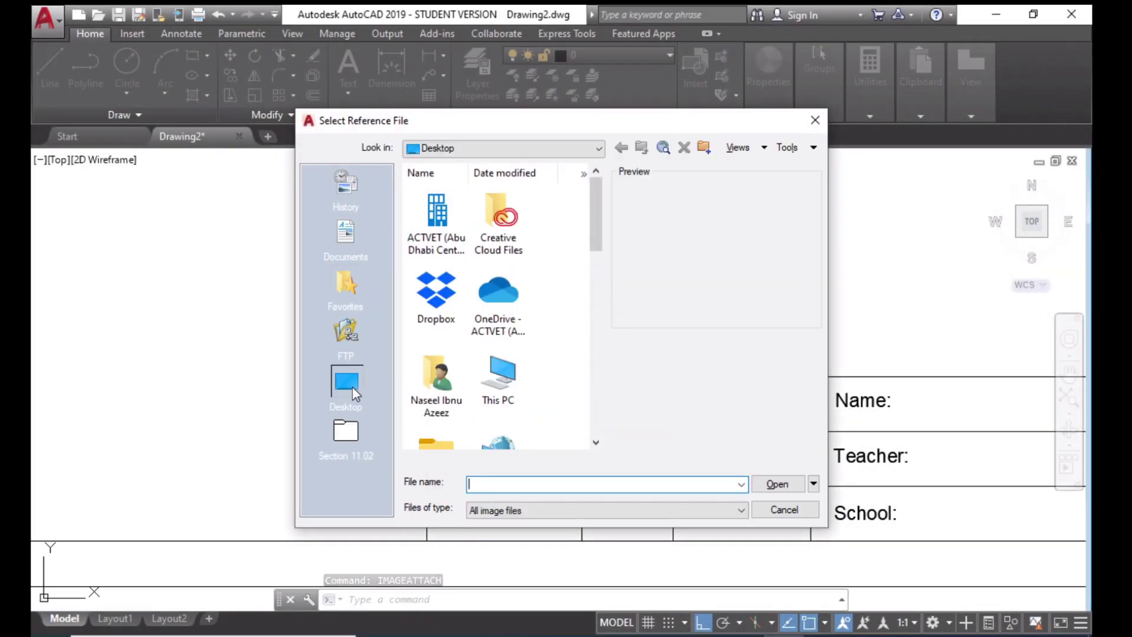
pyautogui.scroll(-2, 530, 342)
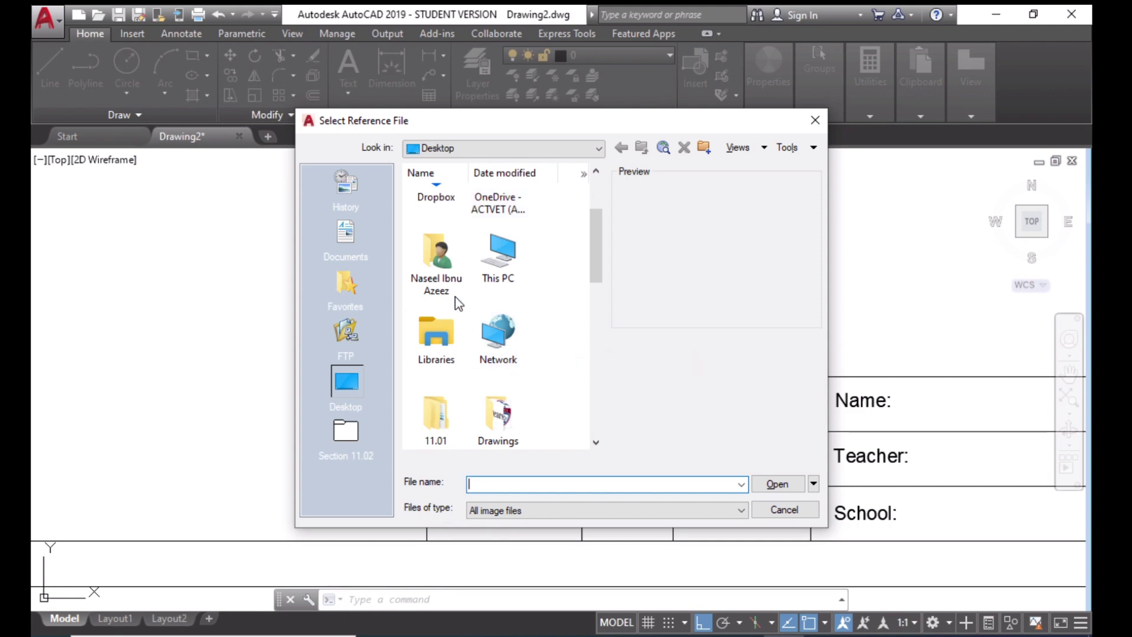
pyautogui.click(454, 283)
pyautogui.doubleClick(442, 283)
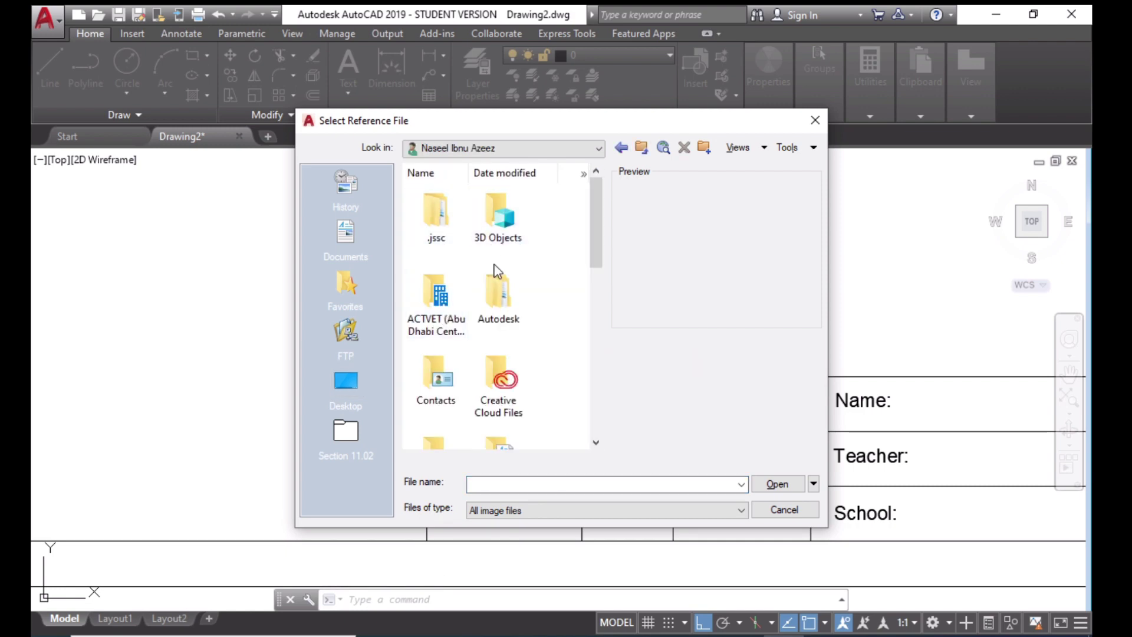
pyautogui.scroll(-2, 460, 312)
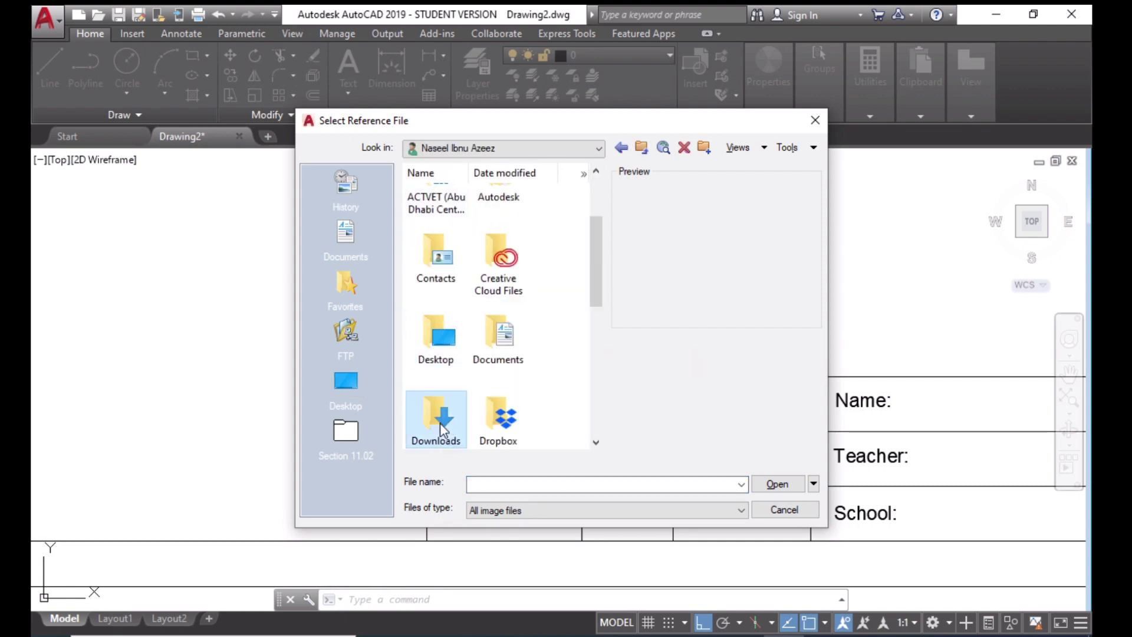
pyautogui.doubleClick(433, 406)
pyautogui.click(435, 218)
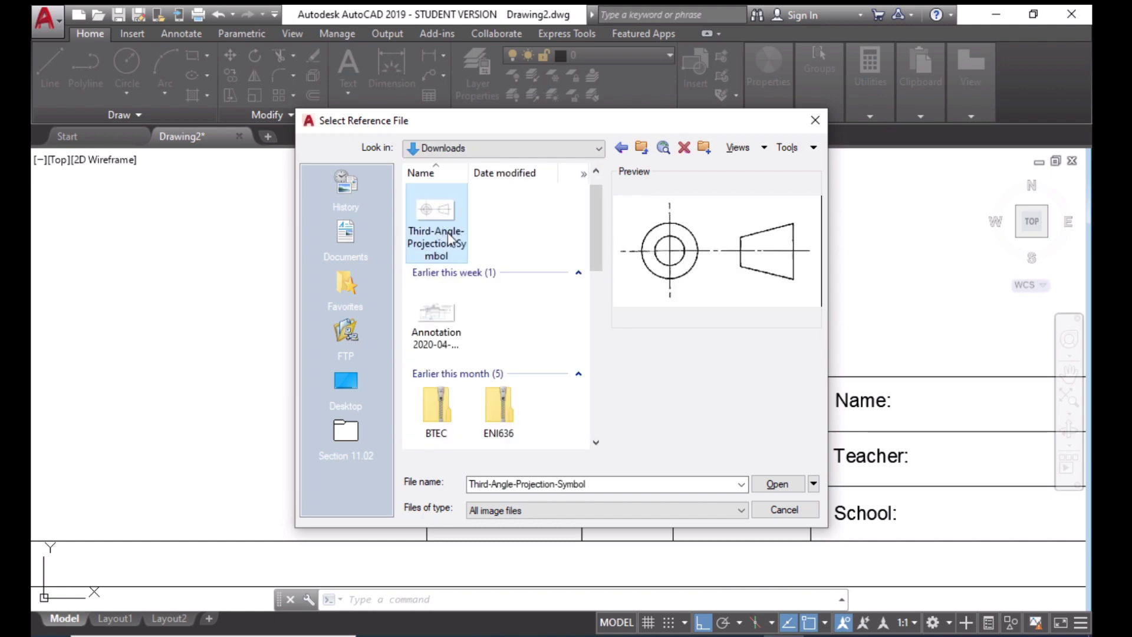
pyautogui.click(777, 485)
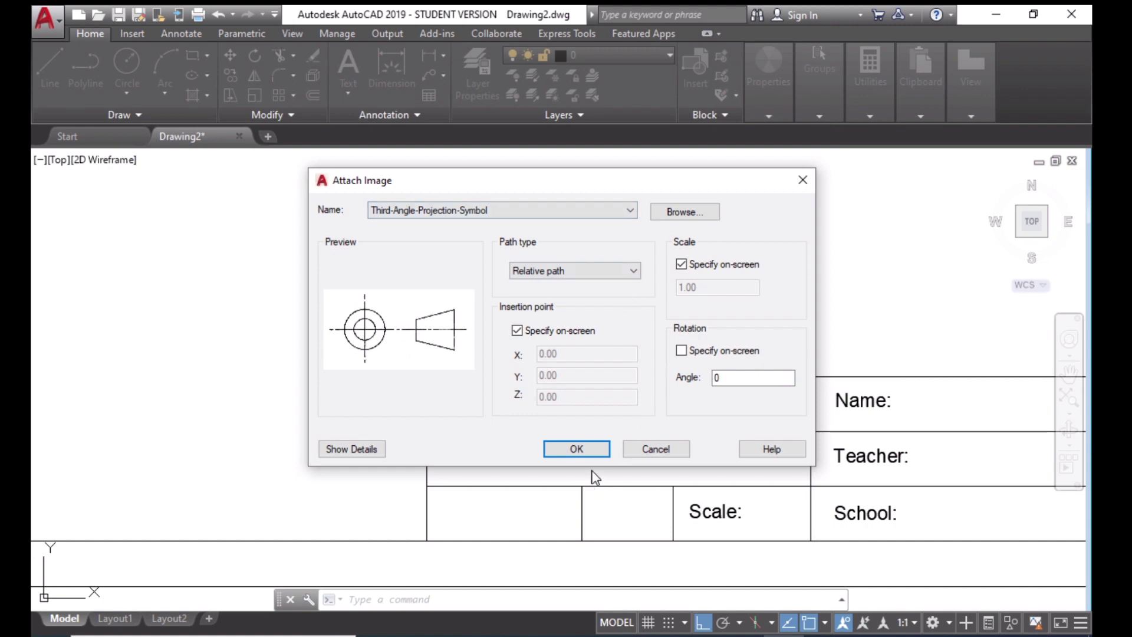
# Attach the symbol image with a relative path and on-screen insertion and scale, placing it over the title block's left end
pyautogui.click(581, 452)
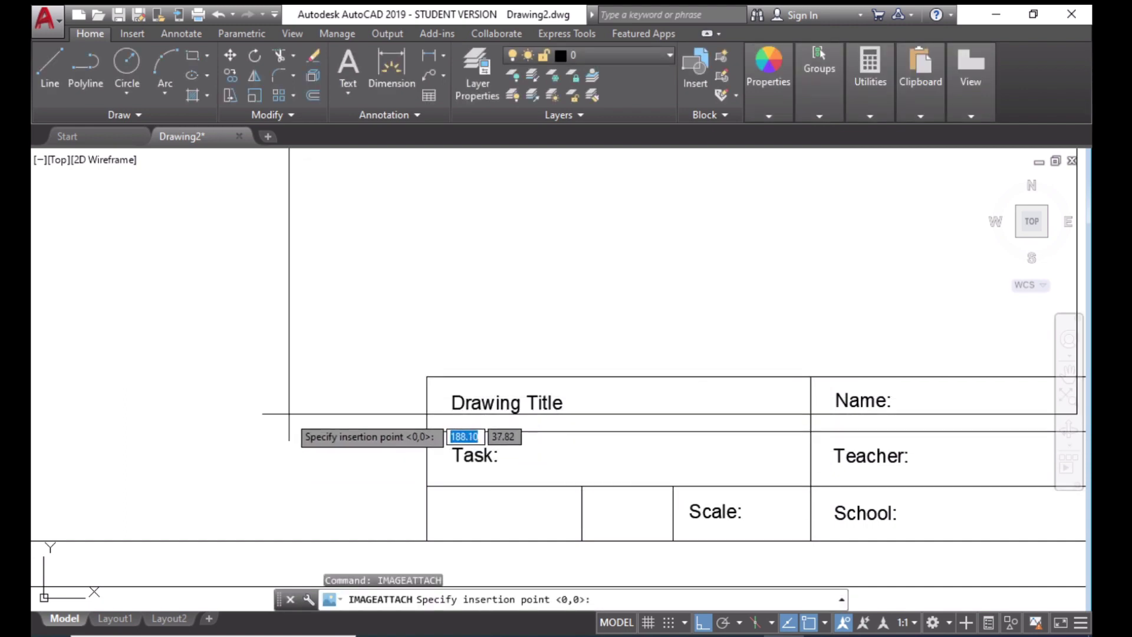
pyautogui.click(262, 472)
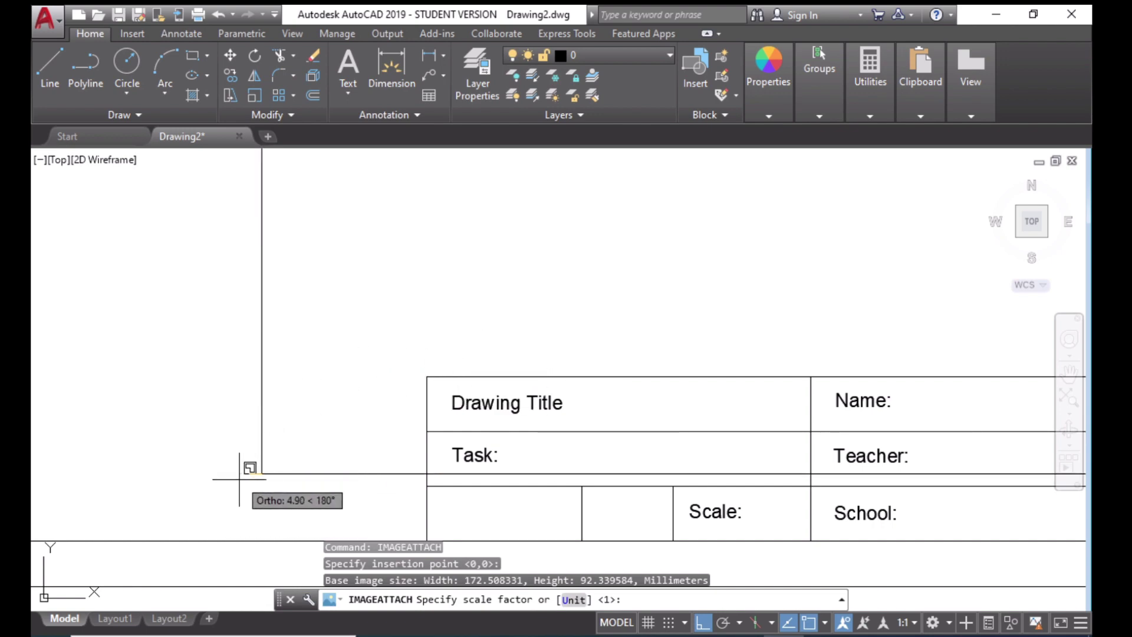
pyautogui.click(262, 472)
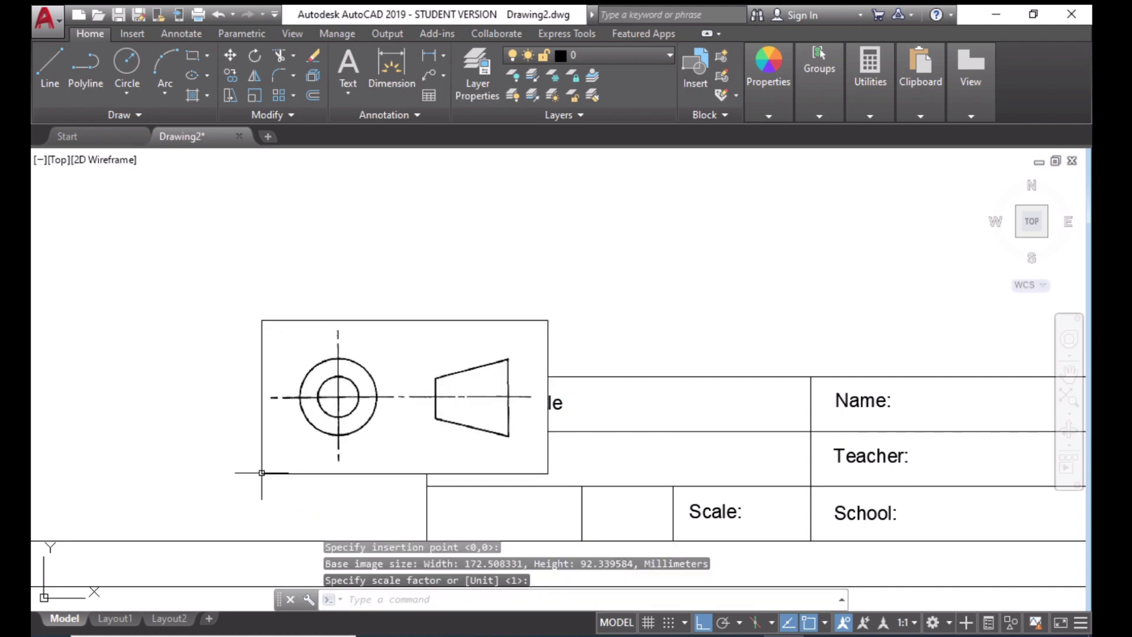
# Shrink the symbol image by its upper-right corner and move it into the bottom-row cell left of "Scale:"
pyautogui.click(502, 321)
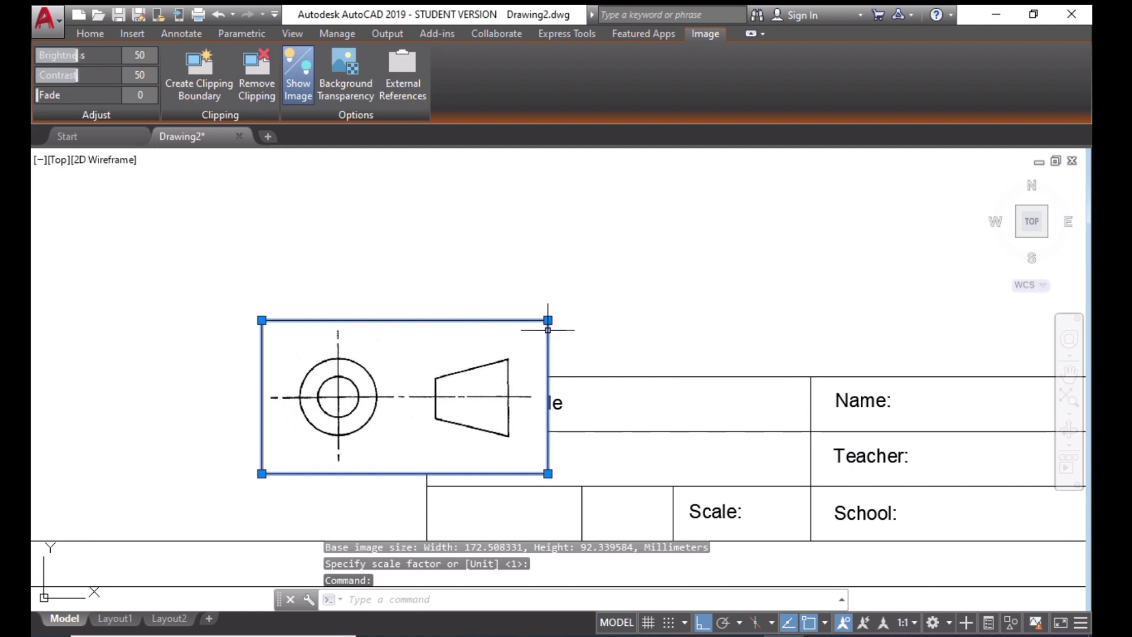
pyautogui.click(547, 320)
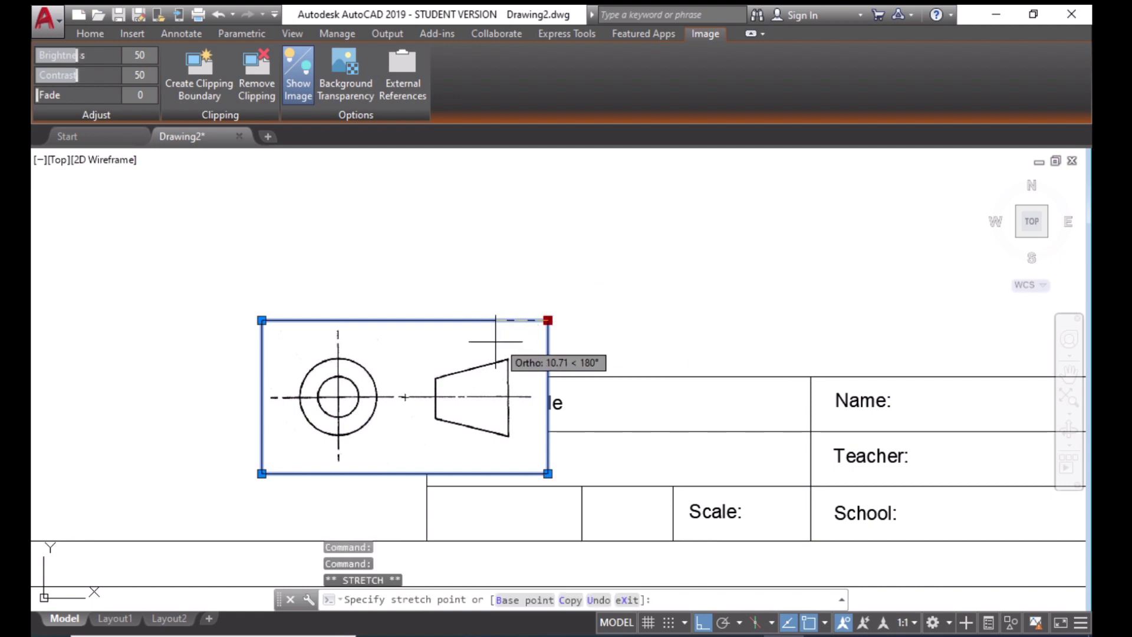
pyautogui.click(441, 376)
pyautogui.moveTo(444, 437); pyautogui.dragTo(676, 519)
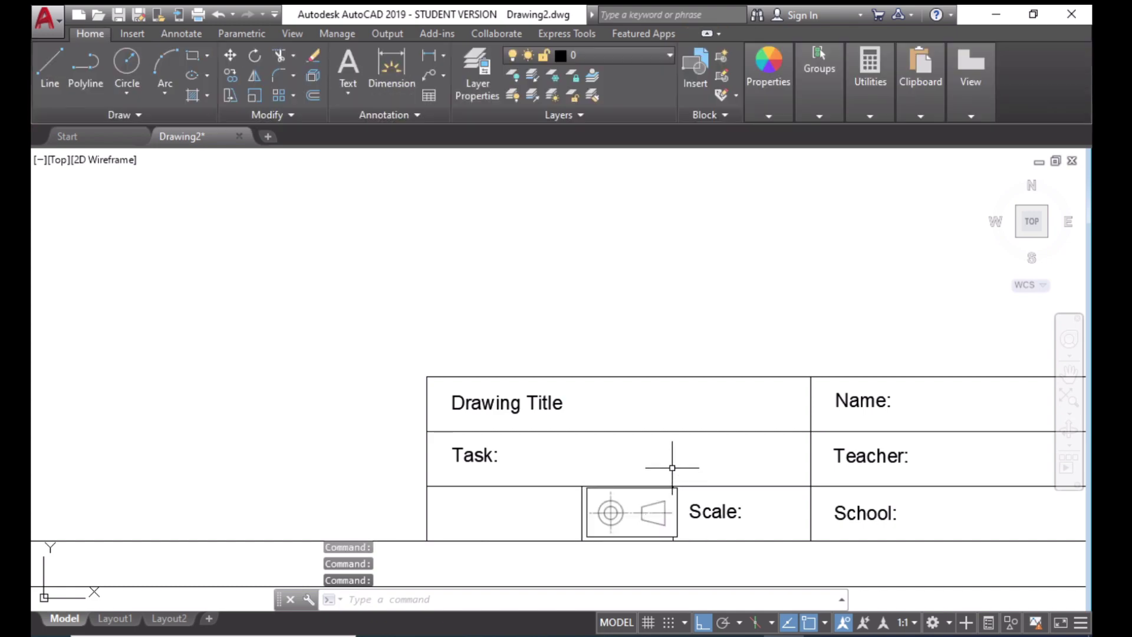
# Scale the symbol image about its centre by about 0.92 and nudge it to sit centred inside its cell
pyautogui.click(676, 502)
pyautogui.moveTo(676, 502); pyautogui.dragTo(577, 428, button='middle')
pyautogui.click(569, 412)
pyautogui.rightClick(570, 413)
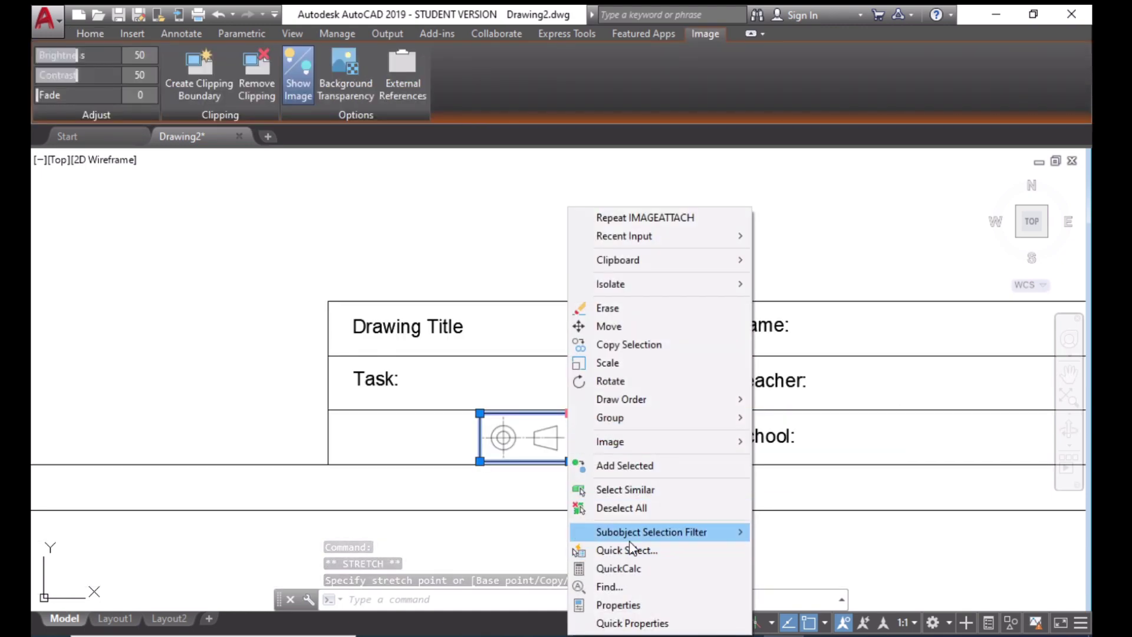
pyautogui.click(619, 363)
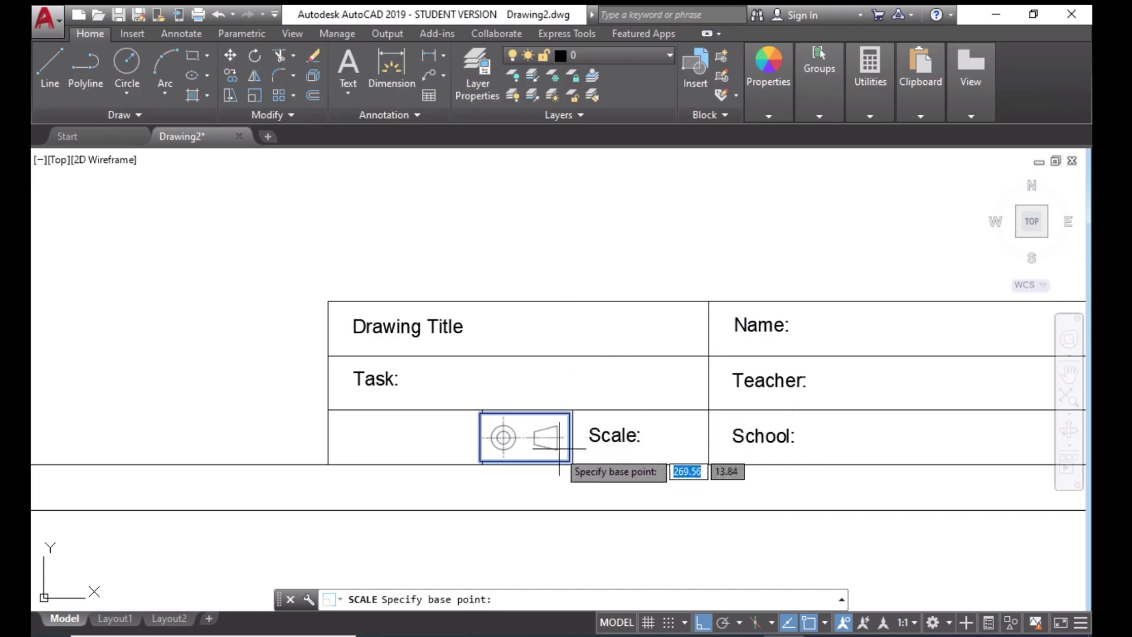
pyautogui.click(524, 436)
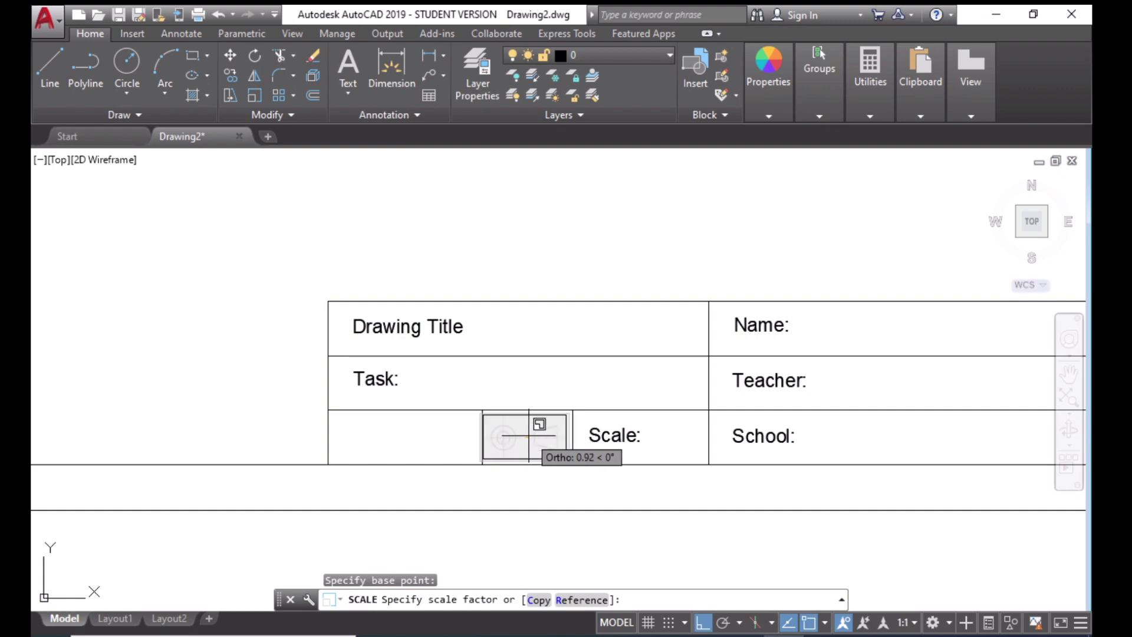
pyautogui.click(529, 436)
pyautogui.click(557, 416)
pyautogui.moveTo(557, 416); pyautogui.dragTo(561, 418)
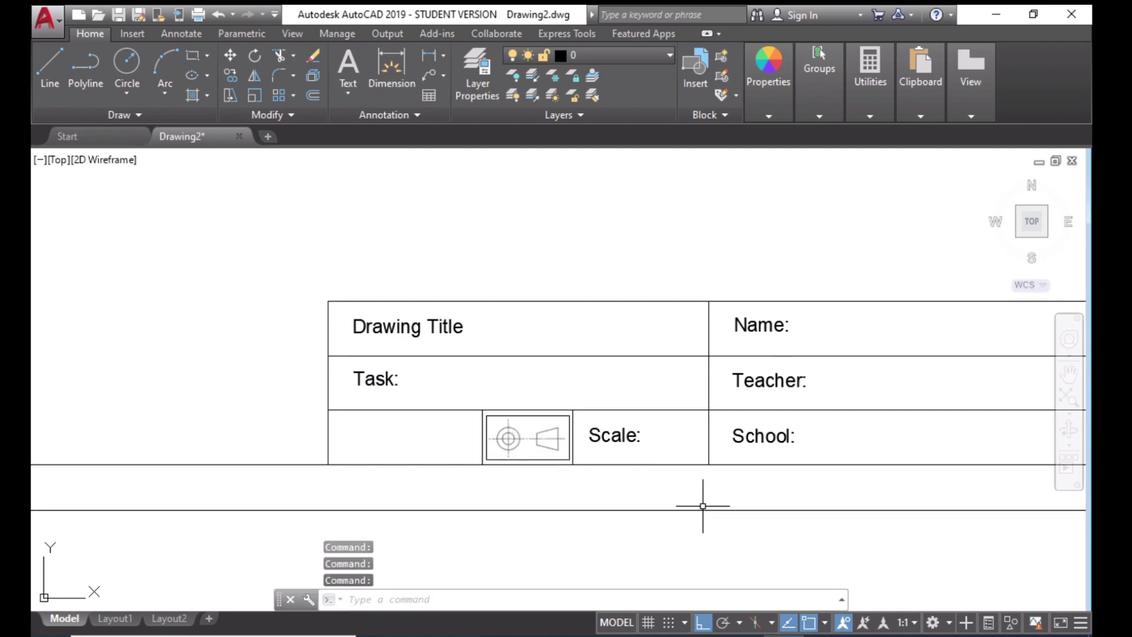
pyautogui.scroll(-2, 740, 403)
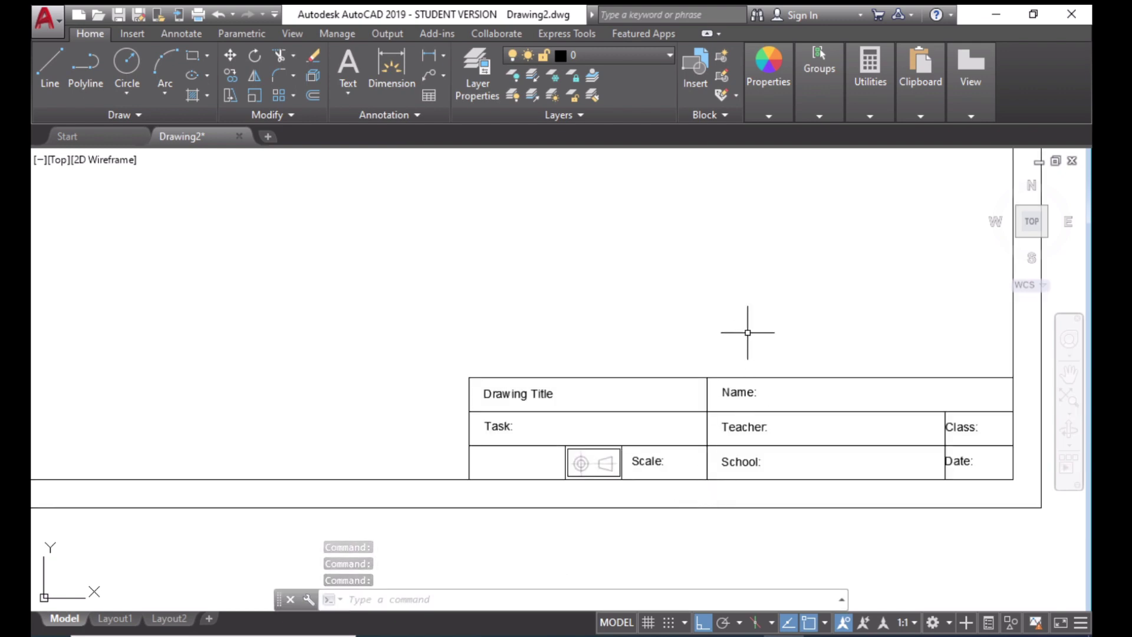
pyautogui.scroll(2, 711, 406)
pyautogui.moveTo(710, 406); pyautogui.dragTo(551, 378, button='middle')
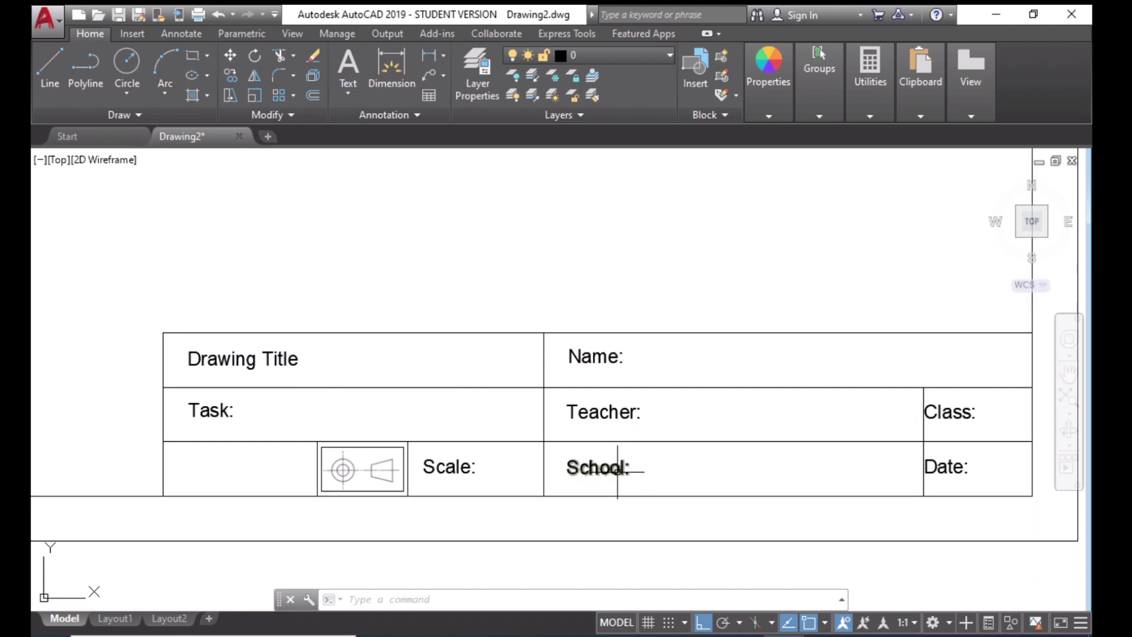
# Examine the whole A3 sheet, checking its border, the title block labels and the projection symbol
pyautogui.scroll(-2, 583, 349)
pyautogui.scroll(-1, 583, 349)
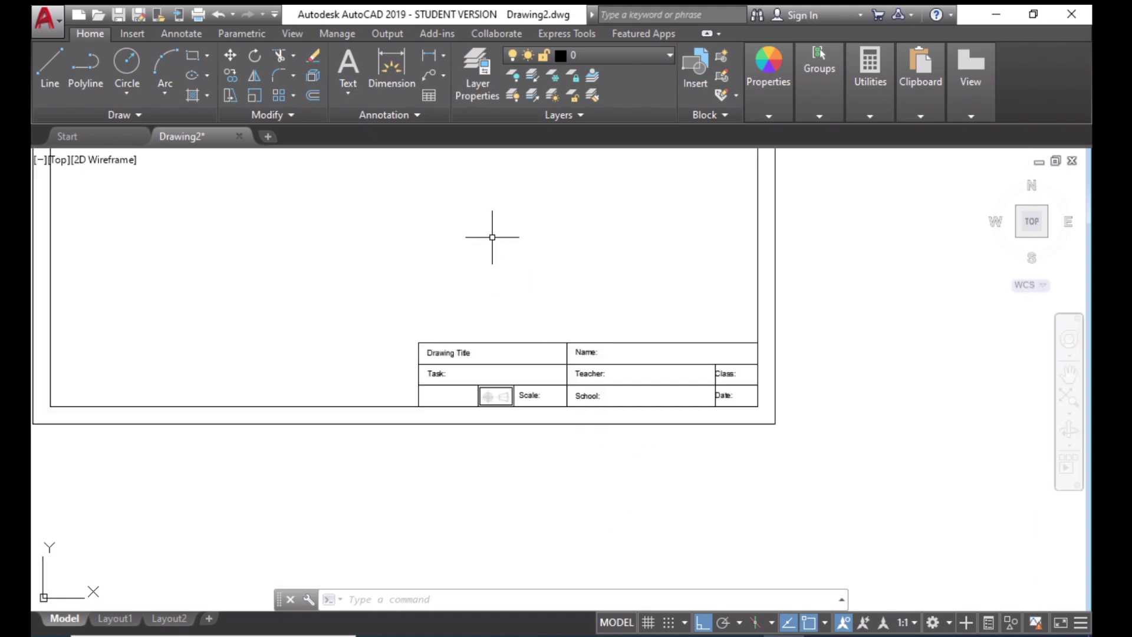
pyautogui.moveTo(493, 238); pyautogui.dragTo(670, 354, button='middle')
pyautogui.scroll(-1, 641, 344)
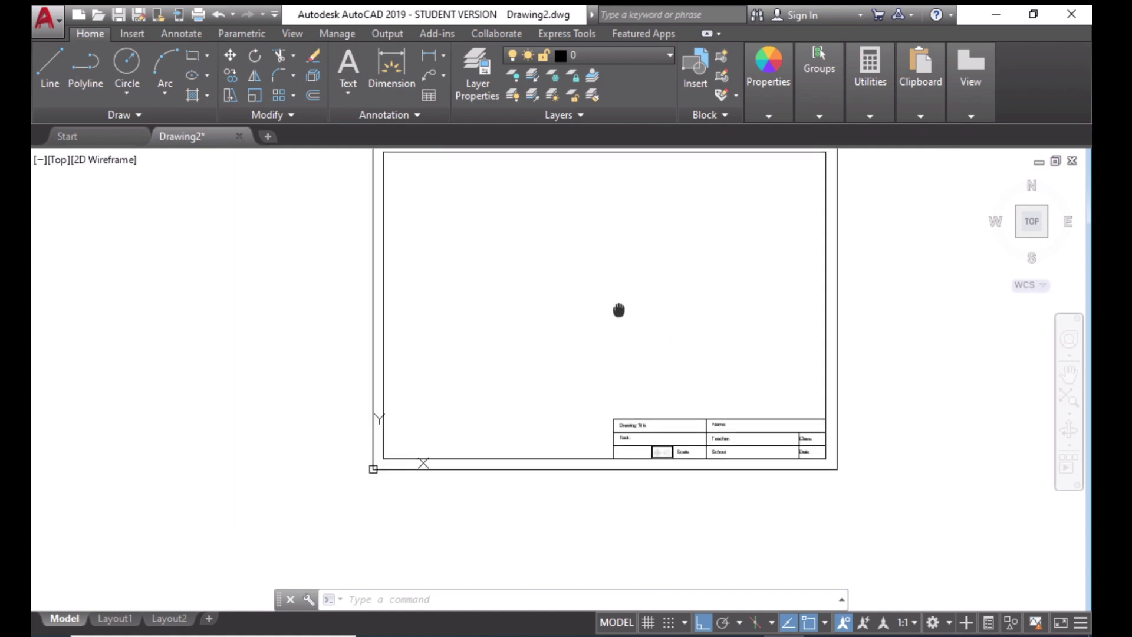
pyautogui.moveTo(619, 311); pyautogui.dragTo(616, 346, button='middle')
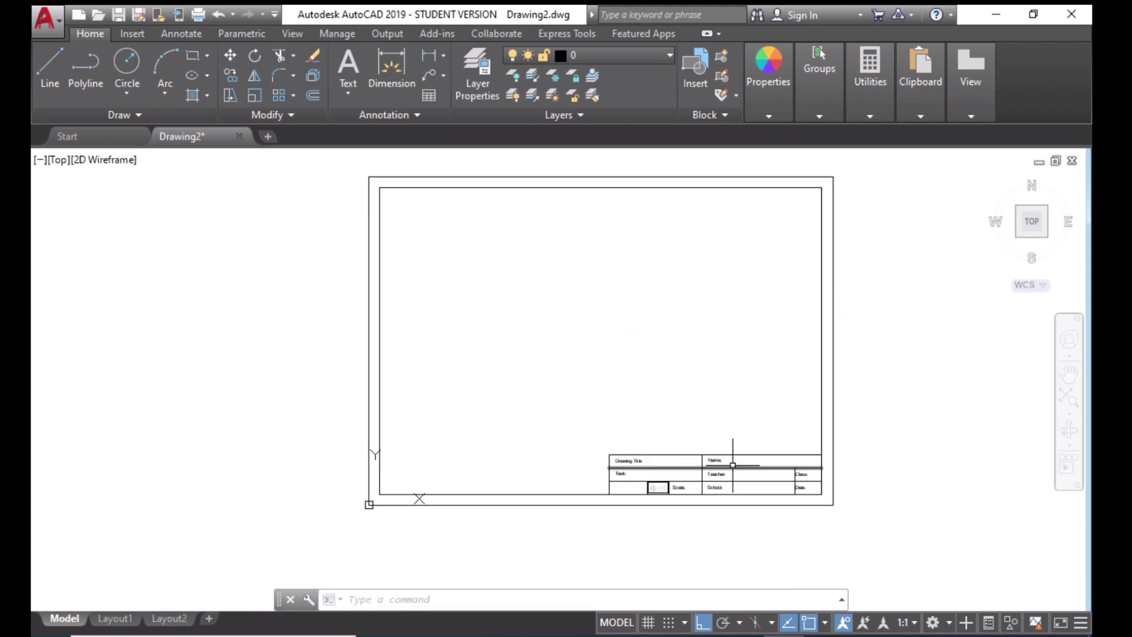
pyautogui.scroll(2, 734, 458)
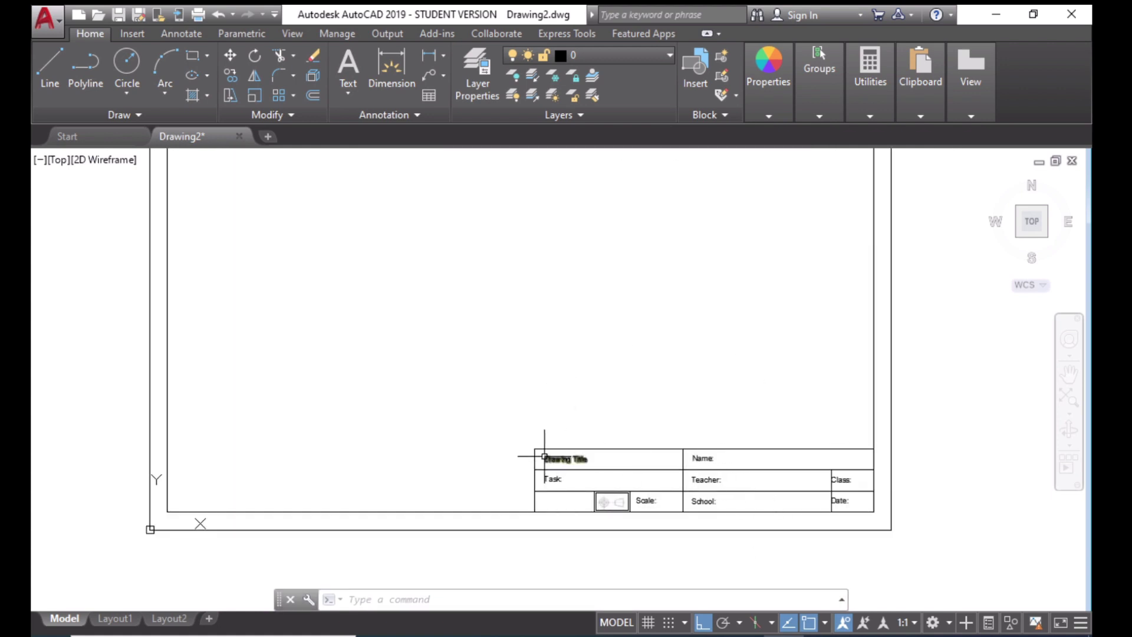
pyautogui.scroll(-2, 624, 369)
pyautogui.moveTo(565, 265)
pyautogui.mouseDown(button='middle')
pyautogui.moveTo(540, 335)
pyautogui.moveTo(547, 288)
pyautogui.mouseUp(button='middle')
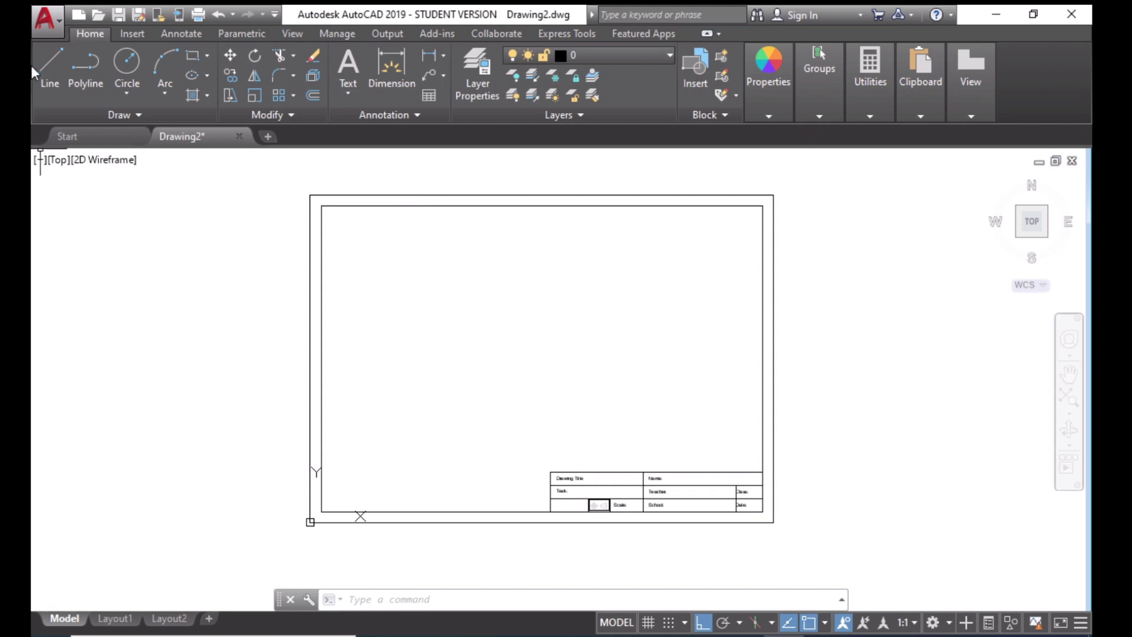
# Start saving the sheet as a drawing template, with the file type AutoCAD Drawing Template (*.dwt)
pyautogui.click(56, 26)
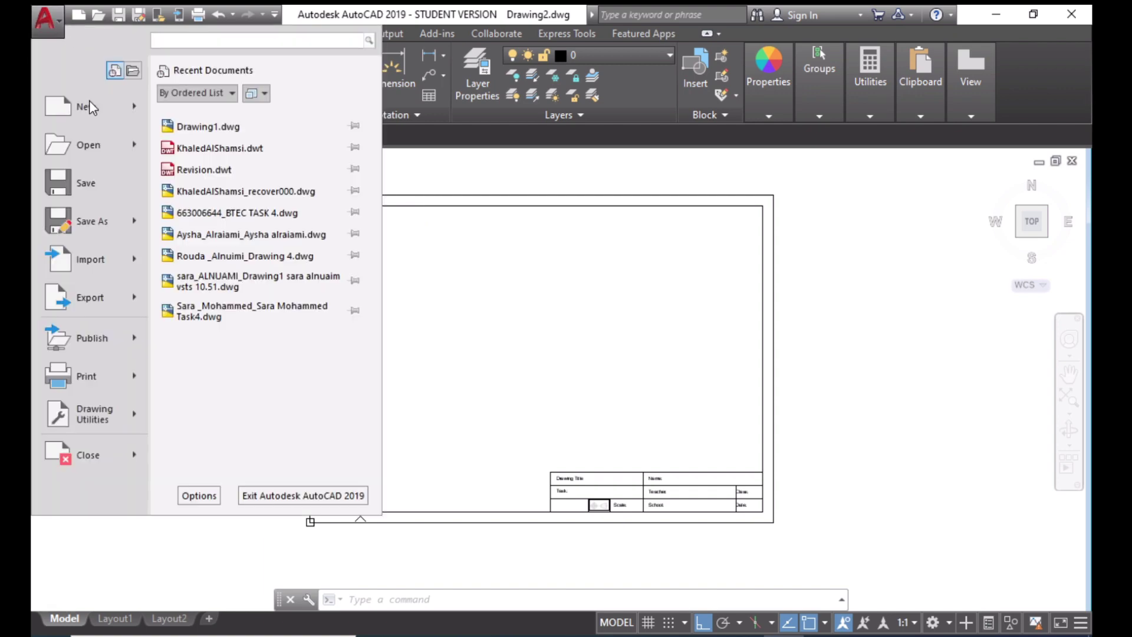
pyautogui.moveTo(107, 223)
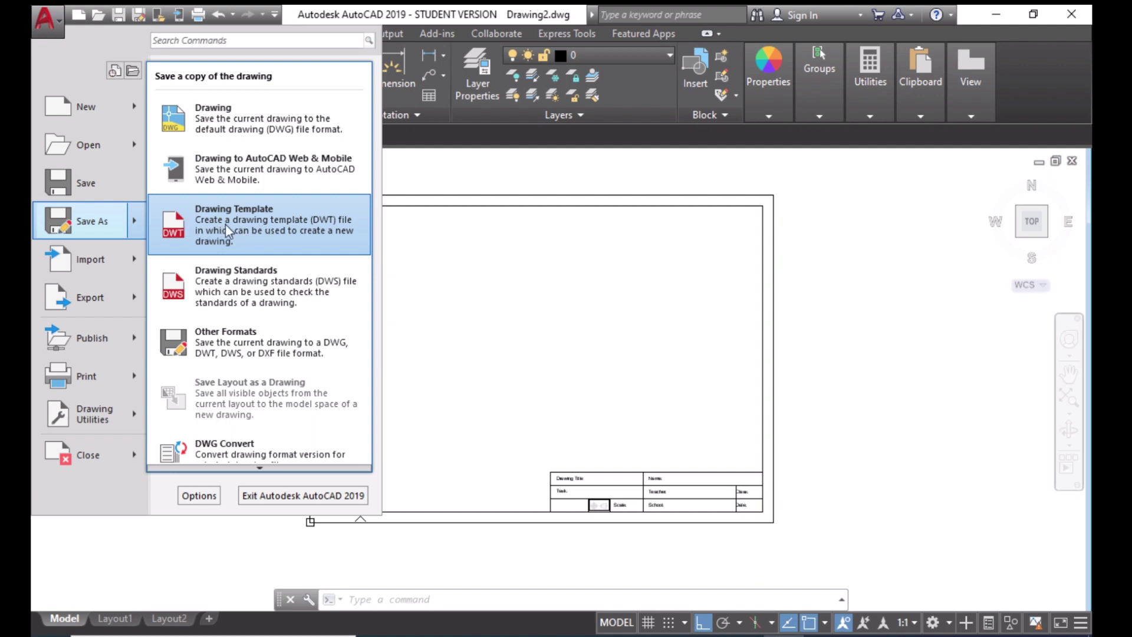
pyautogui.click(252, 233)
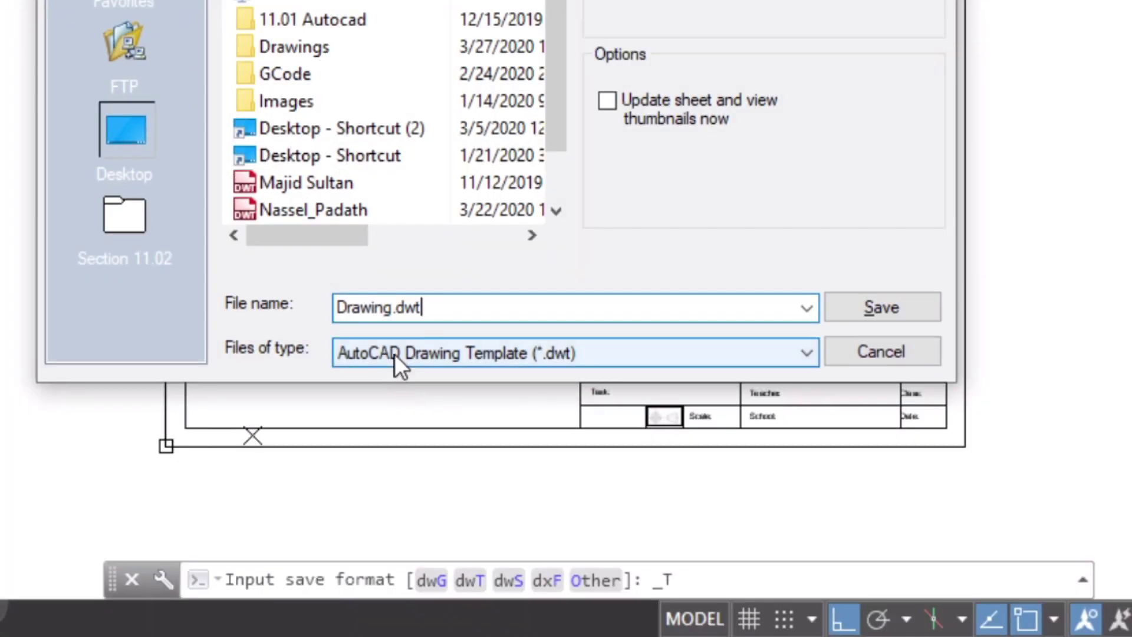
pyautogui.click(369, 573)
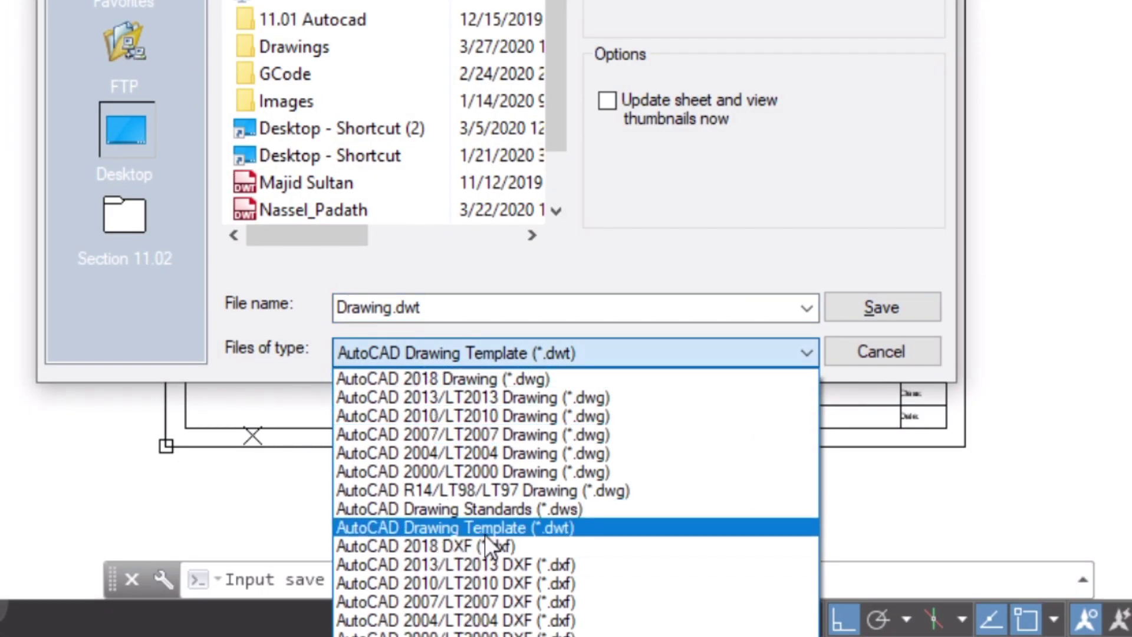
pyautogui.click(554, 527)
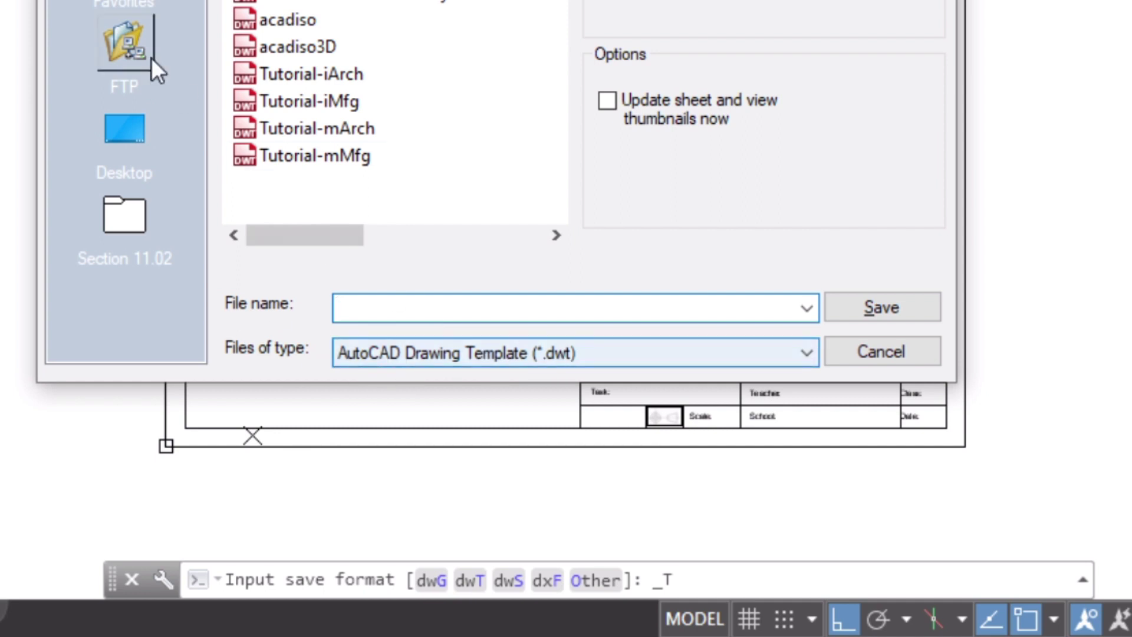
# Save the template as "Drawings" in the desktop's Drawings folder, accepting English measurement and all layers as unreconciled
pyautogui.click(125, 131)
pyautogui.click(871, 308)
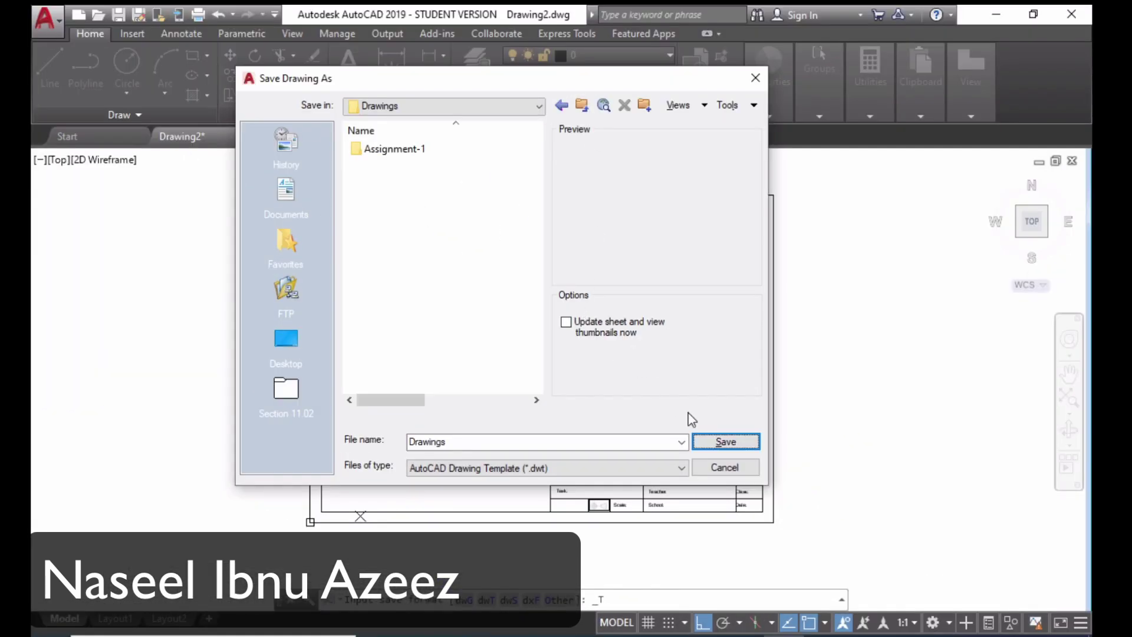
pyautogui.click(717, 444)
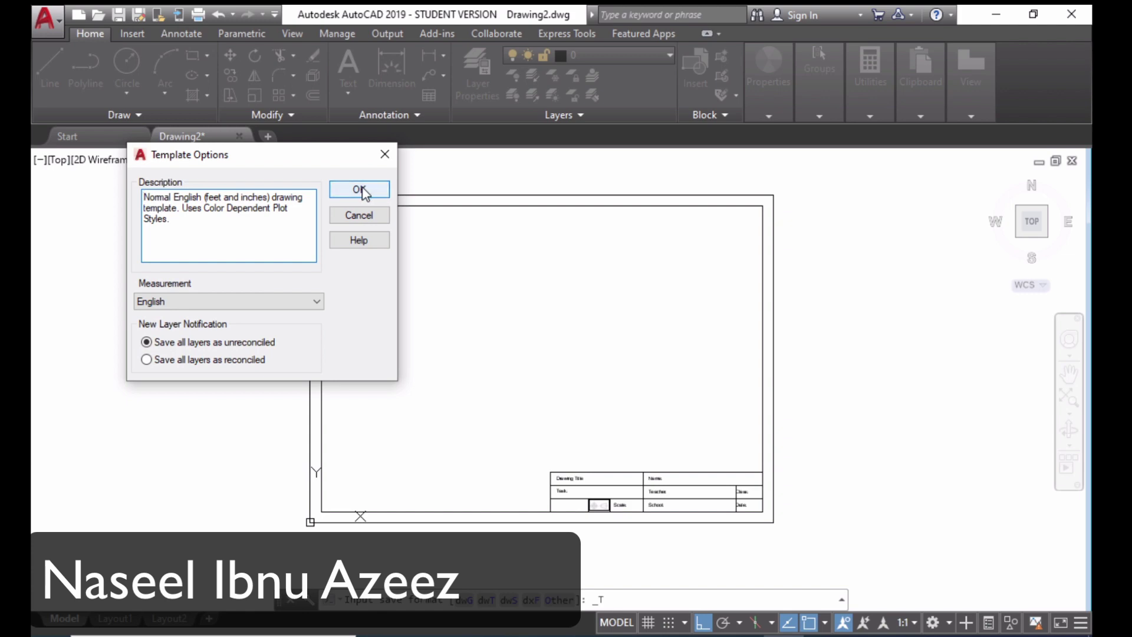
pyautogui.click(361, 190)
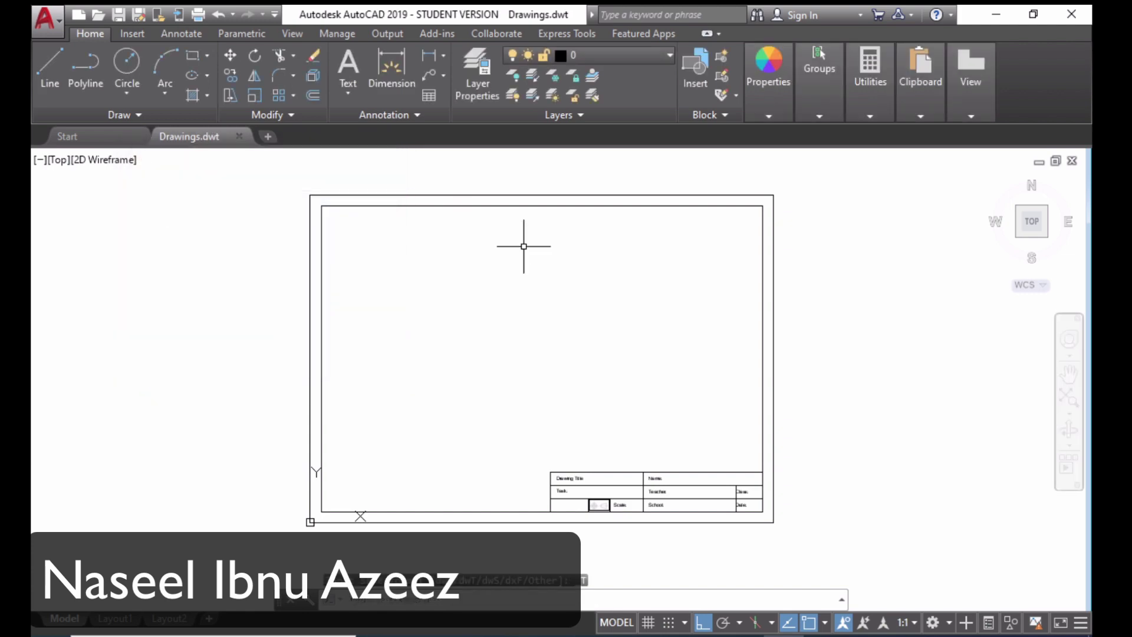